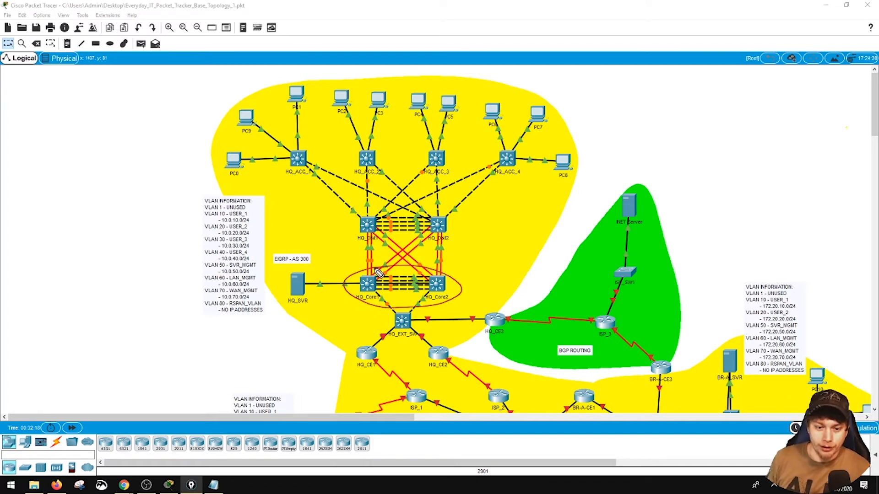
pyautogui.moveTo(417, 306)
pyautogui.mouseDown()
pyautogui.moveTo(390, 315)
pyautogui.moveTo(431, 332)
pyautogui.mouseUp()
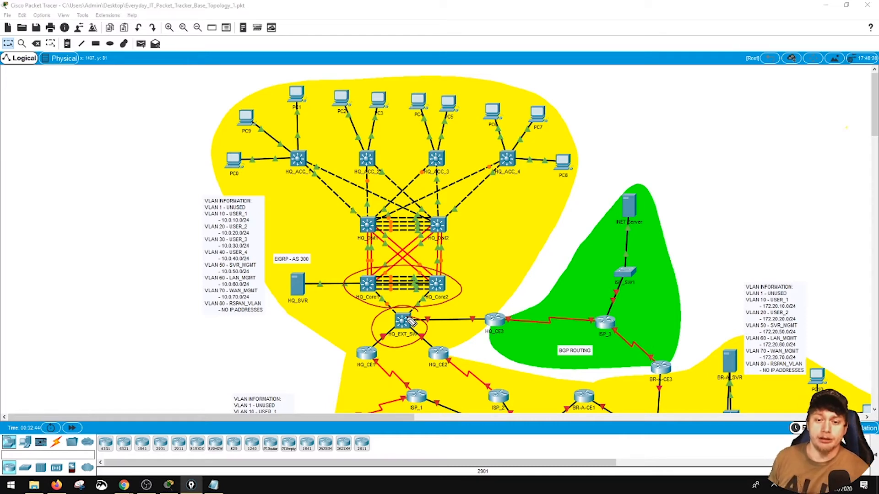
pyautogui.moveTo(348, 134)
pyautogui.mouseDown()
pyautogui.moveTo(273, 181)
pyautogui.moveTo(416, 251)
pyautogui.moveTo(527, 159)
pyautogui.moveTo(452, 131)
pyautogui.moveTo(315, 138)
pyautogui.mouseUp()
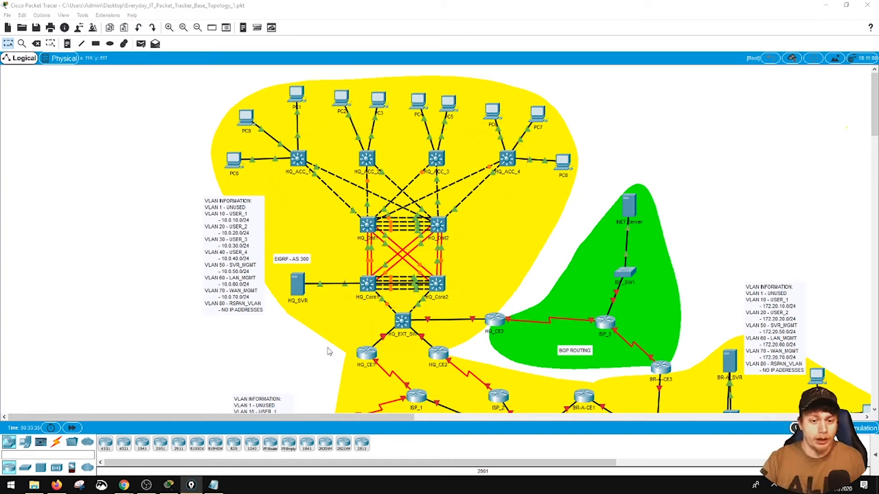
pyautogui.click(296, 155)
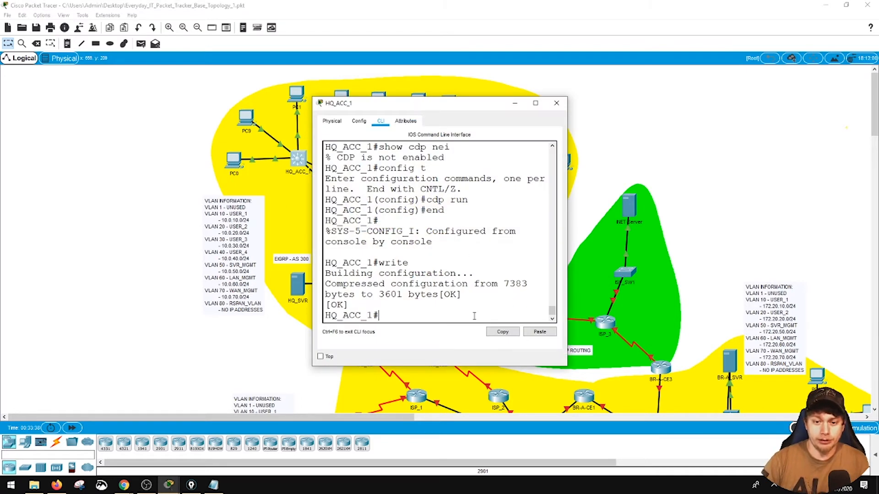
pyautogui.write('config t')
pyautogui.press('Return')
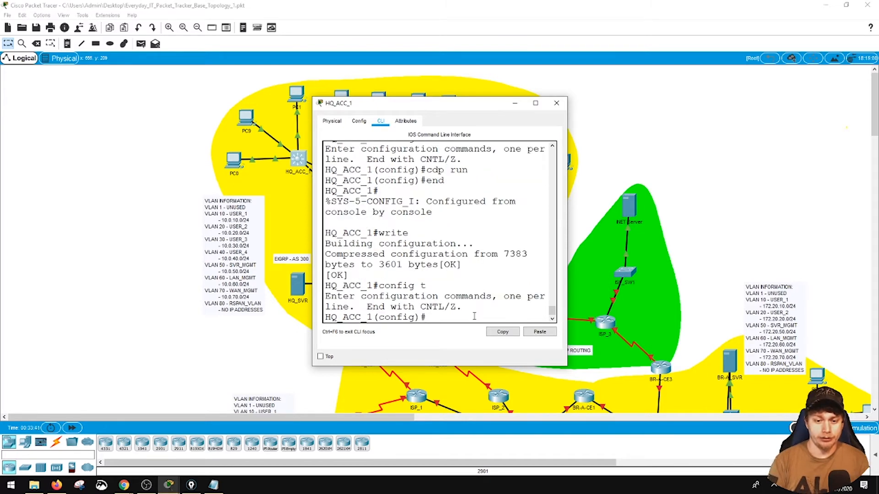
pyautogui.click(556, 103)
# - Display HQ_Core1's VTP status in a widened console window and examine its domain name and operating mode
pyautogui.click(368, 286)
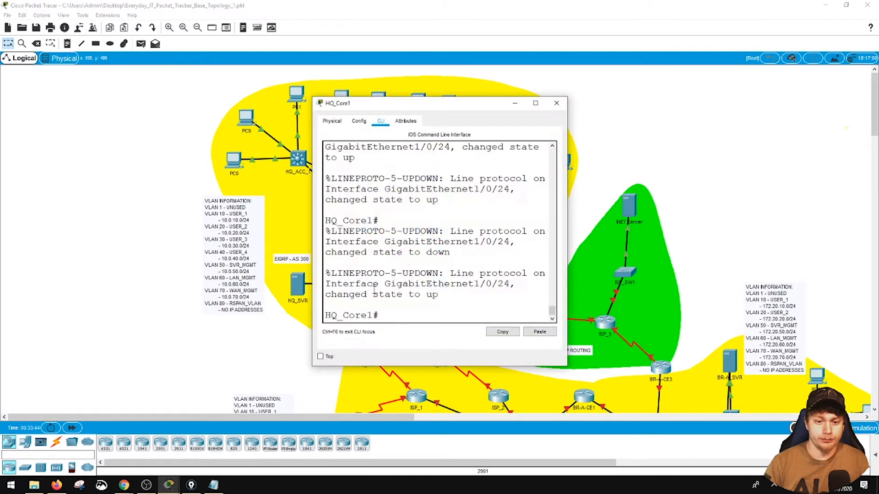
pyautogui.write('show vtp status')
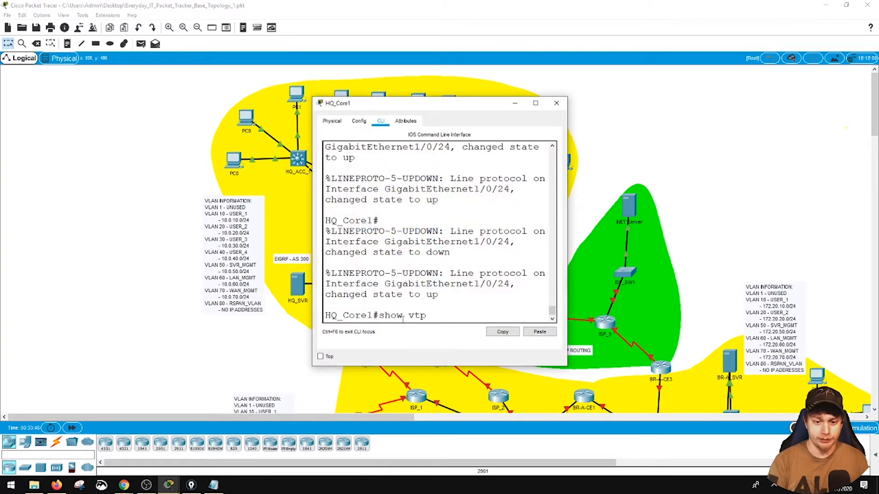
pyautogui.press('Return')
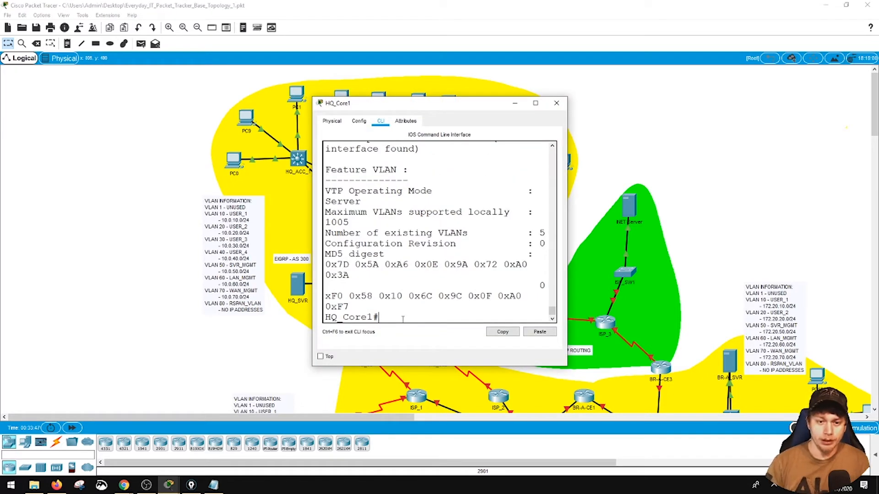
pyautogui.moveTo(567, 257); pyautogui.dragTo(792, 257)
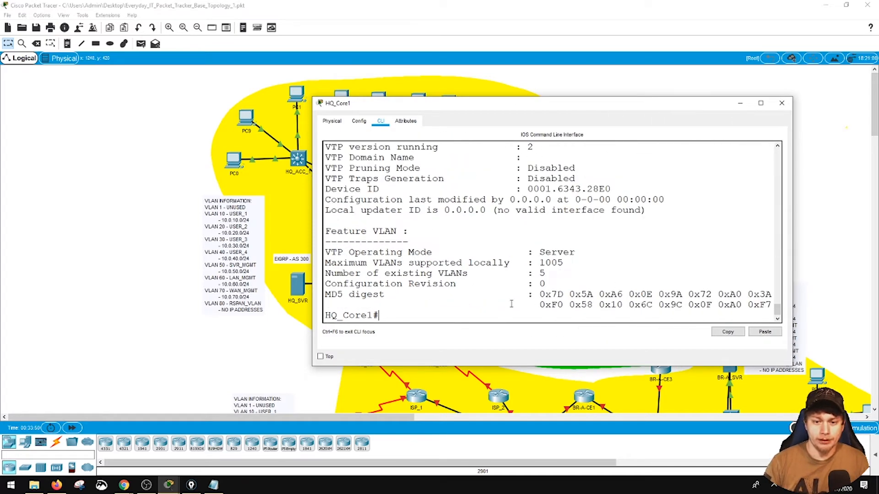
pyautogui.scroll(3, 530, 263)
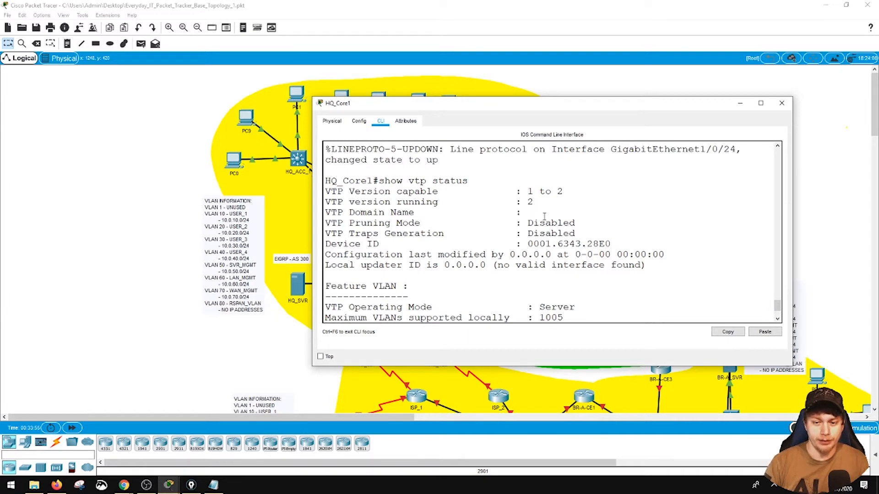
# - Leave configuration mode on HQ_ACC_1, check its VTP status in a widened console and close the window
pyautogui.click(297, 161)
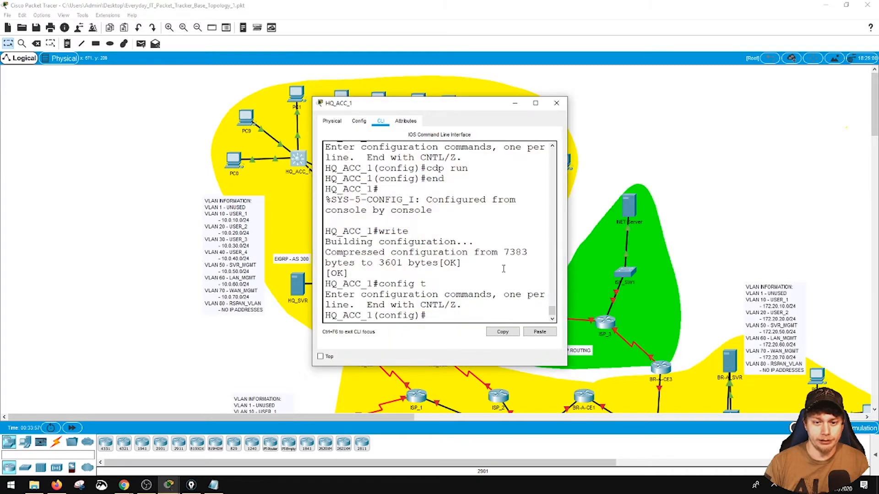
pyautogui.moveTo(564, 257); pyautogui.dragTo(734, 257)
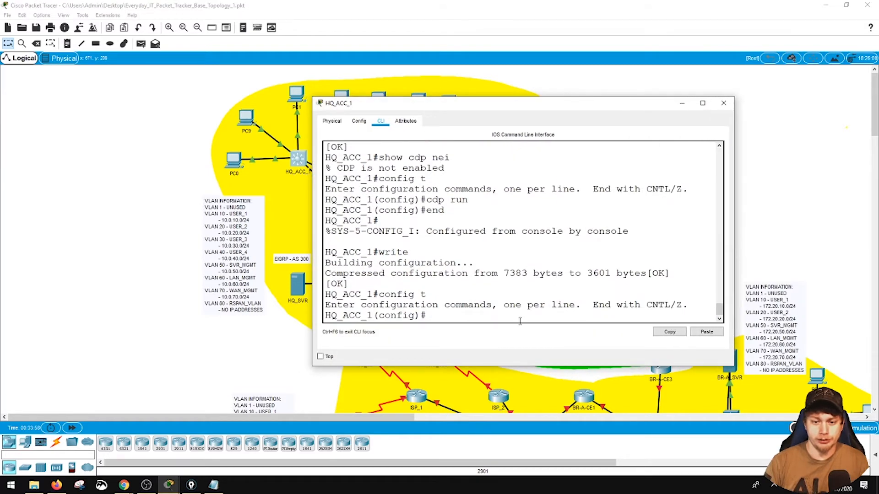
pyautogui.write('end')
pyautogui.press('Return')
pyautogui.write('show vtp status')
pyautogui.press('Return')
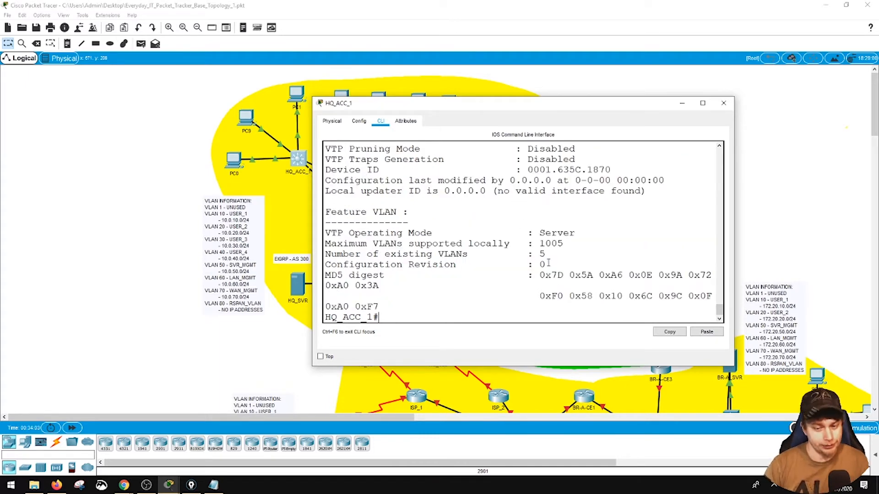
pyautogui.scroll(2, 551, 261)
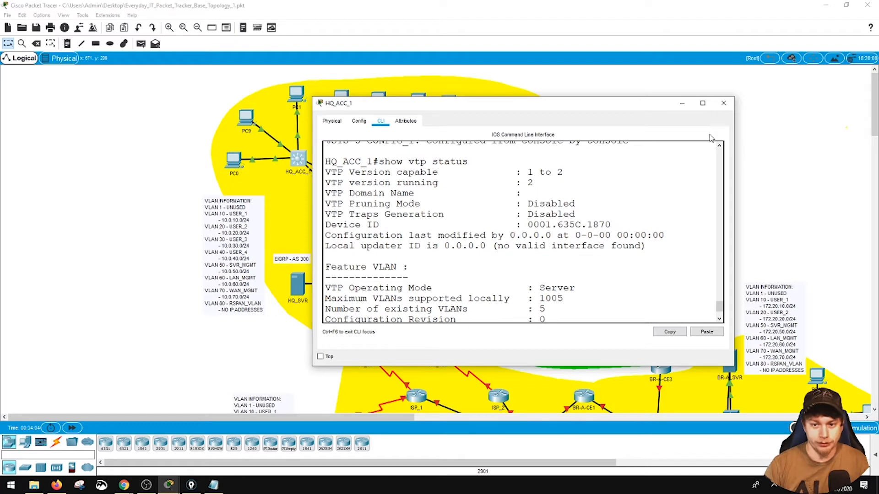
pyautogui.click(724, 103)
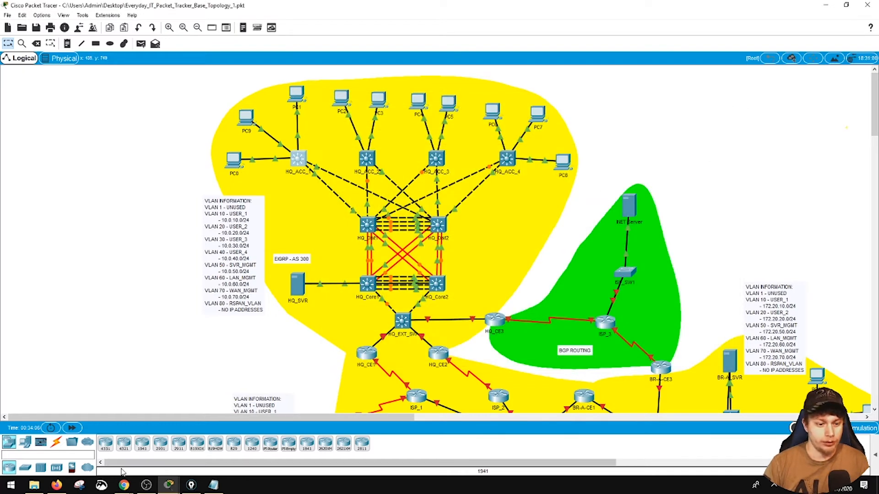
# - Set the VTP domain name to EVERYDAY-IT in HQ_Core1's global configuration
pyautogui.click(366, 287)
pyautogui.scroll(-2, 521, 315)
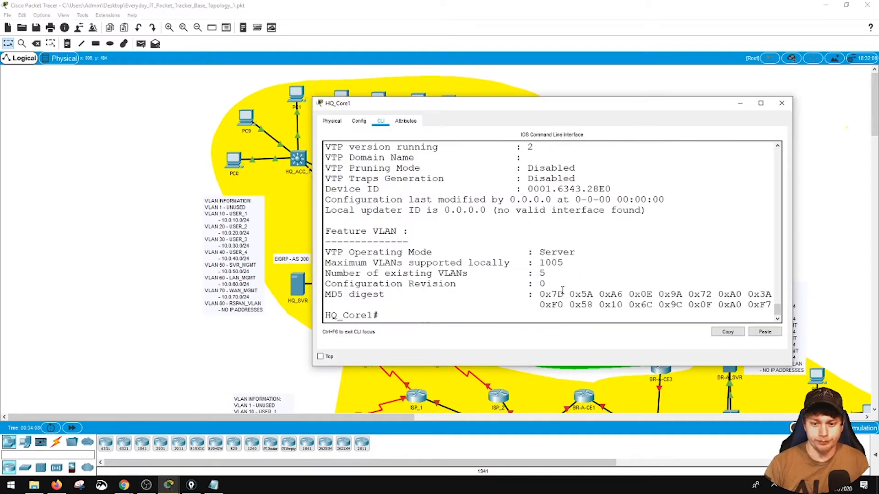
pyautogui.write('config t')
pyautogui.press('Return')
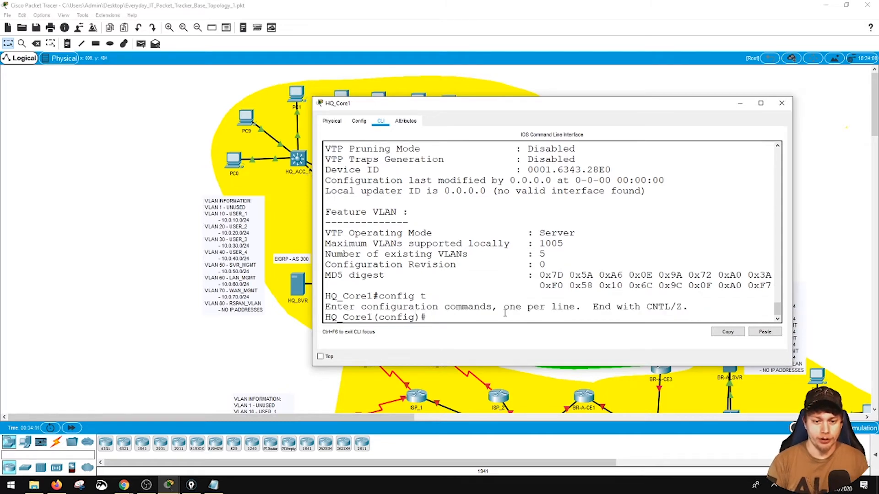
pyautogui.write('vtp ')
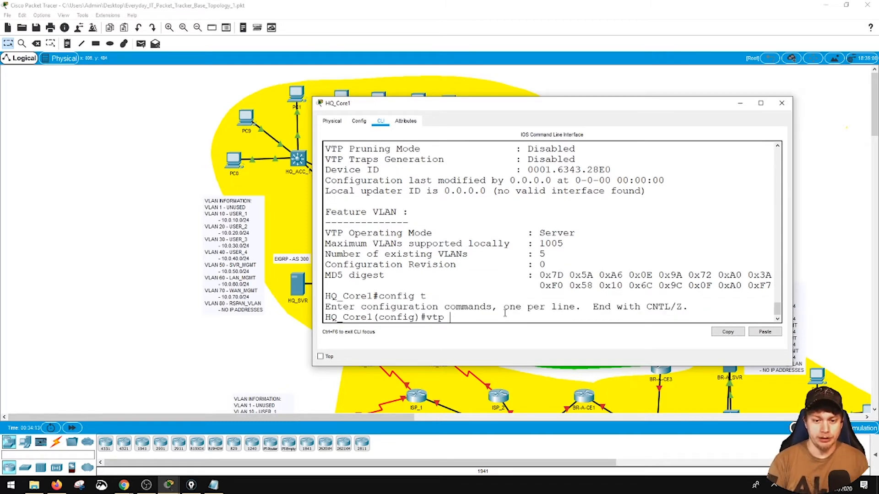
pyautogui.write('do')
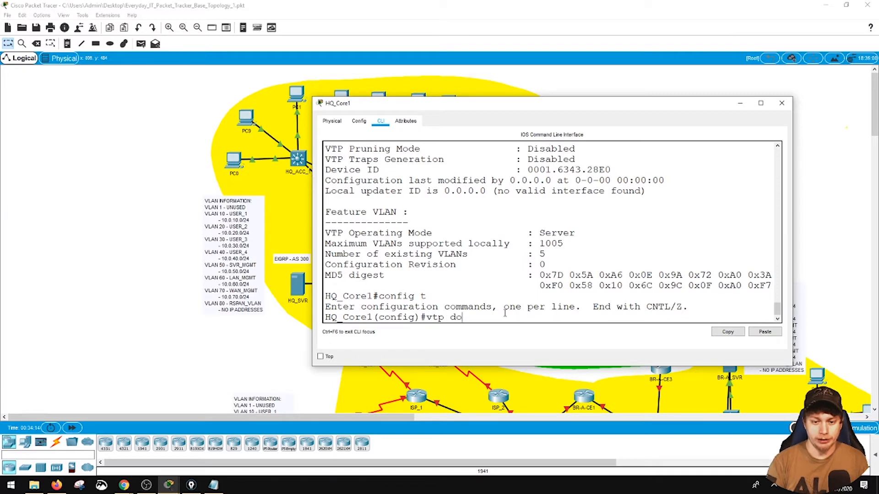
pyautogui.press('Tab')
pyautogui.write('EVERYDAY')
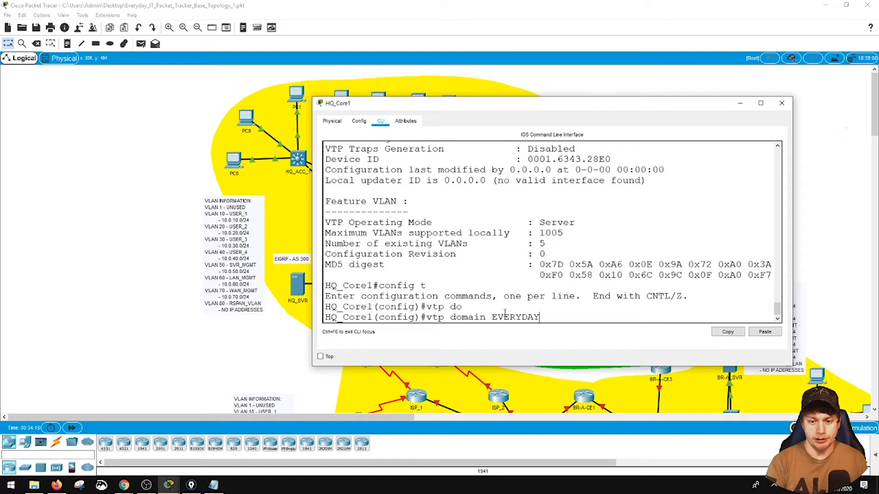
pyautogui.write('-IT')
pyautogui.press('Return')
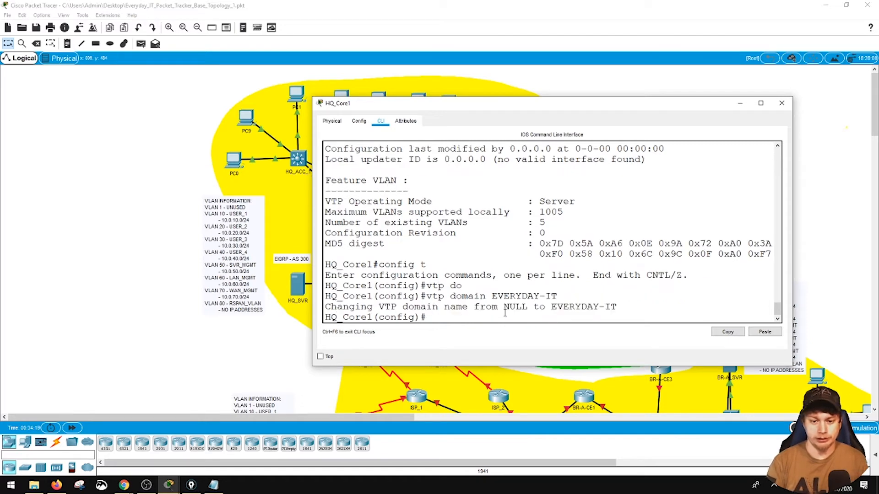
# - Leave configuration mode on HQ_Core1, save its configuration and close the console window
pyautogui.write('end')
pyautogui.press('Return')
pyautogui.write('write')
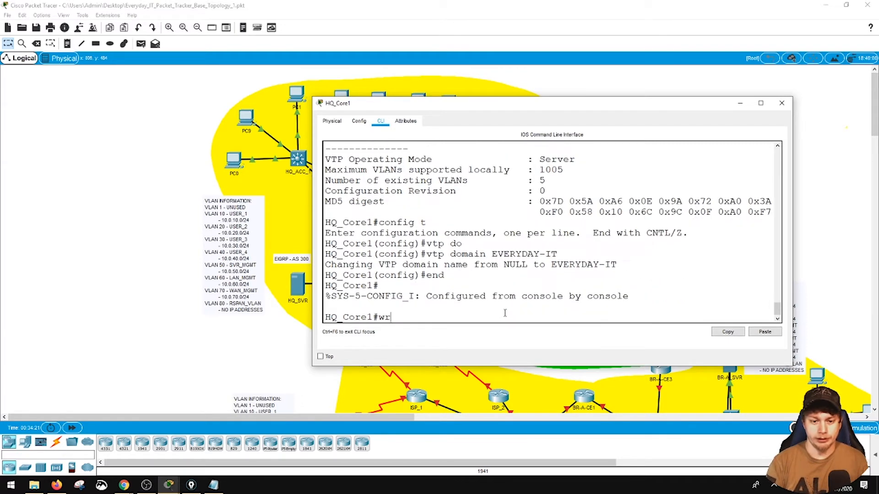
pyautogui.press('Return')
pyautogui.click(782, 103)
# - Query HQ_ACC_1's VTP status repeatedly in a widened console, checking the domain name, and close the window
pyautogui.click(298, 159)
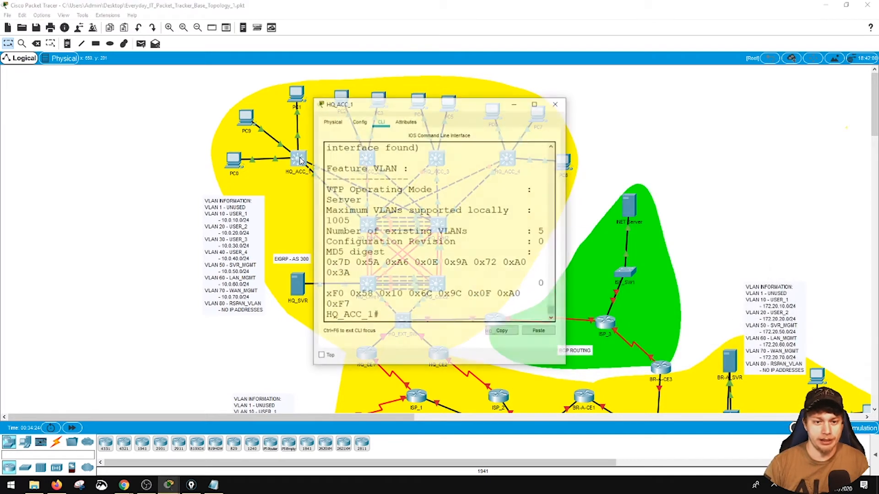
pyautogui.moveTo(568, 235); pyautogui.dragTo(768, 235)
pyautogui.scroll(-2, 521, 196)
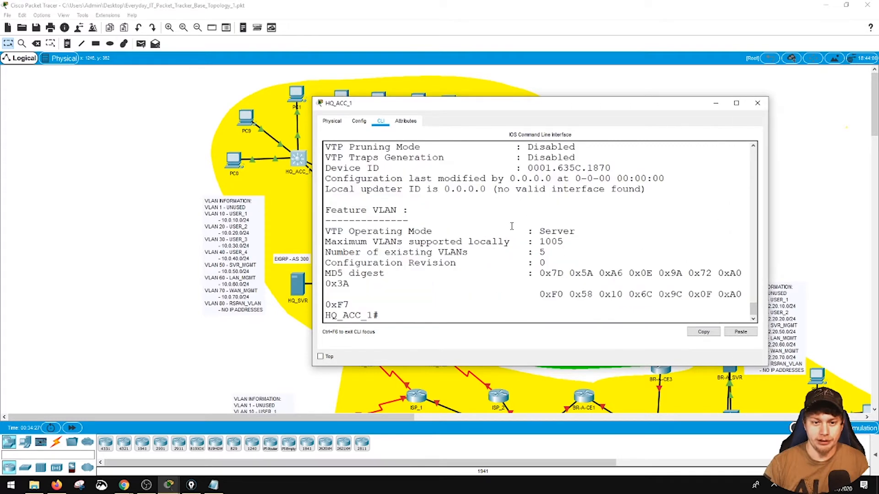
pyautogui.press('Up')
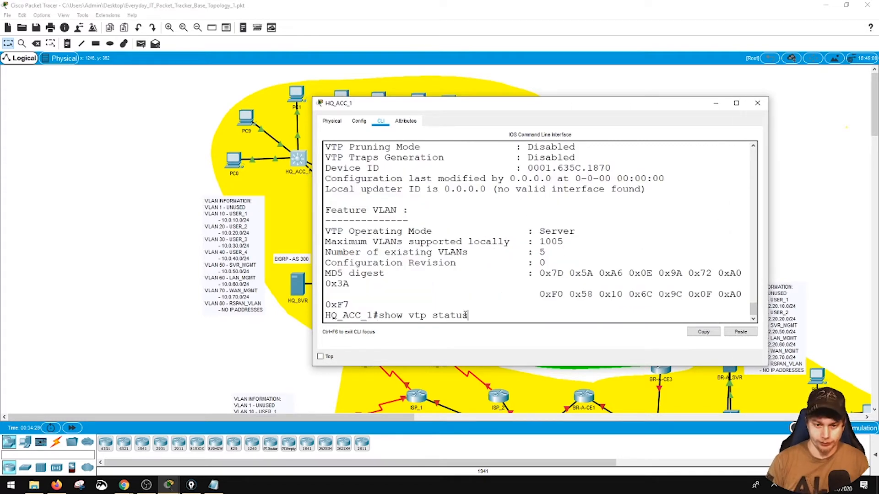
pyautogui.press('Return')
pyautogui.scroll(2, 488, 261)
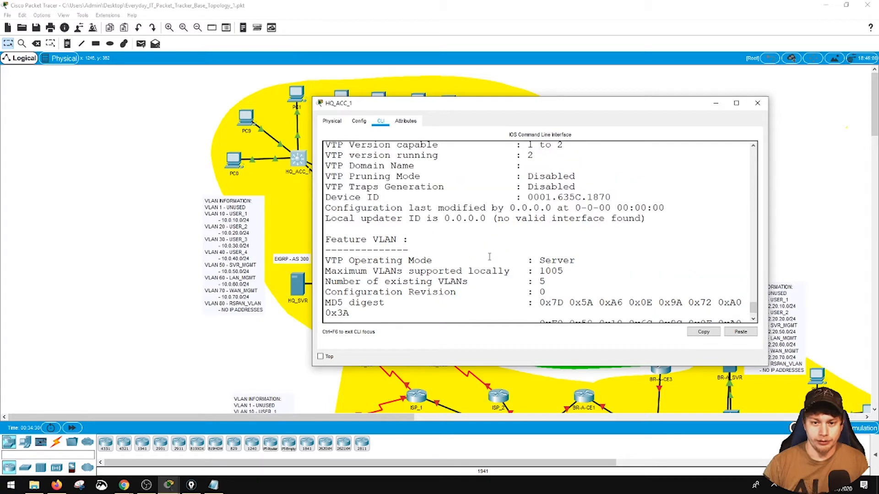
pyautogui.scroll(-2, 485, 264)
pyautogui.press('Up')
pyautogui.press('Return')
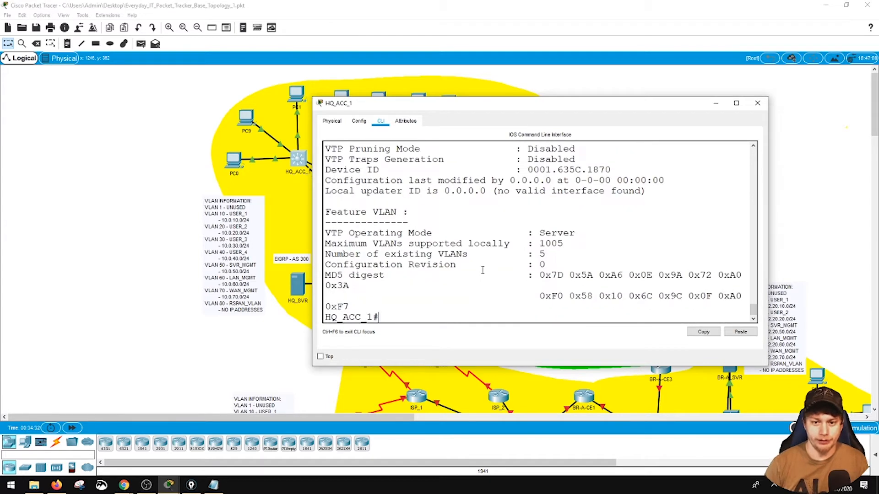
pyautogui.scroll(3, 483, 270)
pyautogui.scroll(-3, 483, 271)
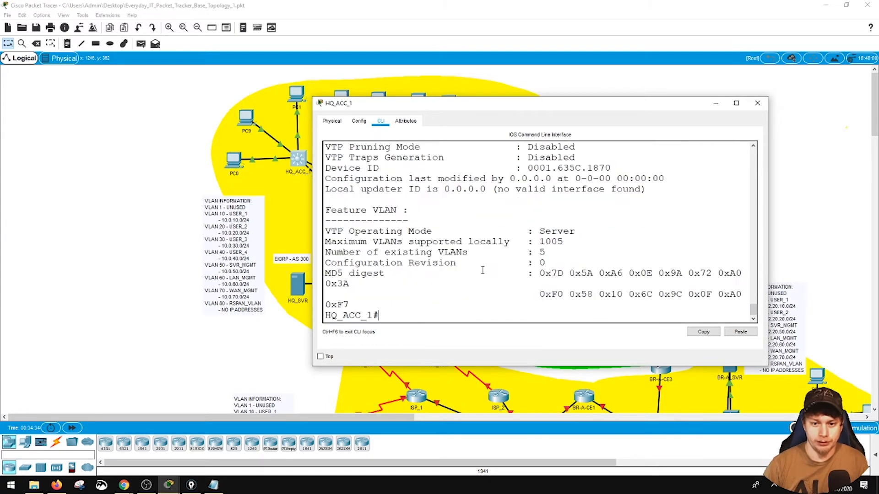
pyautogui.press('Up')
pyautogui.press('Return')
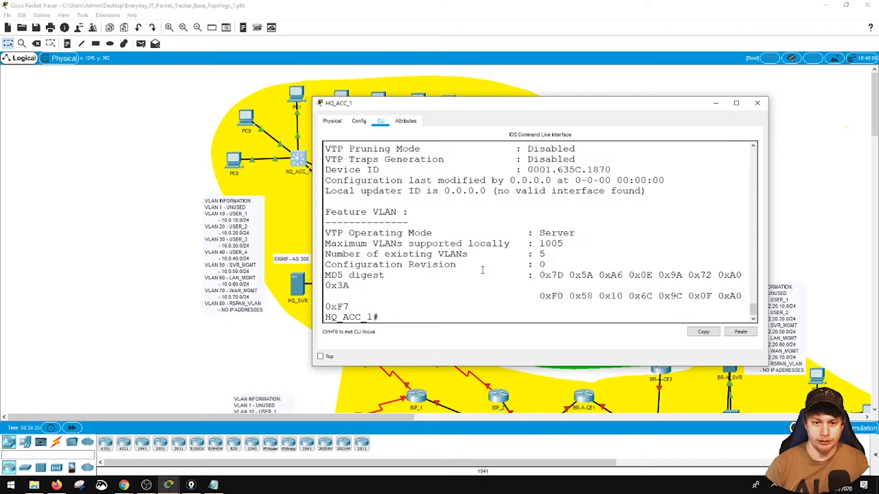
pyautogui.scroll(2, 482, 270)
pyautogui.scroll(-2, 482, 270)
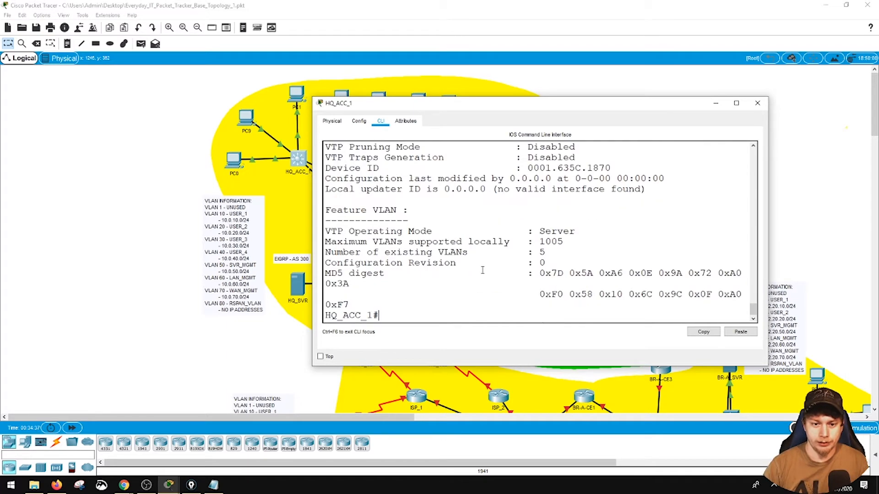
pyautogui.click(758, 103)
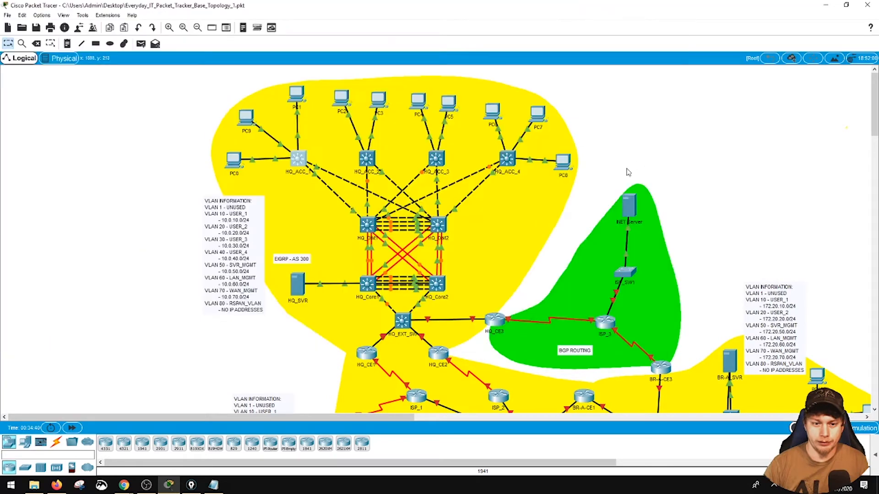
# - List HQ_Core2's CDP neighbours in a widened console window and repeat the query
pyautogui.click(437, 283)
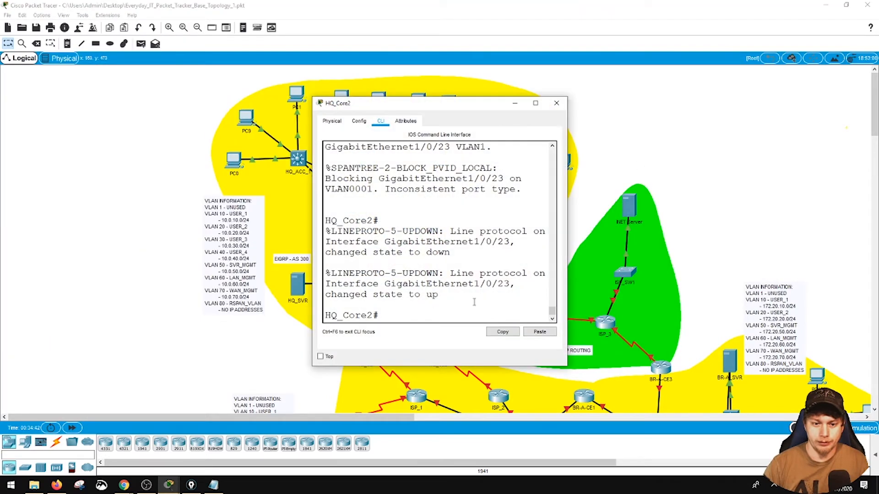
pyautogui.moveTo(567, 267); pyautogui.dragTo(777, 266)
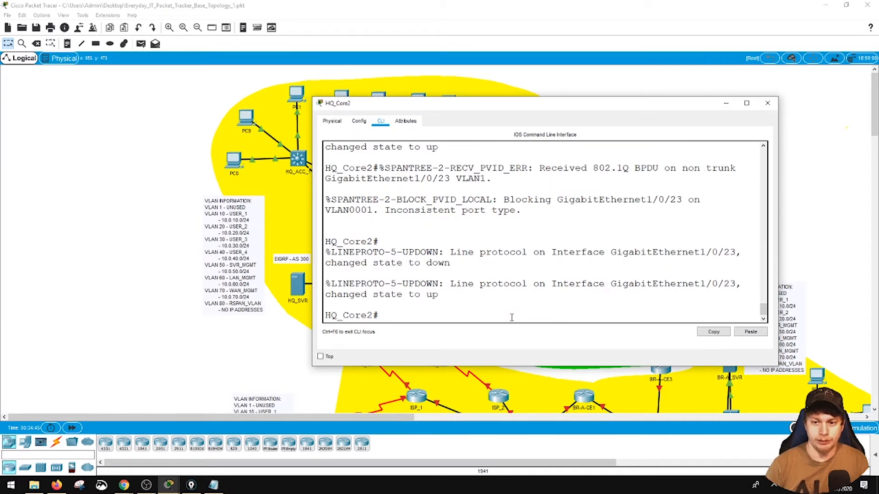
pyautogui.write('show cdp nei')
pyautogui.press('Return')
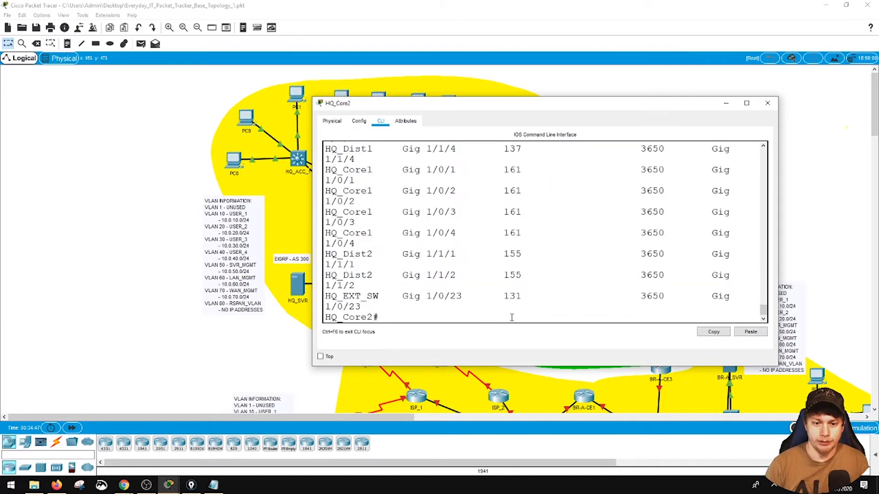
pyautogui.press('Up')
pyautogui.press('Up')
pyautogui.press('Down')
pyautogui.press('Down')
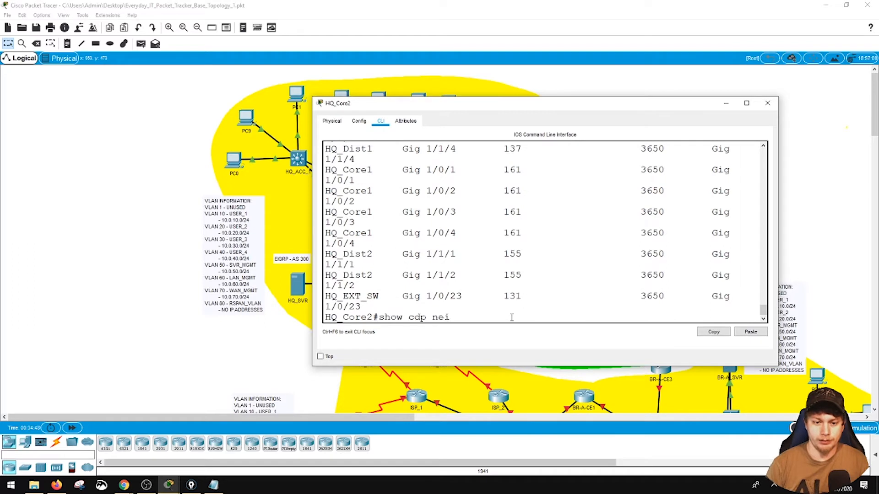
pyautogui.press('Return')
pyautogui.press('Return')
pyautogui.press('Return')
pyautogui.press('Return')
# - Display the VTP status of HQ_Core2
pyautogui.write('show vtp status')
pyautogui.press('Return')
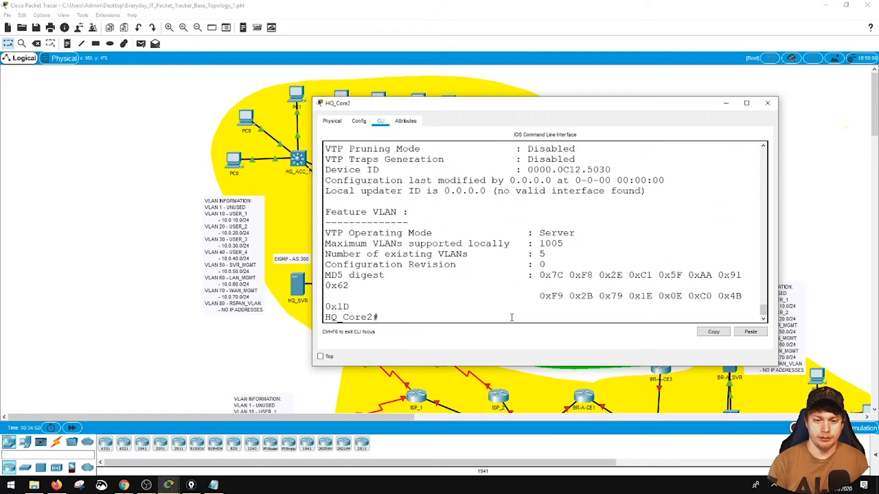
# - Check the VTP domain name in HQ_Core2's status output and close its console window
pyautogui.scroll(1, 499, 306)
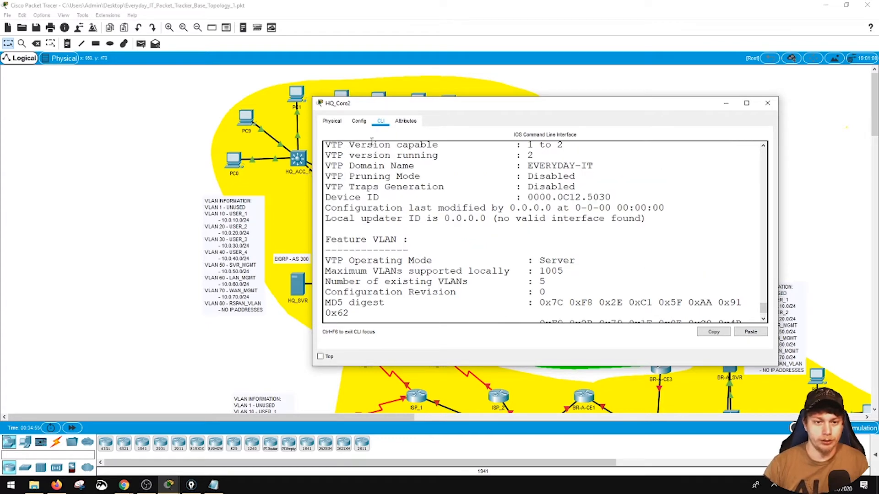
pyautogui.click(767, 103)
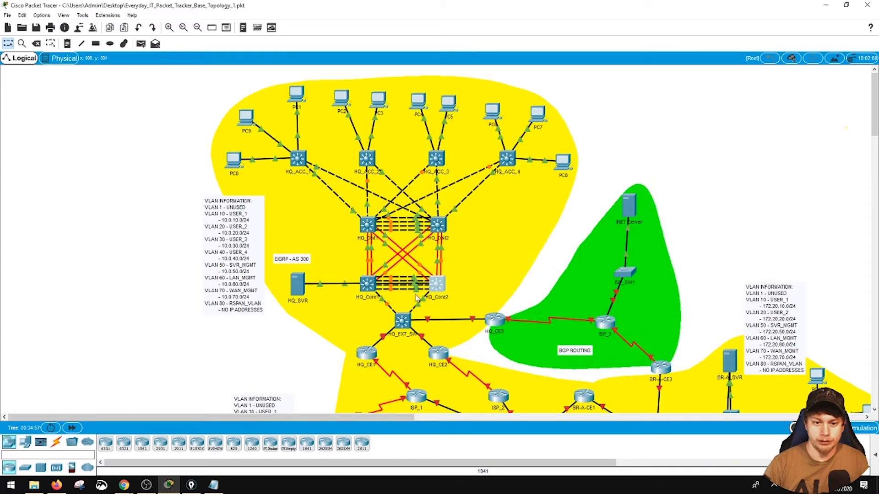
# - Display HQ_Dist2's VTP status in a widened console, check the domain name, and close the window
pyautogui.click(438, 224)
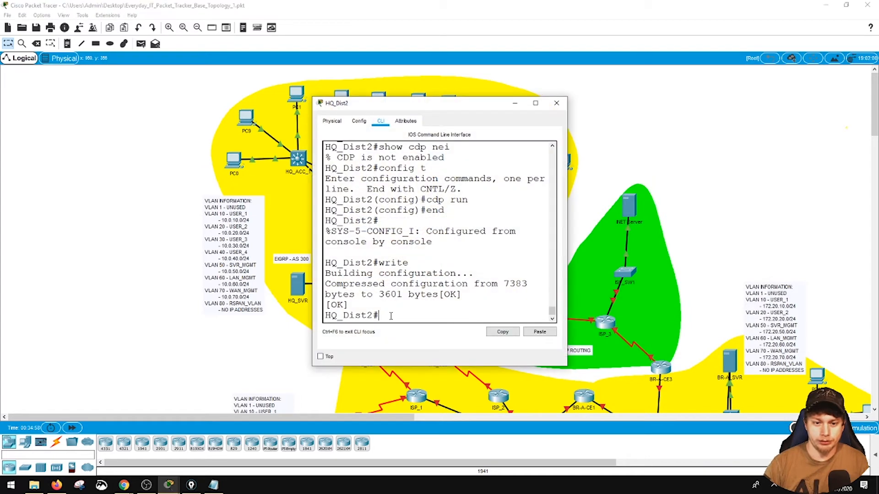
pyautogui.write('show vtp st')
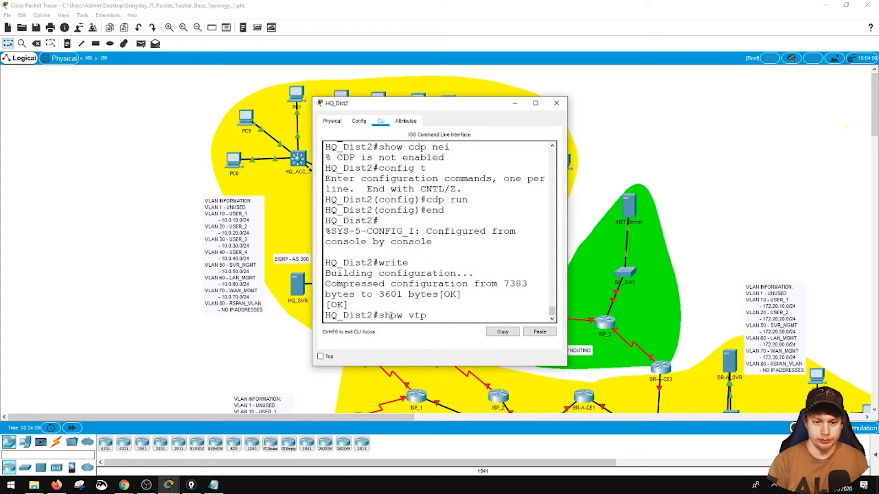
pyautogui.press('Return')
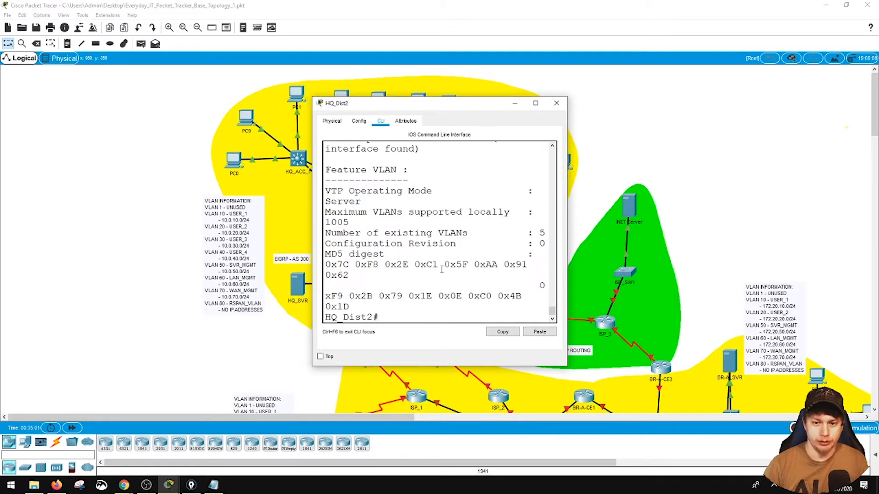
pyautogui.scroll(3, 444, 270)
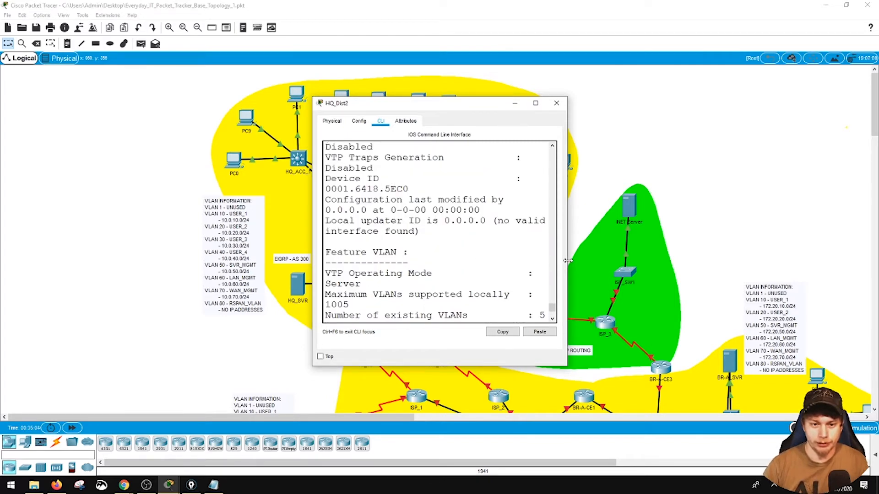
pyautogui.moveTo(568, 260); pyautogui.dragTo(708, 261)
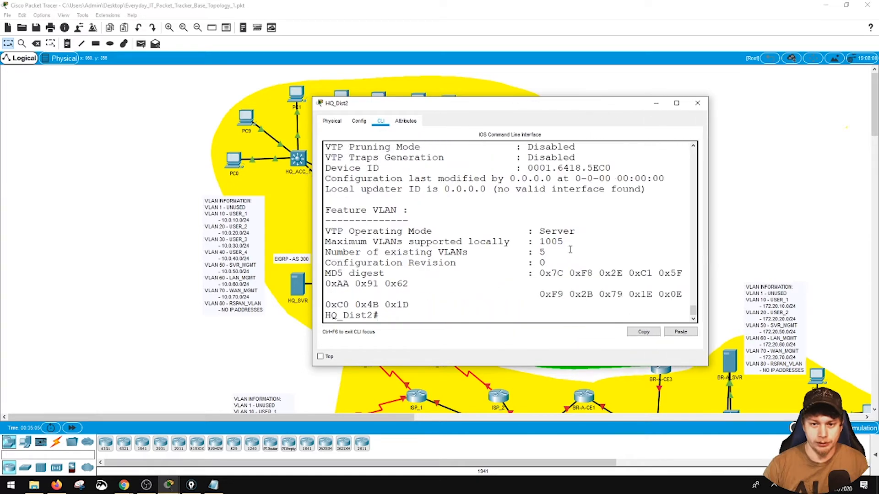
pyautogui.scroll(2, 569, 249)
pyautogui.click(697, 103)
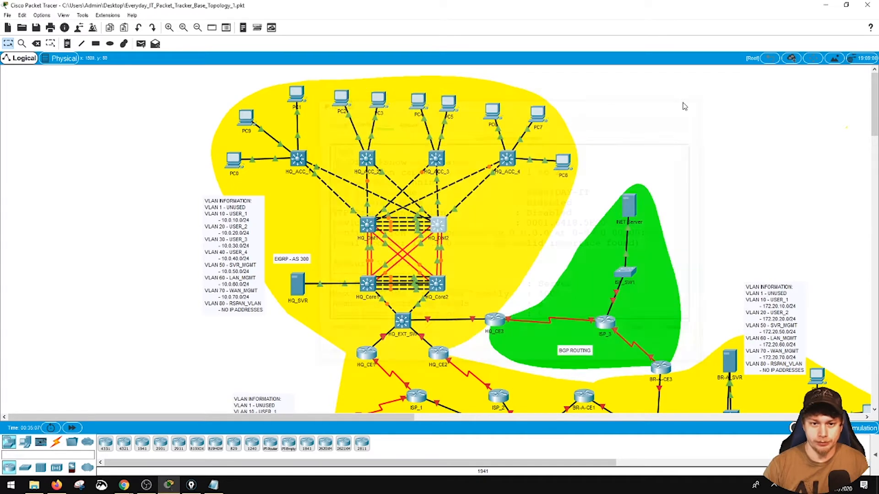
# - Repeat the VTP status query on HQ_ACC_1 in a widened console, check the domain name, and close the window
pyautogui.click(298, 159)
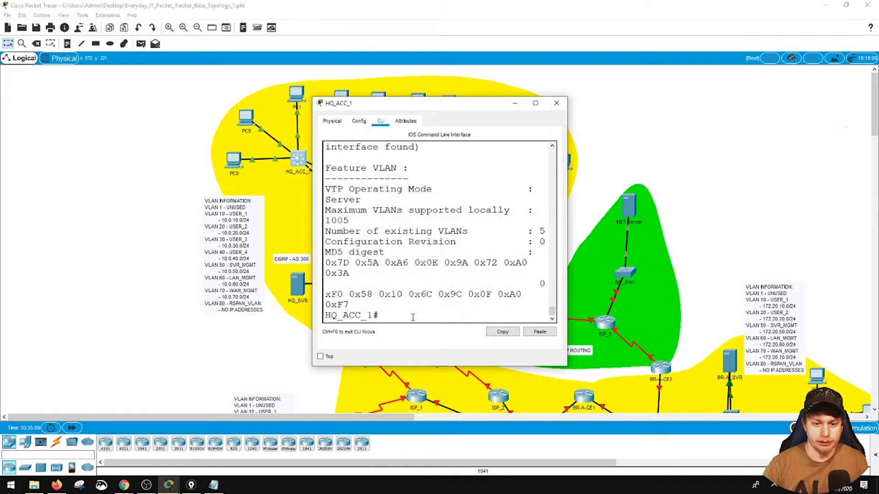
pyautogui.press('Up')
pyautogui.press('Return')
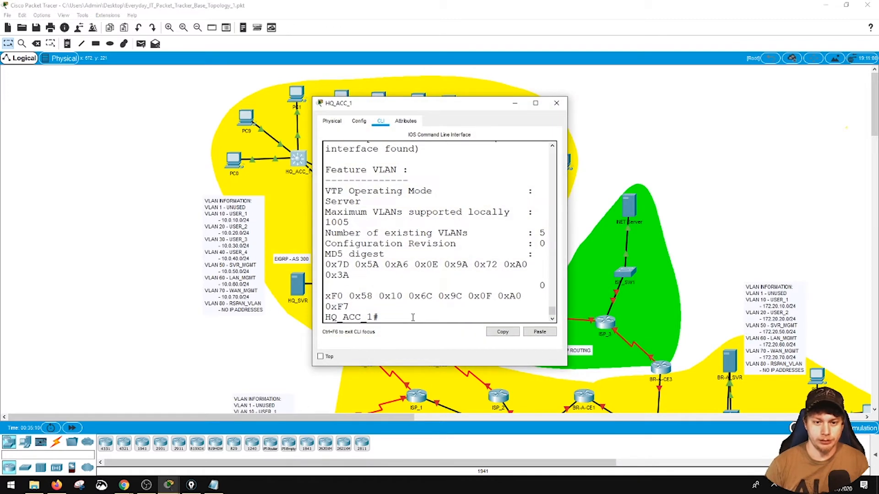
pyautogui.scroll(5, 395, 297)
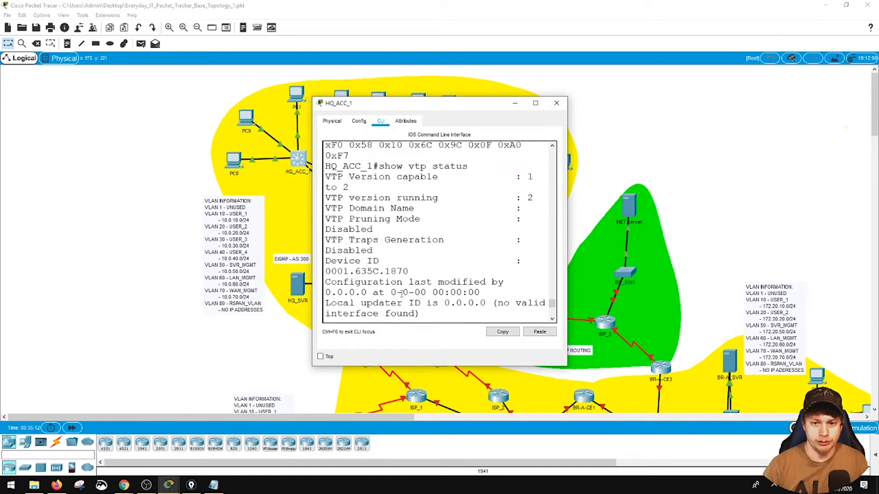
pyautogui.moveTo(568, 262); pyautogui.dragTo(761, 261)
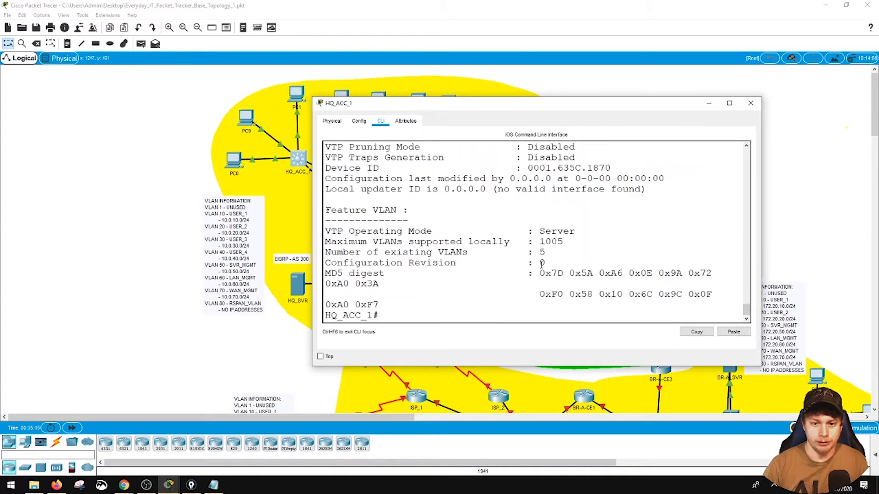
pyautogui.scroll(2, 541, 264)
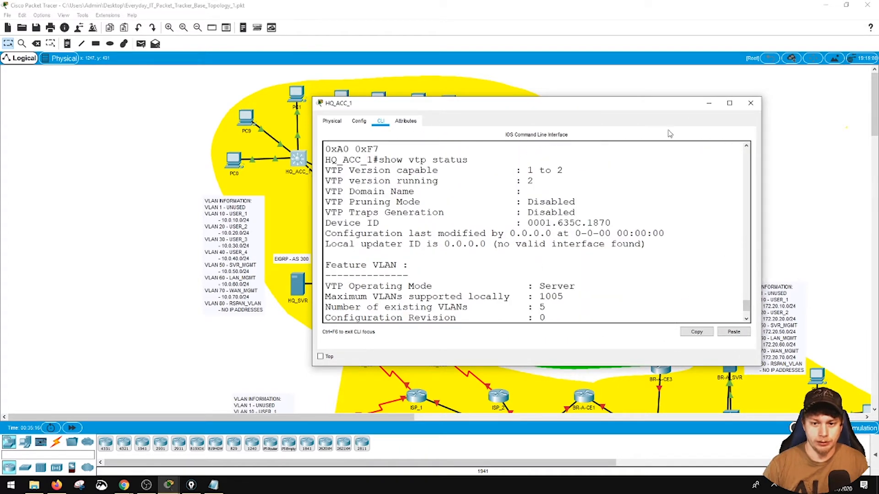
pyautogui.click(751, 103)
# - Display HQ_ACC_2's VTP status in a widened console, check the domain name, and close the window
pyautogui.click(372, 161)
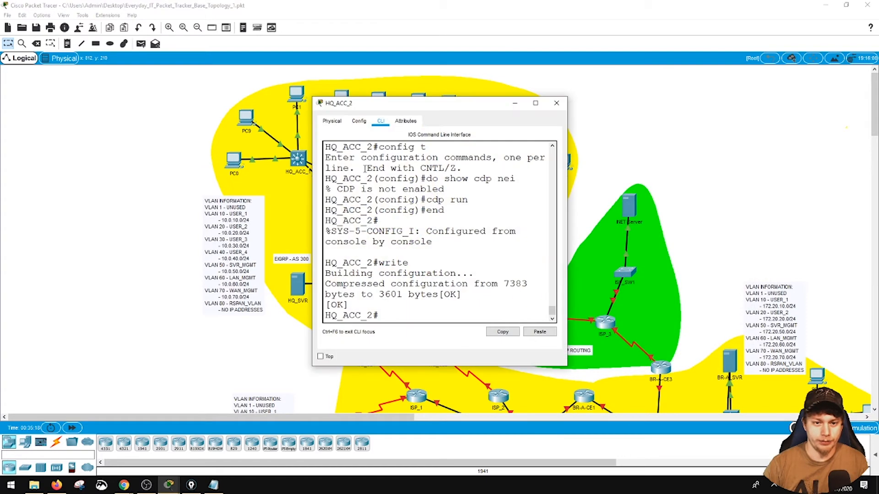
pyautogui.write('shwo')
pyautogui.write(' vtp status')
pyautogui.press('Return')
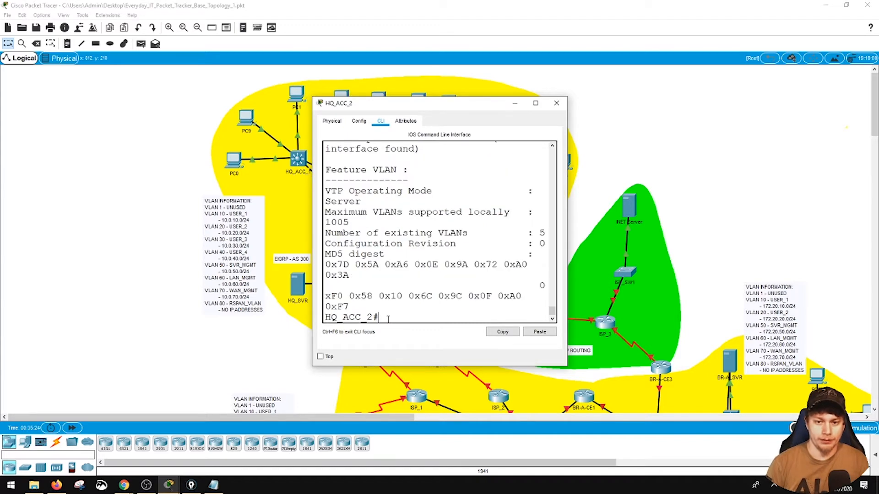
pyautogui.moveTo(569, 240); pyautogui.dragTo(689, 240)
pyautogui.scroll(2, 556, 253)
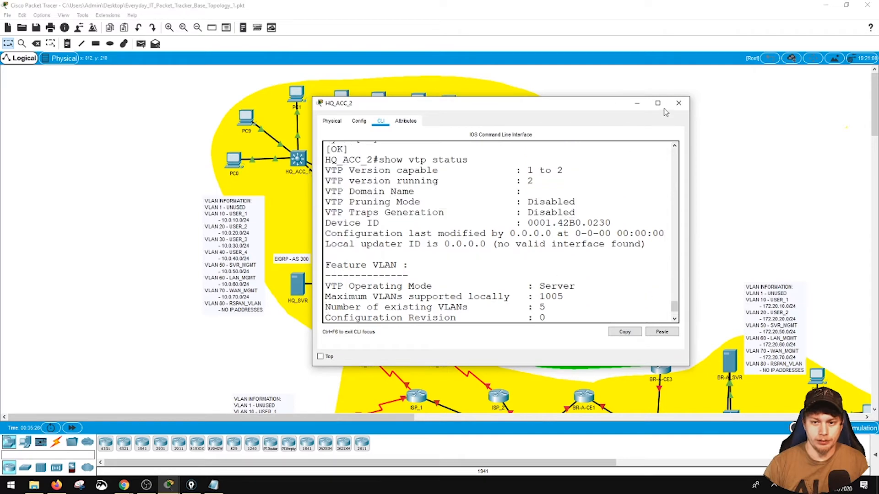
pyautogui.click(679, 103)
# - List HQ_ACC_3's trunk interfaces and review their mode, encapsulation and status in a widened console
pyautogui.click(442, 158)
pyautogui.write('show int tr')
pyautogui.press('Return')
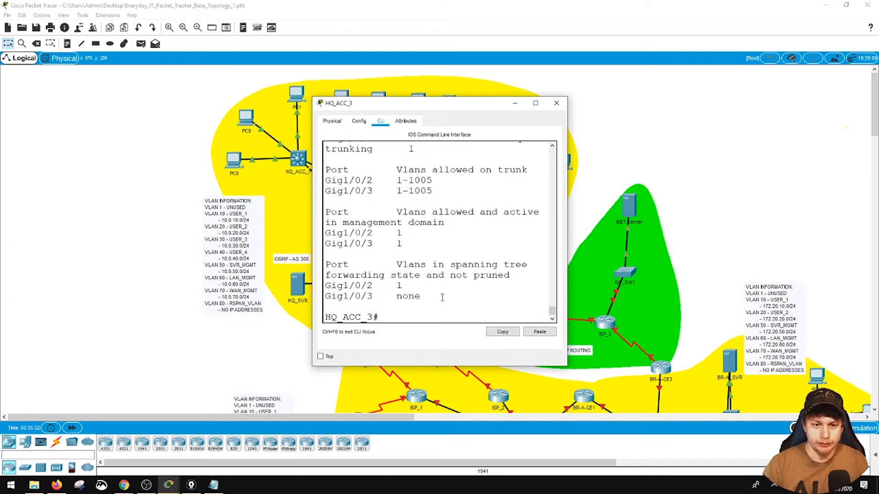
pyautogui.scroll(2, 442, 298)
pyautogui.scroll(2, 438, 297)
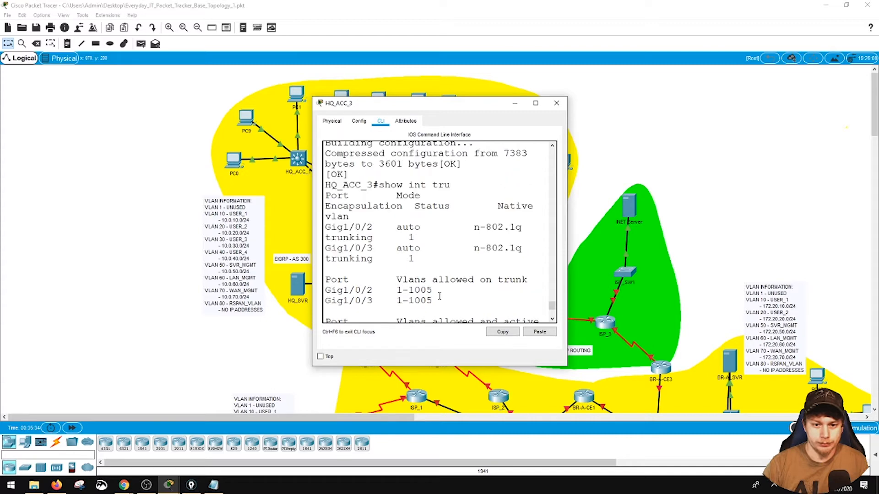
pyautogui.moveTo(567, 247); pyautogui.dragTo(778, 246)
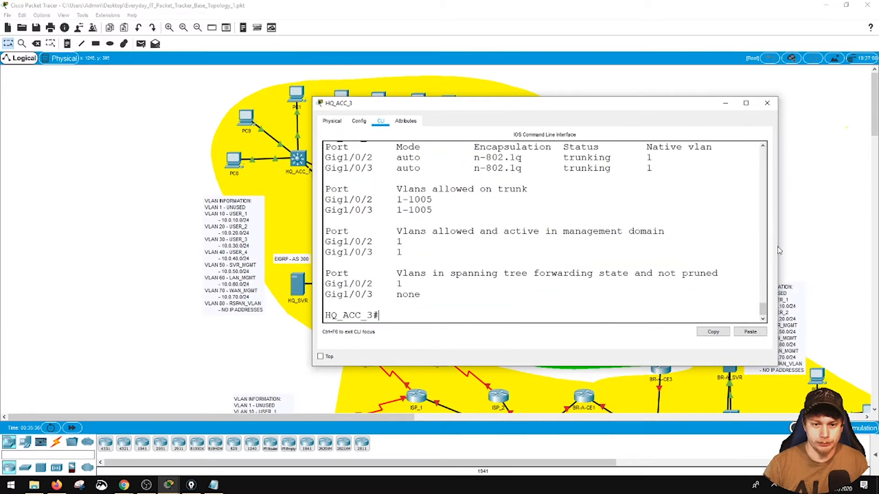
pyautogui.scroll(2, 553, 281)
pyautogui.scroll(-2, 610, 235)
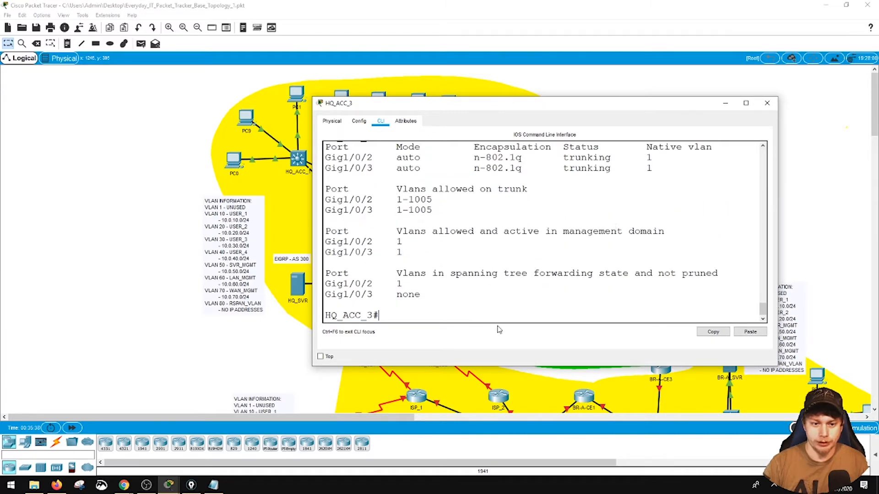
# - Display HQ_ACC_3's VTP status, check the domain name, and close the console window
pyautogui.write('show vtp status')
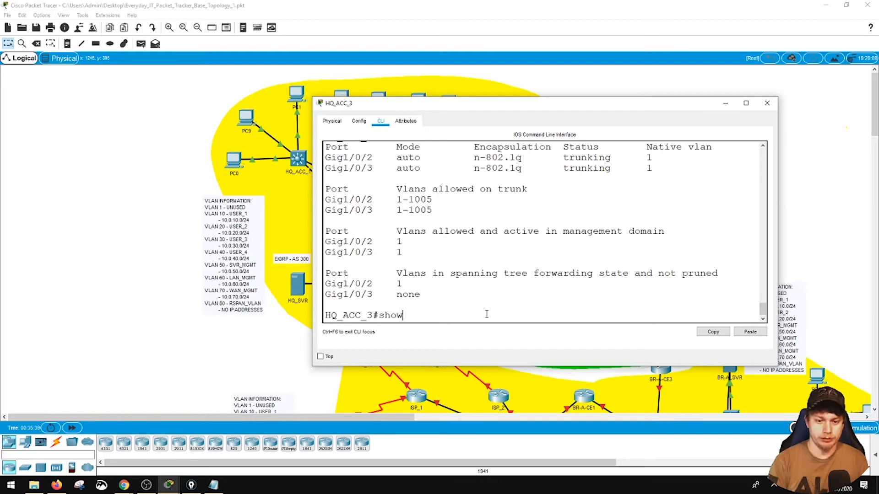
pyautogui.press('Return')
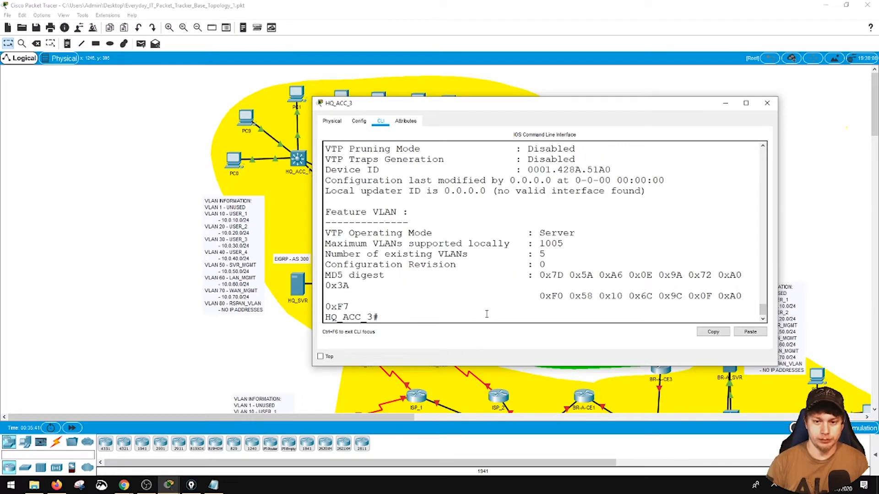
pyautogui.scroll(2, 345, 220)
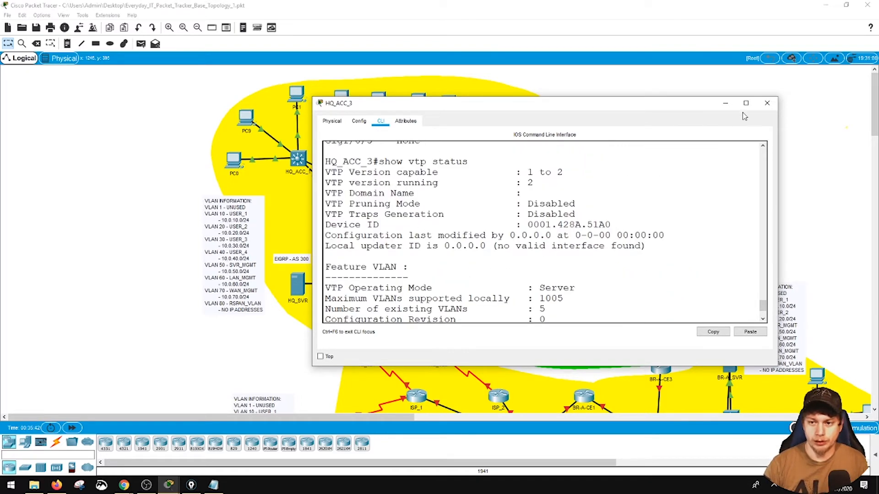
pyautogui.click(763, 110)
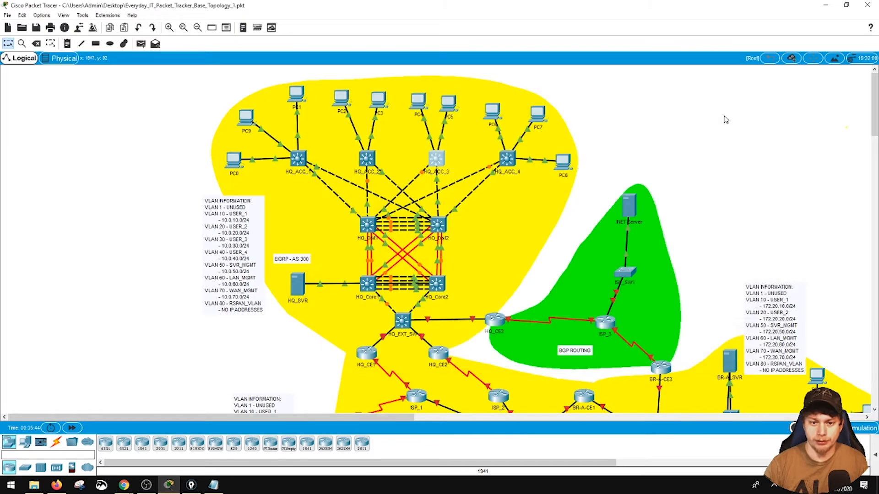
# - Display HQ_ACC_4's VTP status in a widened console, check the domain name, and close the window
pyautogui.click(504, 161)
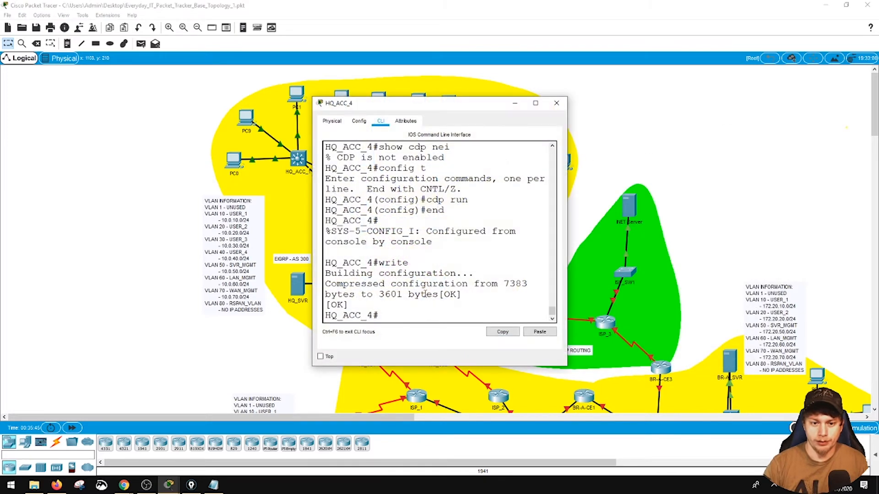
pyautogui.write('show v')
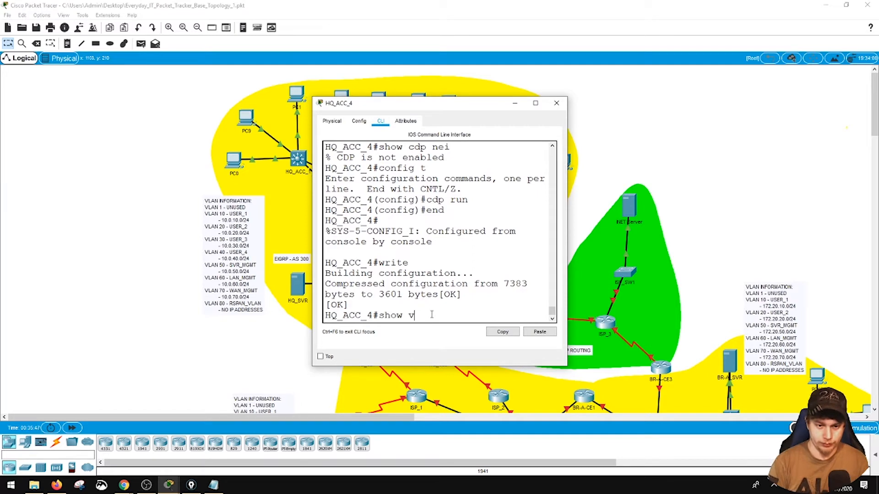
pyautogui.write('tp statu')
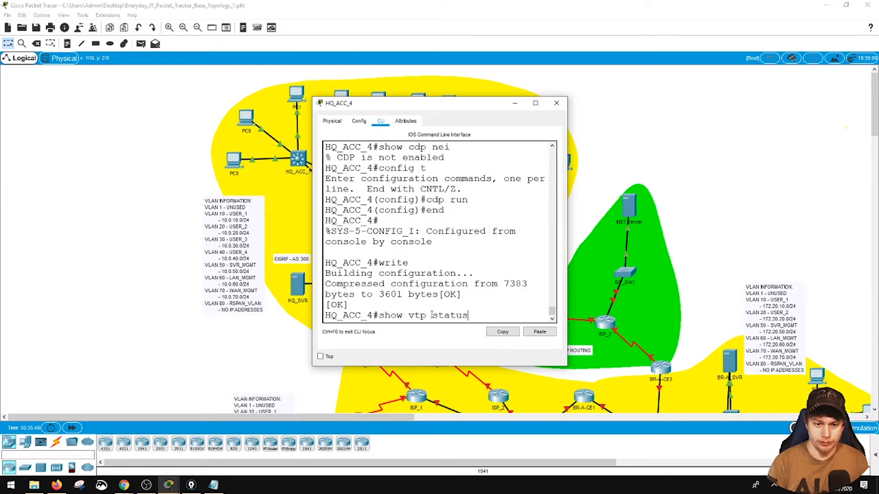
pyautogui.write('s')
pyautogui.press('Return')
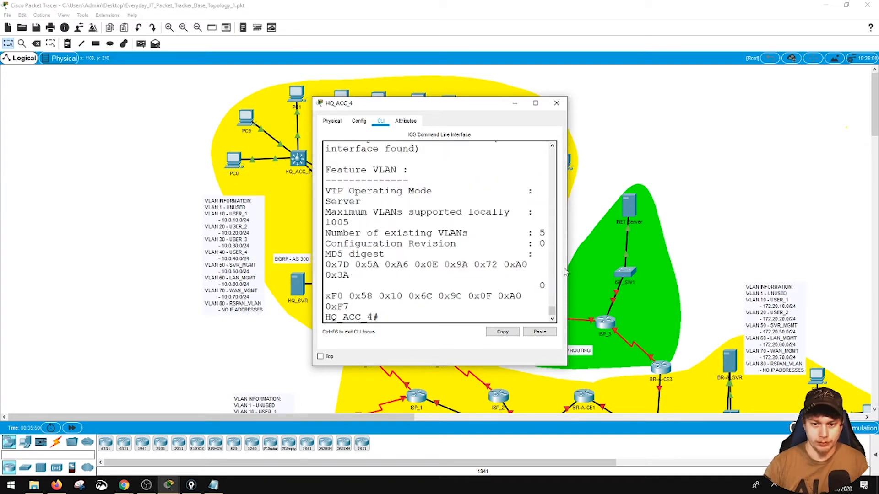
pyautogui.moveTo(568, 270); pyautogui.dragTo(692, 270)
pyautogui.scroll(3, 582, 249)
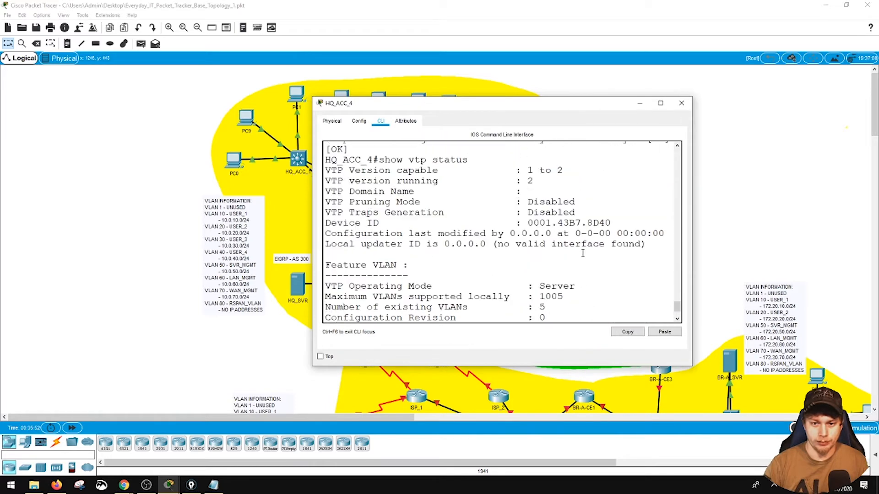
pyautogui.click(682, 103)
# - Reopen HQ_ACC_1's console, widen it, query the VTP status again to check the domain name, and close the window
pyautogui.click(297, 159)
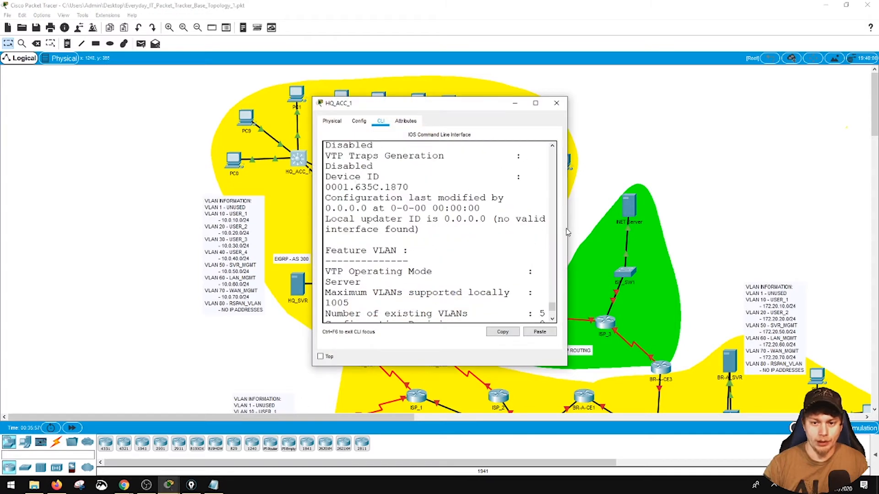
pyautogui.moveTo(567, 232); pyautogui.dragTo(741, 226)
pyautogui.scroll(-2, 577, 245)
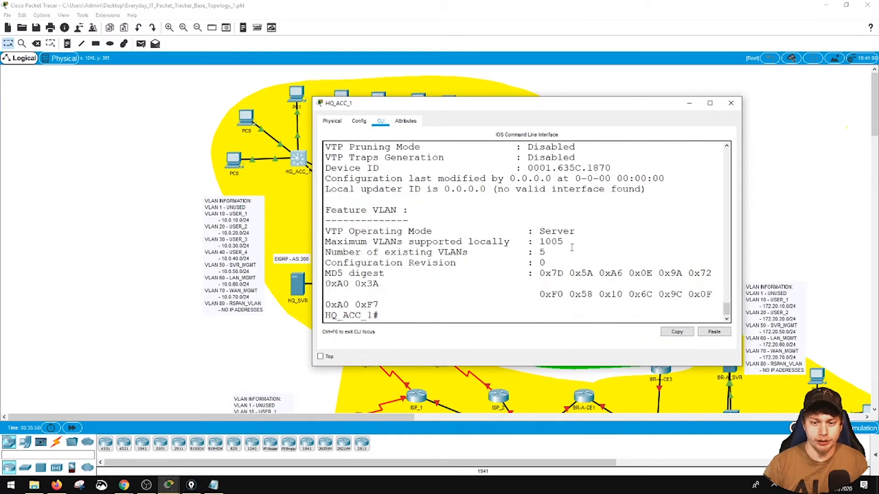
pyautogui.press('Return')
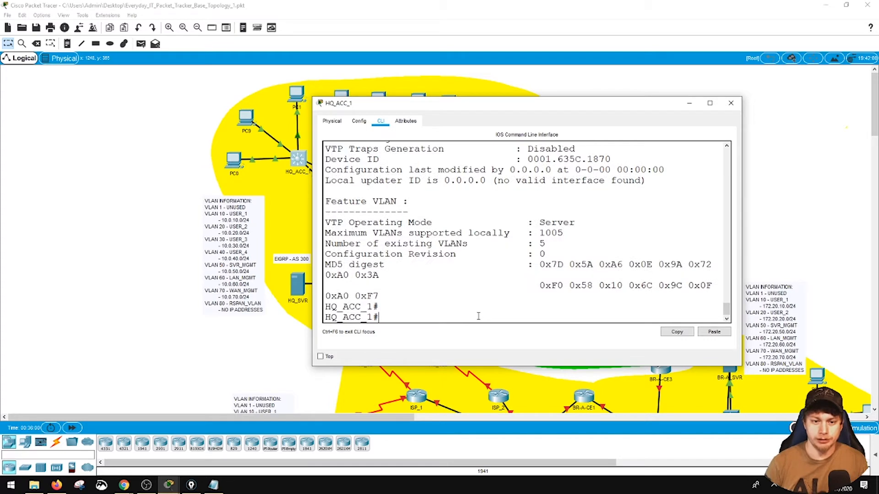
pyautogui.write('show vtp status')
pyautogui.press('Return')
pyautogui.scroll(2, 482, 315)
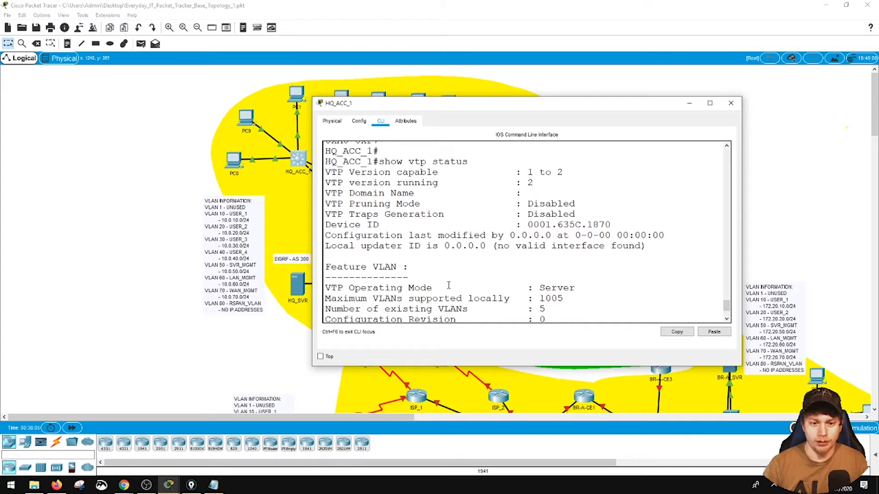
pyautogui.scroll(-2, 516, 269)
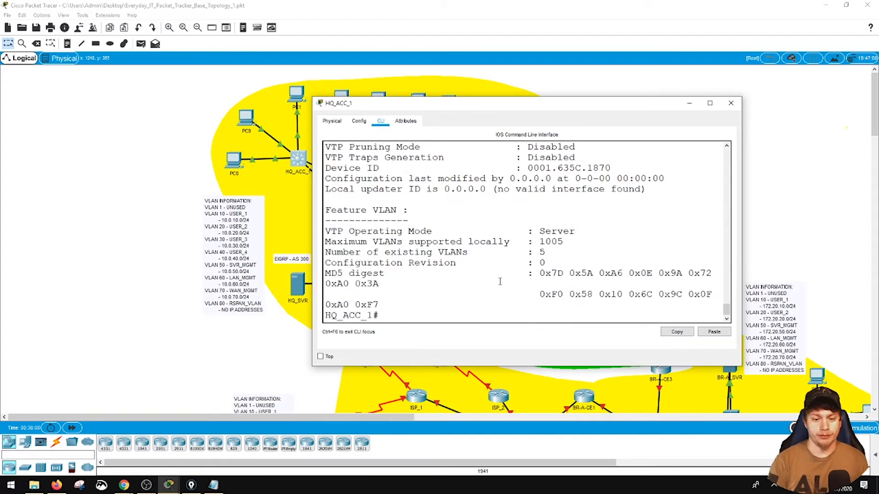
pyautogui.click(731, 103)
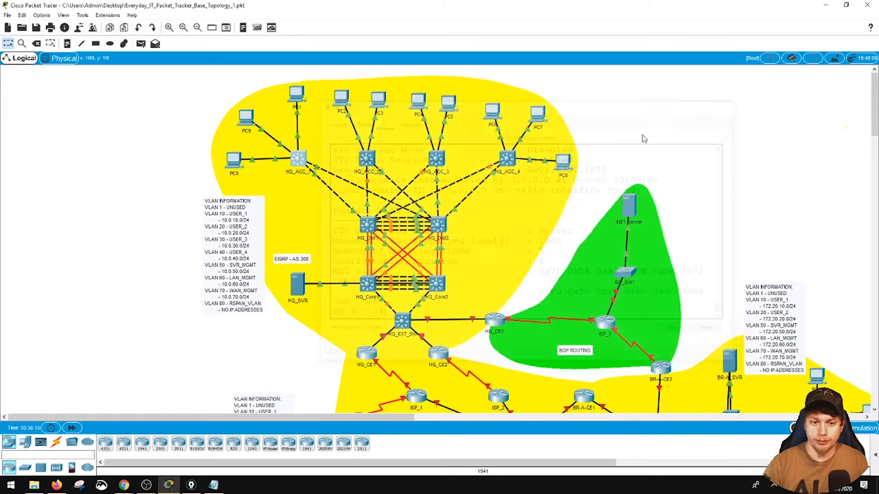
# - Copy the vtp domain EVERYDAY-IT command from HQ_Core1's console history, and close the console window
pyautogui.click(366, 286)
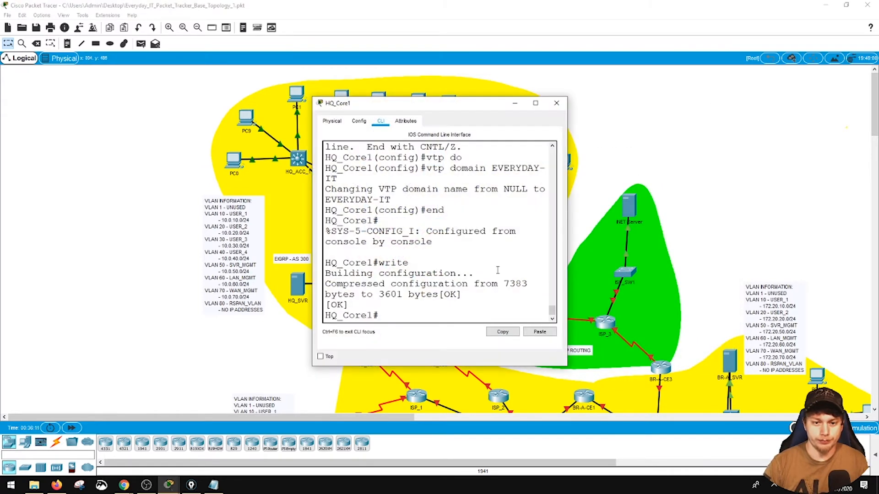
pyautogui.moveTo(568, 241); pyautogui.dragTo(738, 241)
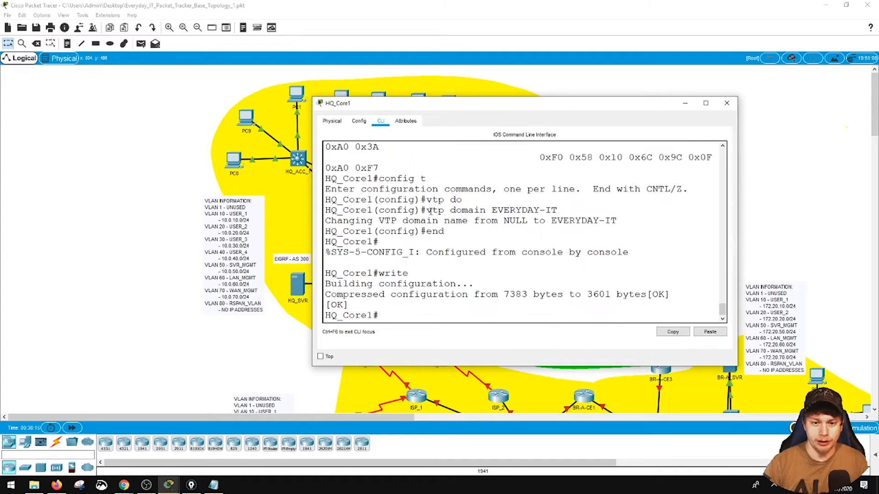
pyautogui.moveTo(427, 211); pyautogui.dragTo(557, 210)
pyautogui.click(672, 331)
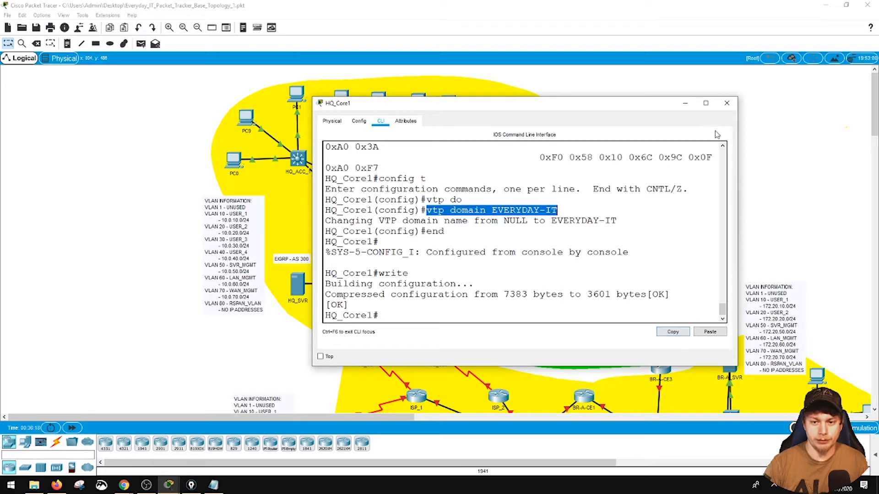
pyautogui.click(727, 103)
# - Set the VTP domain to EVERYDAY-IT on HQ_ACC_1 in global configuration mode using the copied command, and close its console
pyautogui.click(298, 156)
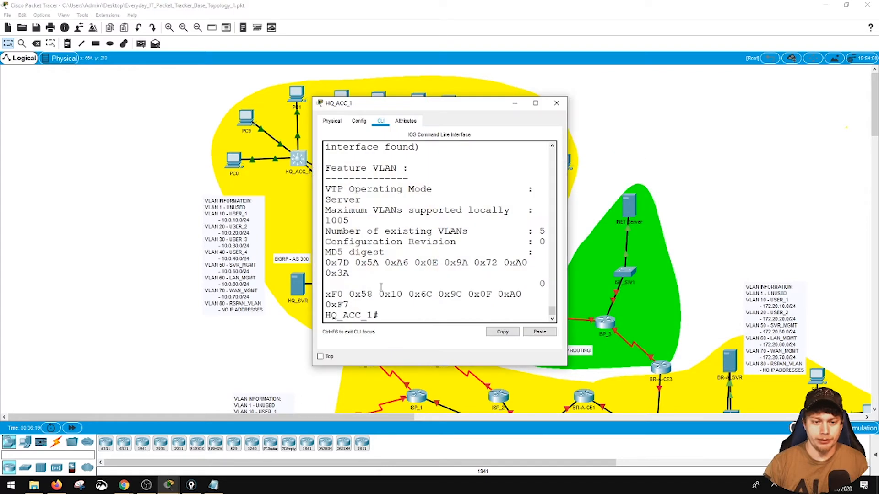
pyautogui.write('con')
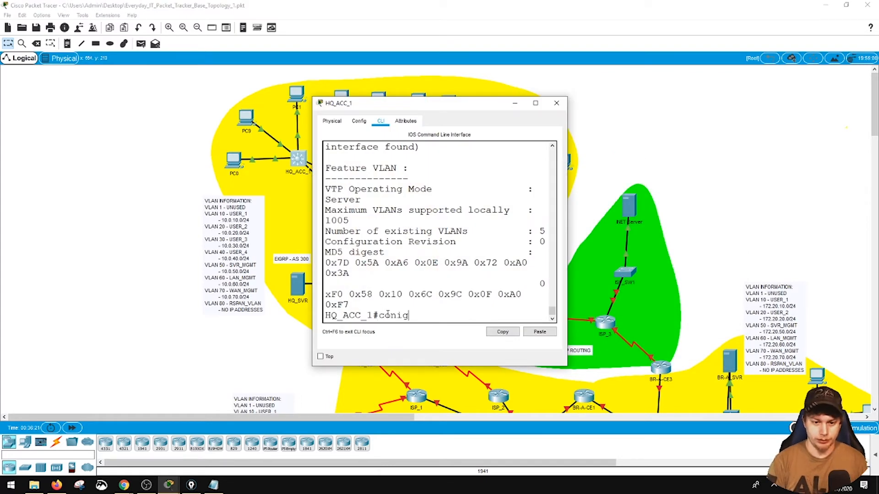
pyautogui.write('fig t')
pyautogui.press('Return')
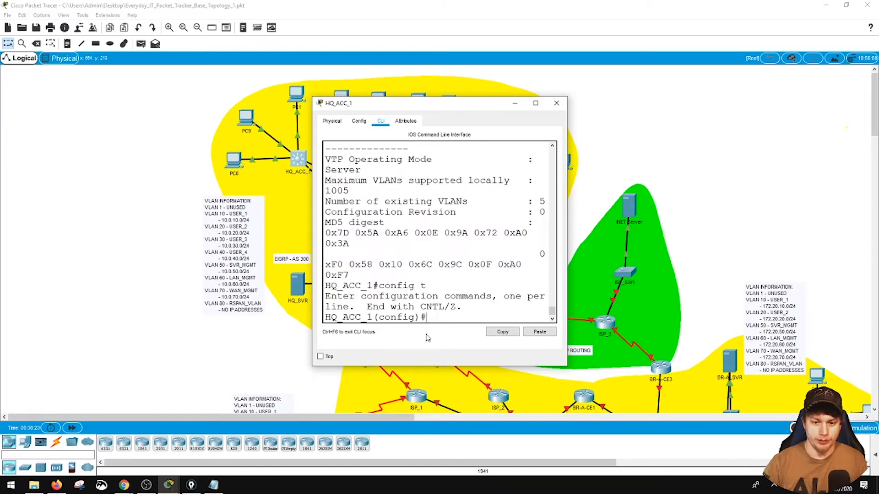
pyautogui.click(531, 333)
pyautogui.press('Return')
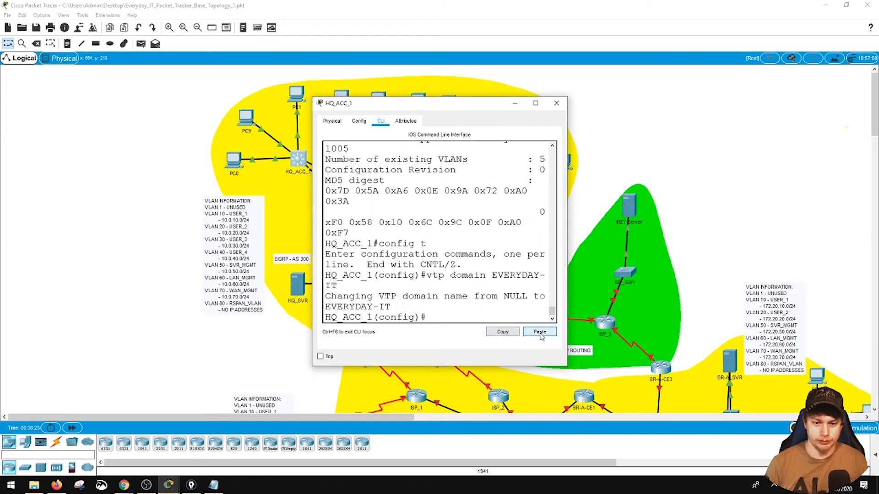
pyautogui.click(557, 103)
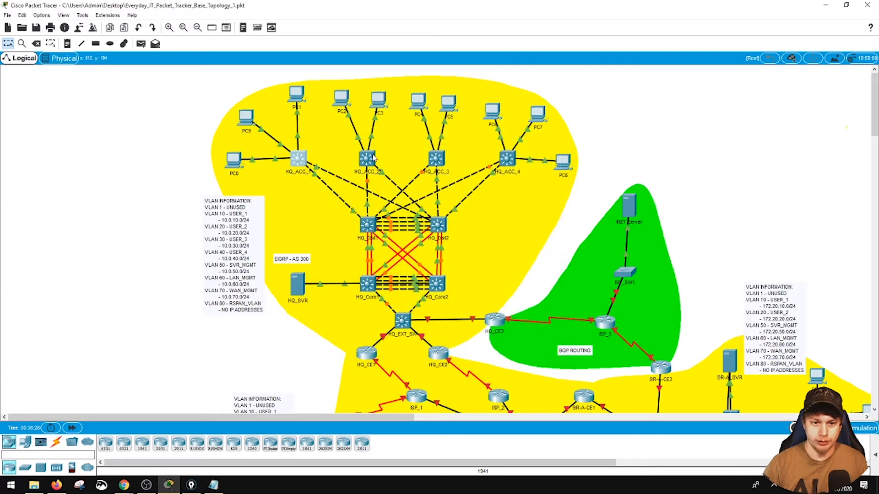
# - Apply the copied vtp domain EVERYDAY-IT command on HQ_ACC_2 in global configuration mode, and close its console
pyautogui.click(368, 159)
pyautogui.write('config t')
pyautogui.press('Return')
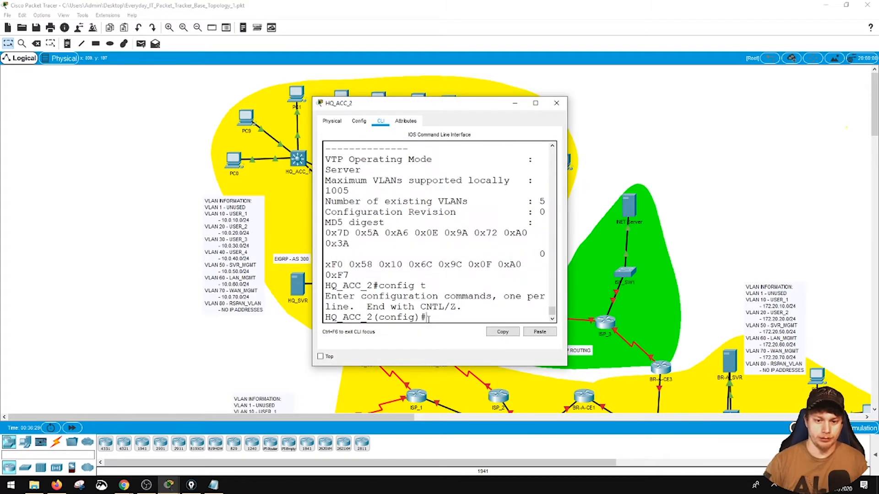
pyautogui.click(536, 333)
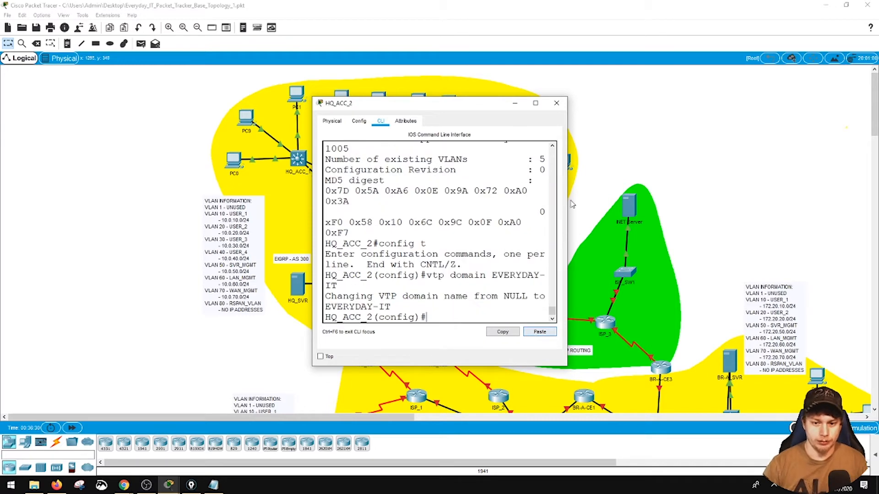
pyautogui.click(556, 103)
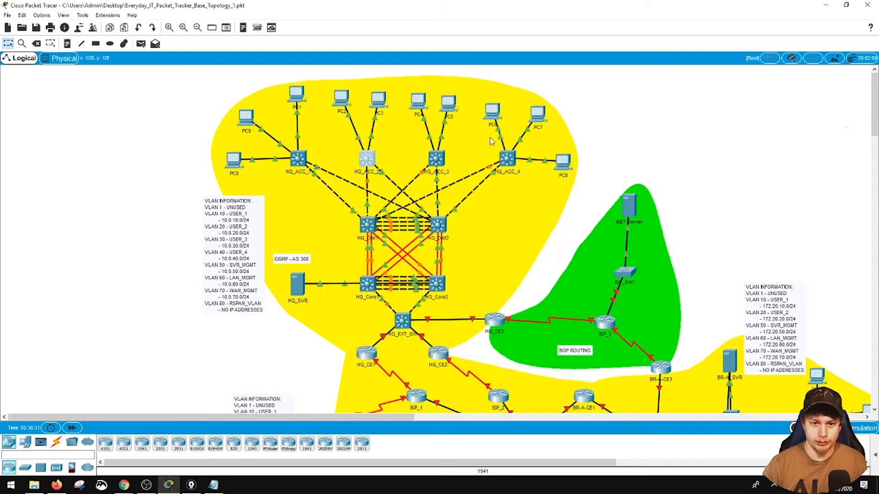
# - Review HQ_ACC_3's earlier VTP status in a widened console, set its VTP domain to EVERYDAY-IT, and close the window
pyautogui.click(436, 159)
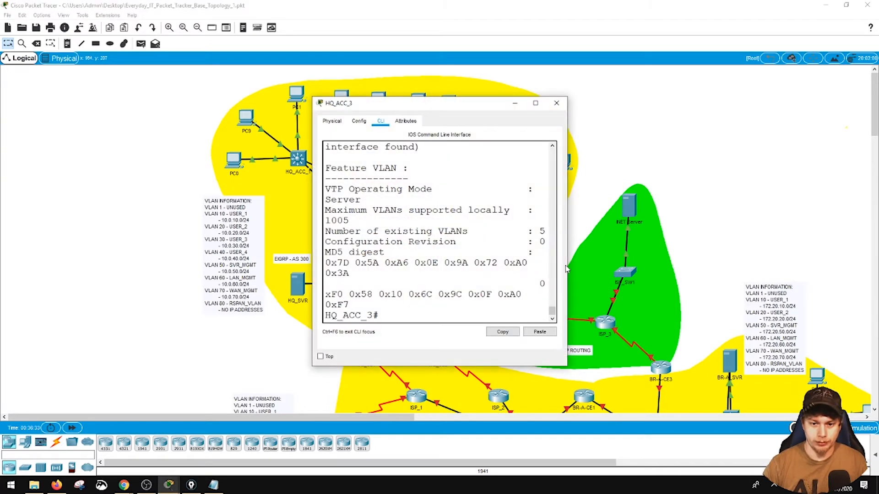
pyautogui.moveTo(567, 269); pyautogui.dragTo(739, 270)
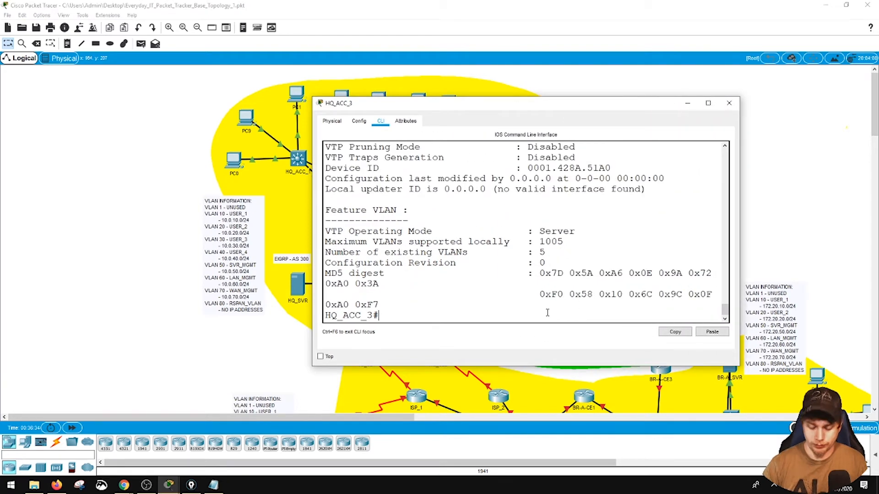
pyautogui.scroll(7, 548, 313)
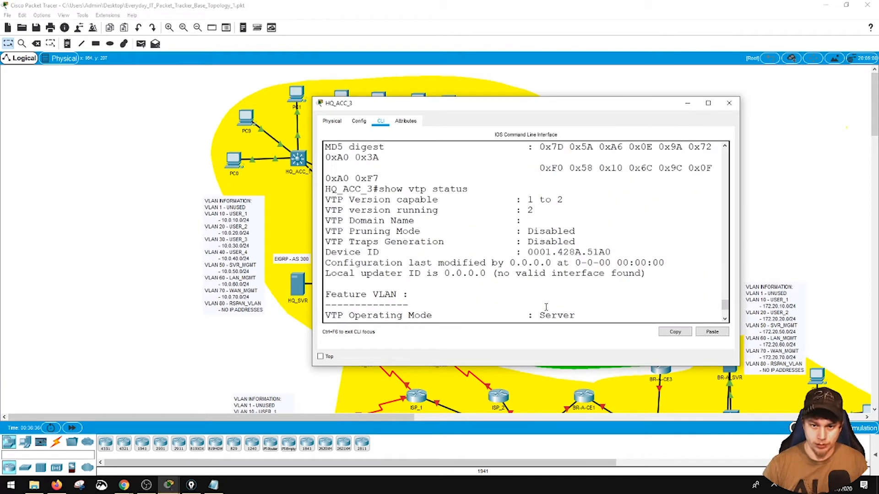
pyautogui.scroll(-7, 569, 305)
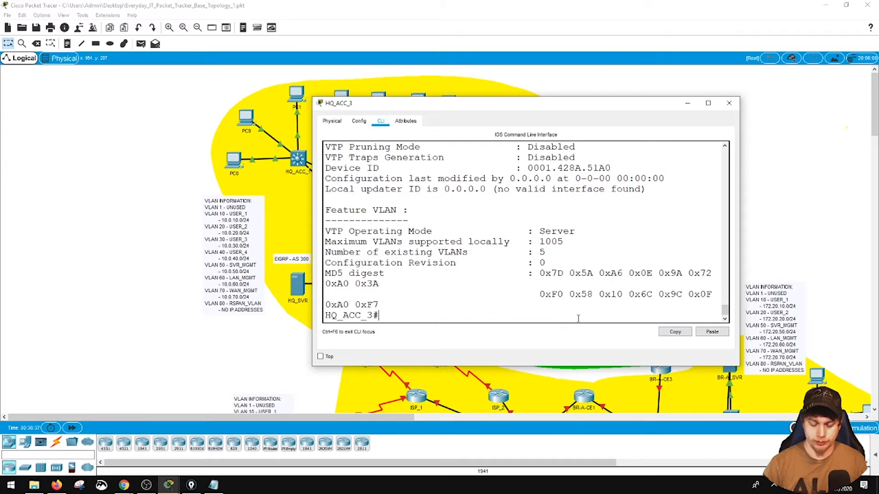
pyautogui.write('config t')
pyautogui.press('Return')
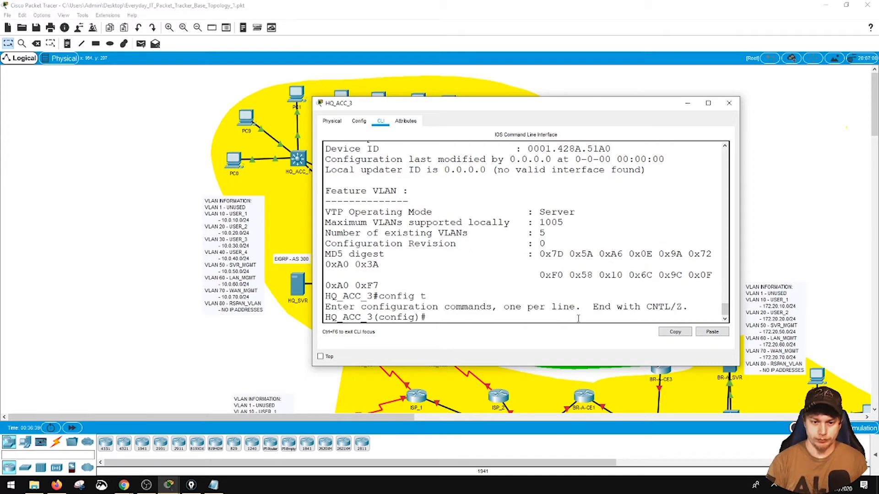
pyautogui.click(712, 331)
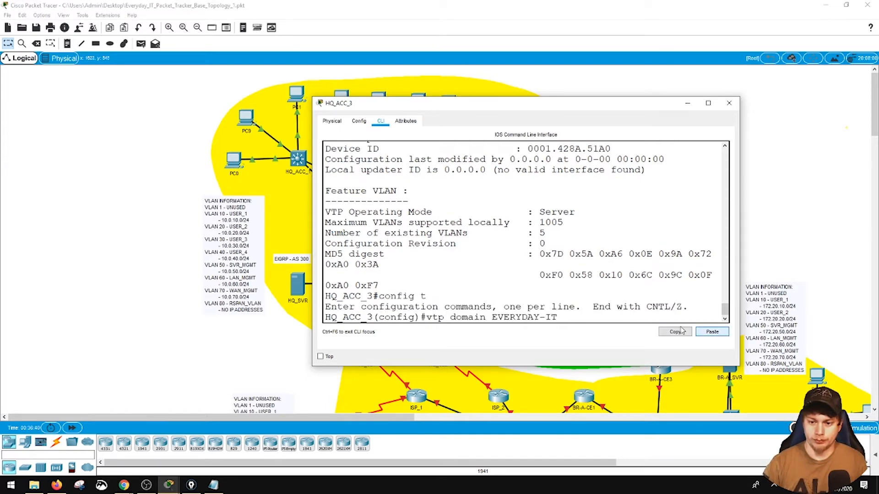
pyautogui.press('Return')
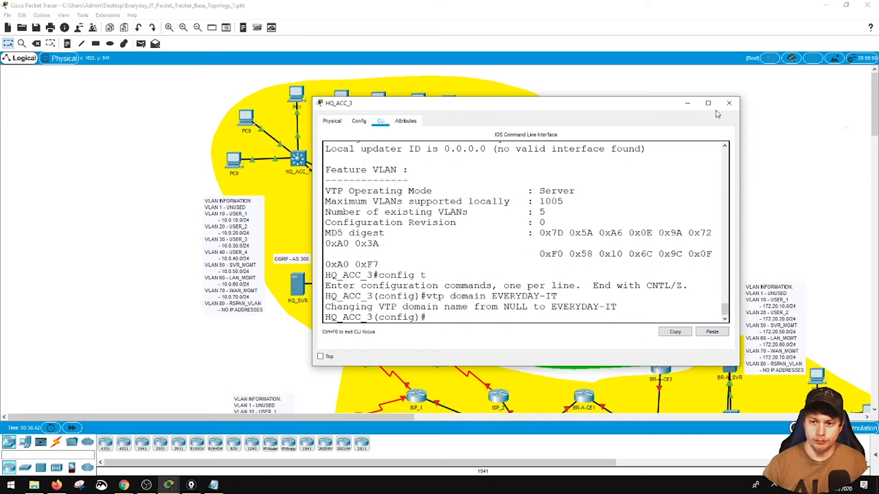
pyautogui.click(729, 102)
# - Review HQ_ACC_4's earlier VTP status in a widened console and set its VTP domain to EVERYDAY-IT in global configuration mode
pyautogui.click(508, 158)
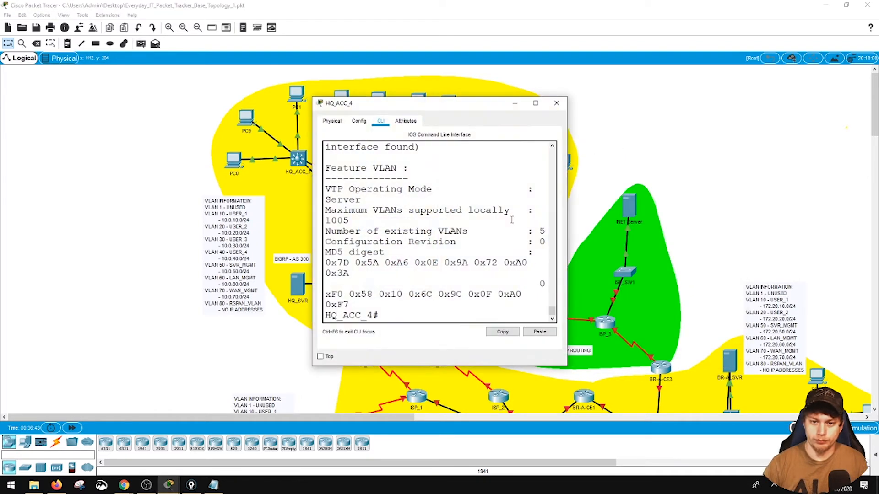
pyautogui.moveTo(567, 221); pyautogui.dragTo(732, 219)
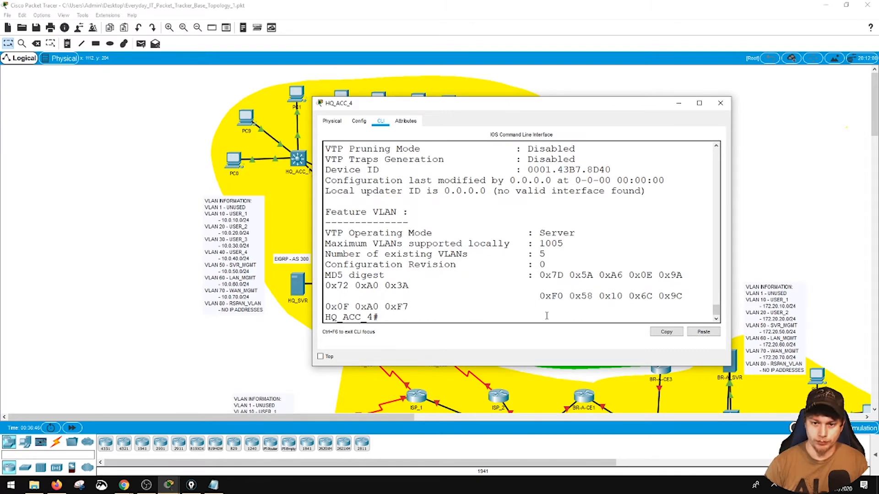
pyautogui.scroll(2, 548, 280)
pyautogui.scroll(-3, 548, 280)
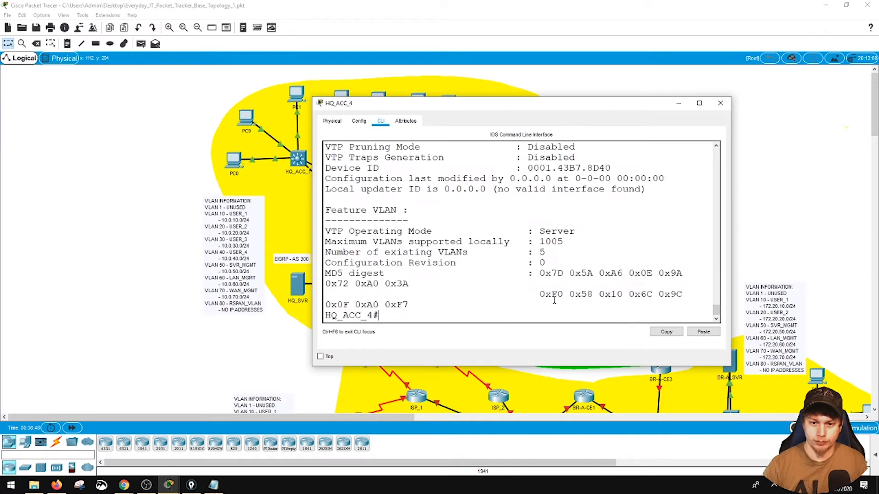
pyautogui.write('config t')
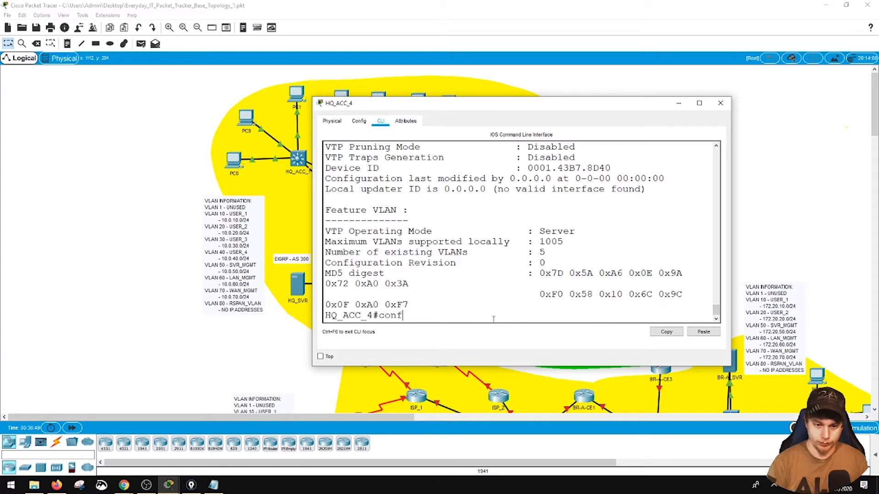
pyautogui.press('Return')
pyautogui.click(695, 332)
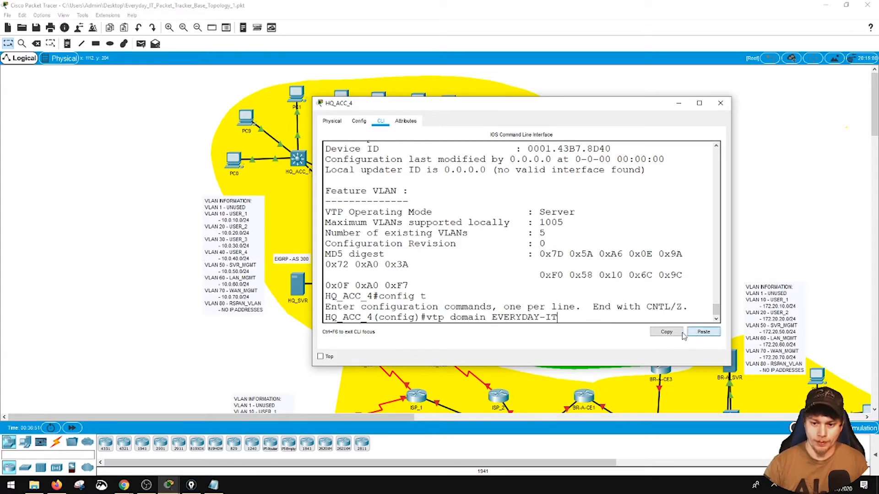
pyautogui.press('Return')
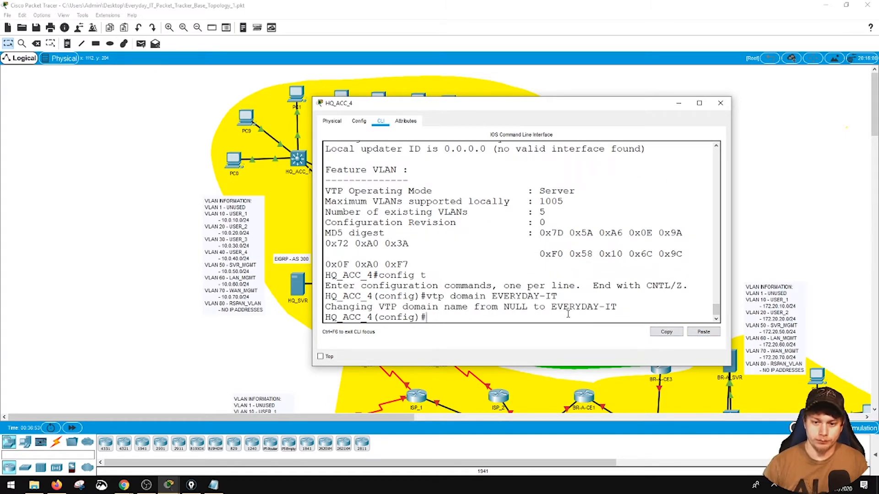
# - Exit configuration mode on HQ_ACC_4, display the VTP status again to check the domain name, and close the console
pyautogui.scroll(5, 568, 314)
pyautogui.scroll(-5, 568, 315)
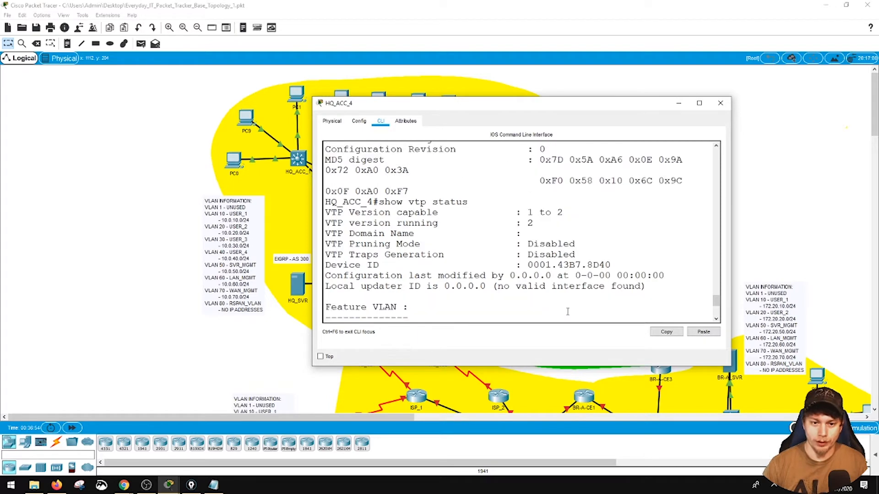
pyautogui.write('en')
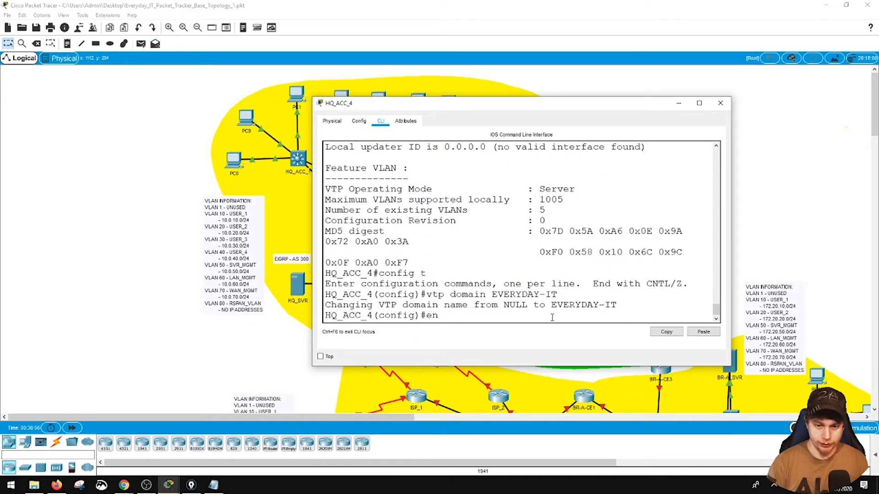
pyautogui.press('Return')
pyautogui.write('dend')
pyautogui.press('Return')
pyautogui.write('end')
pyautogui.press('Return')
pyautogui.write('show vtp status')
pyautogui.press('Return')
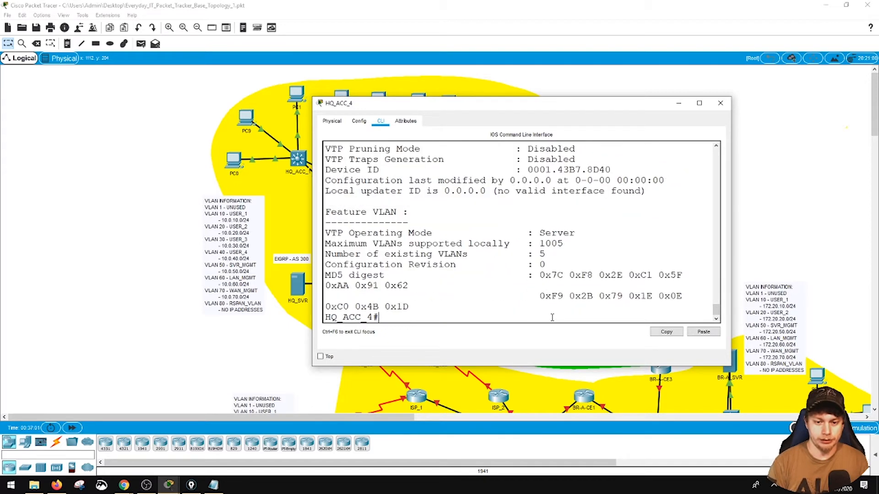
pyautogui.scroll(3, 520, 276)
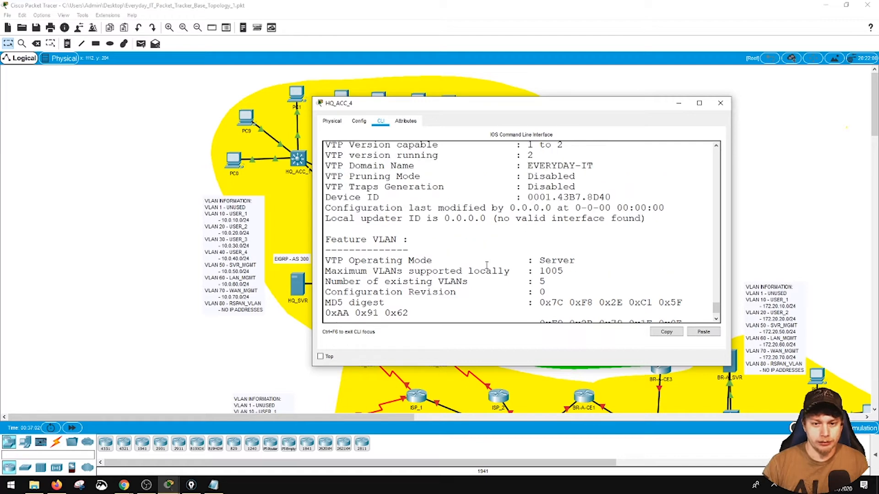
pyautogui.scroll(-4, 576, 176)
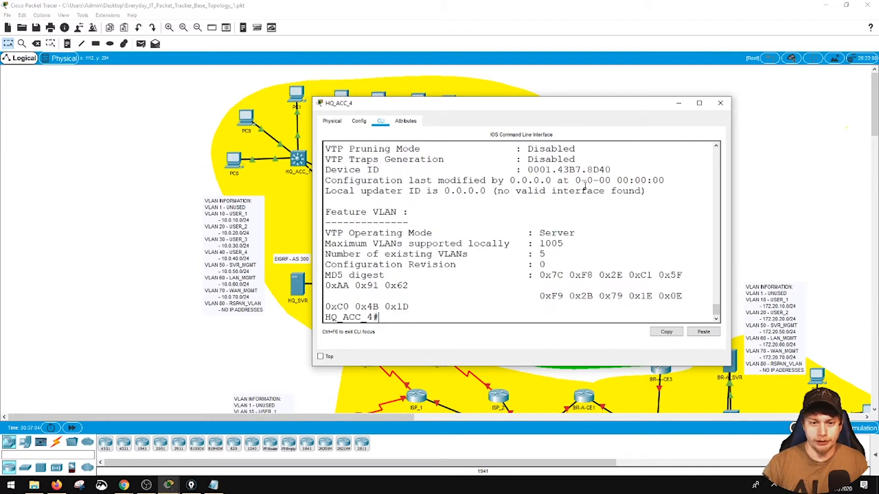
pyautogui.click(720, 102)
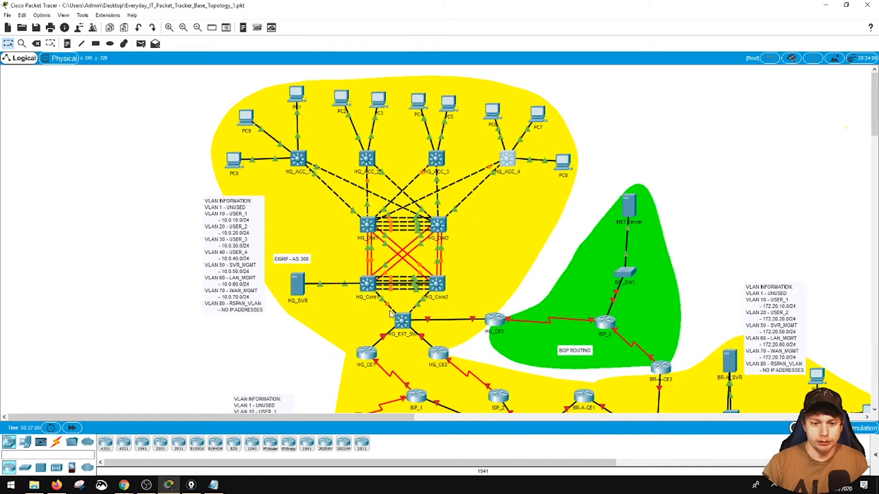
# - Display HQ_EXT_SW's VTP status and review its domain name and operating mode in a widened console
pyautogui.click(402, 320)
pyautogui.write('show vtp stat')
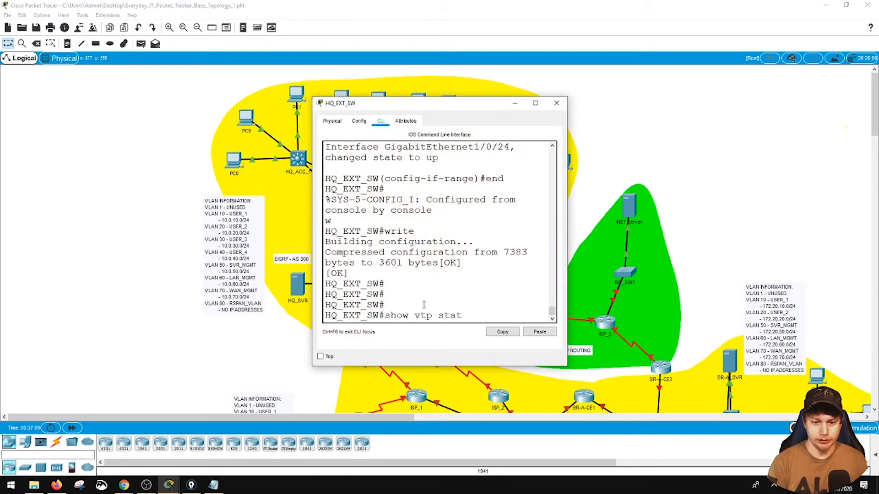
pyautogui.write('us')
pyautogui.press('Return')
pyautogui.scroll(5, 424, 306)
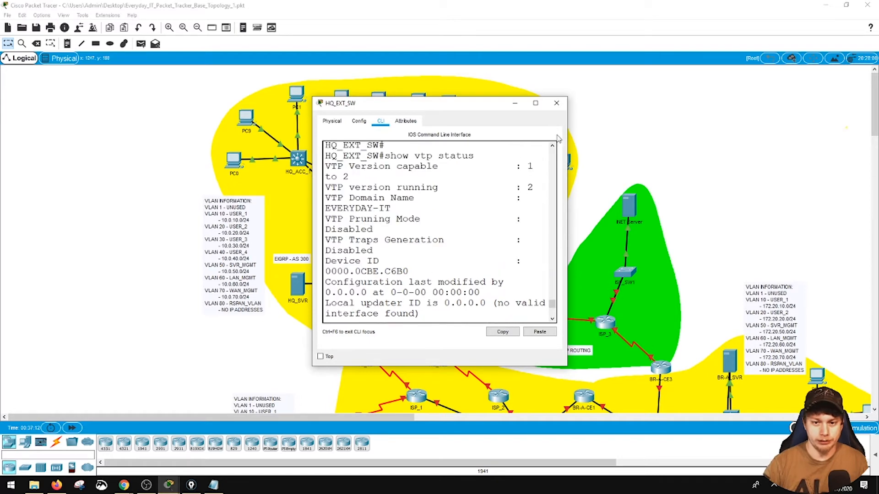
pyautogui.moveTo(567, 122); pyautogui.dragTo(779, 122)
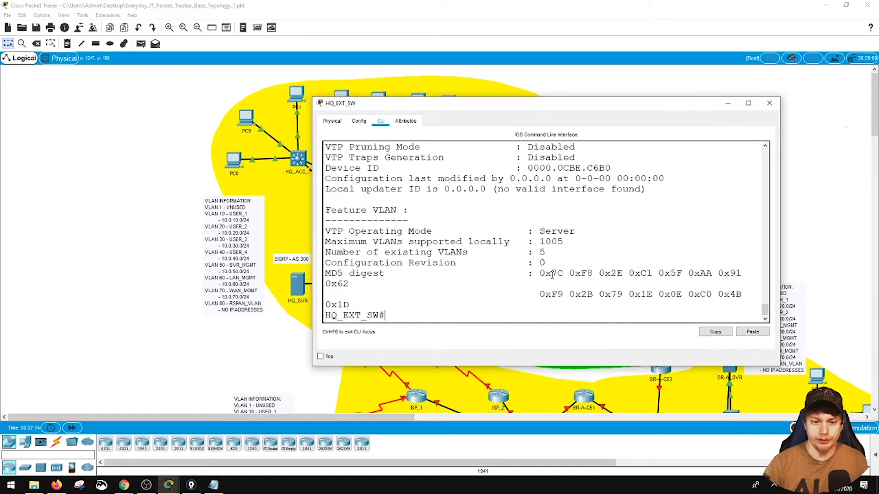
# - Set HQ_EXT_SW to VTP transparent mode in global configuration mode
pyautogui.write('config t')
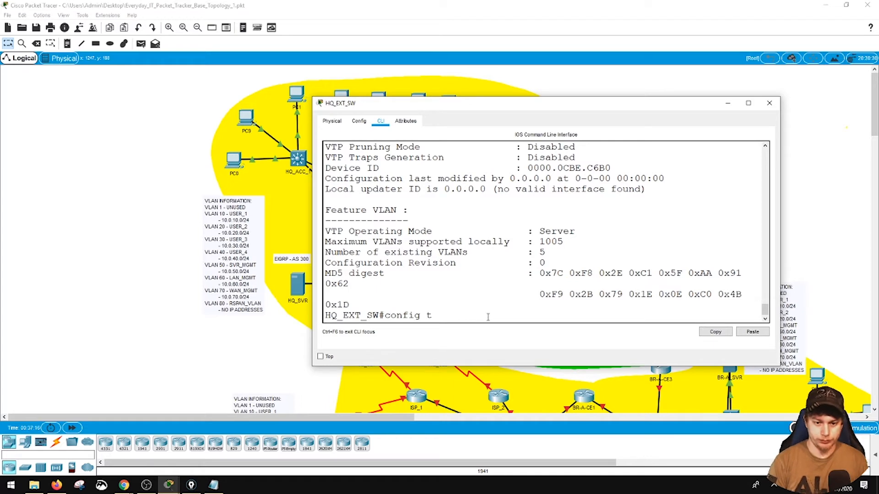
pyautogui.press('Return')
pyautogui.write('vtp mode trans')
pyautogui.press('Tab')
pyautogui.press('Return')
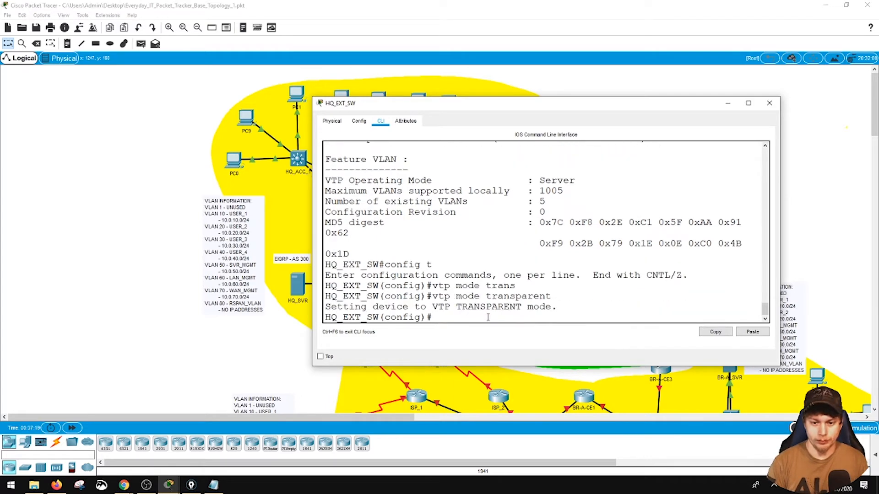
# - Exit configuration mode on HQ_EXT_SW, save its configuration with write, and close the console
pyautogui.write('end')
pyautogui.press('Return')
pyautogui.write('write')
pyautogui.press('Return')
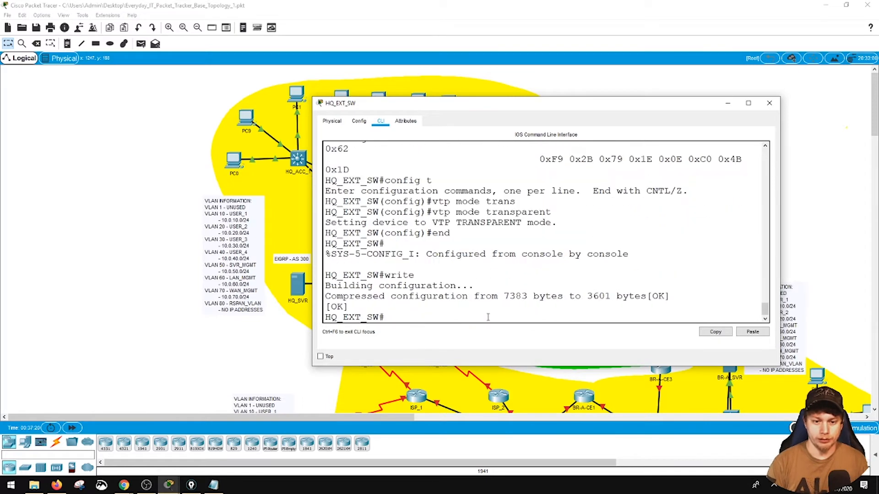
pyautogui.click(770, 103)
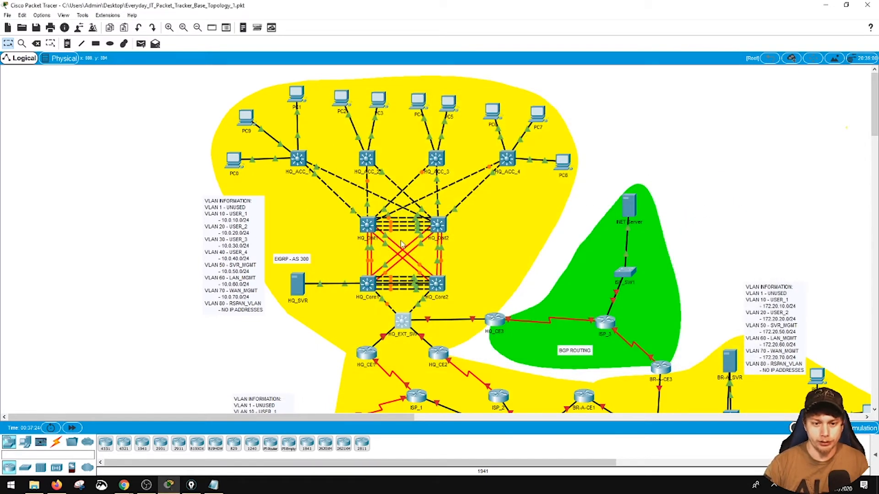
# - Set HQ_Dist1 to VTP client mode in global configuration mode and close its console
pyautogui.click(368, 225)
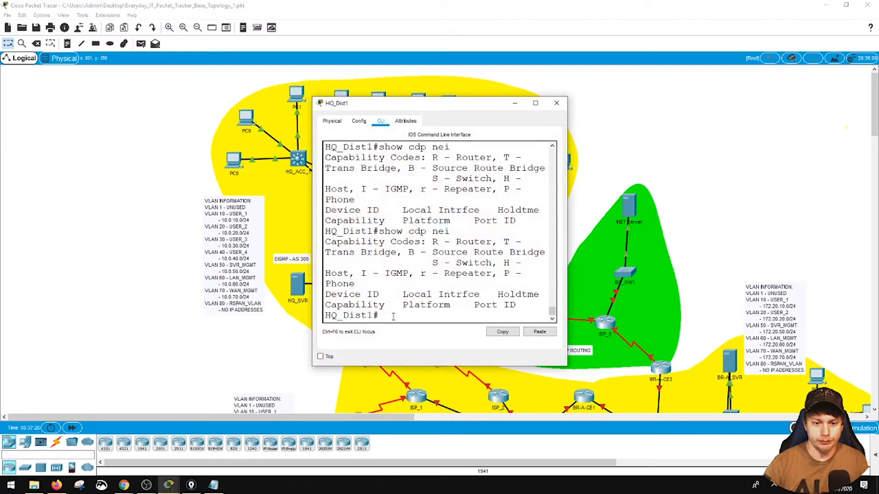
pyautogui.write('config t')
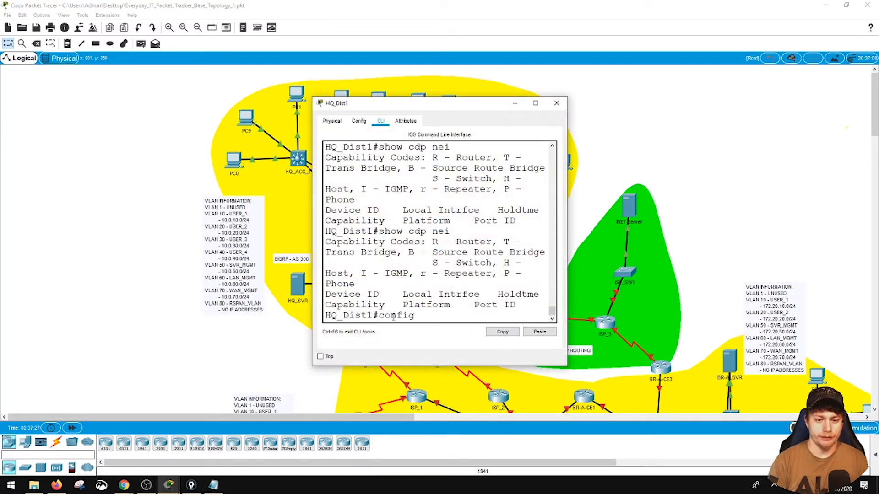
pyautogui.press('Return')
pyautogui.write('vtp mode client')
pyautogui.press('Return')
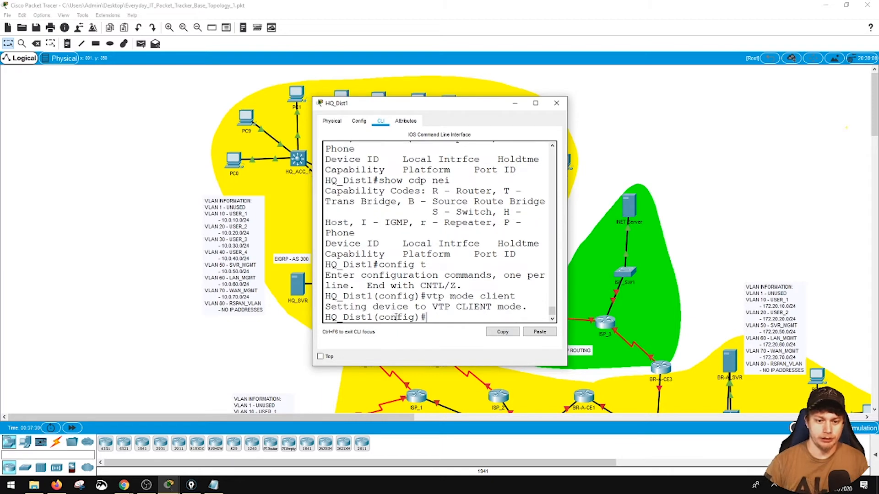
pyautogui.click(554, 104)
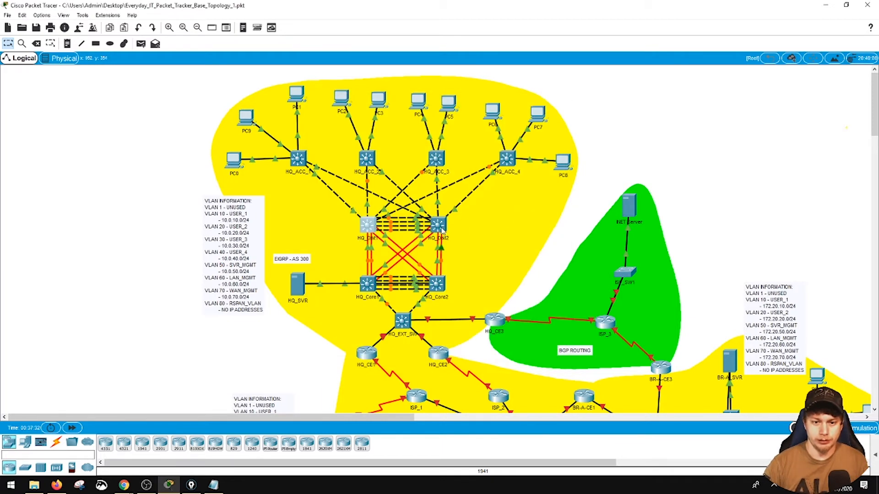
# - Set HQ_Dist2 to VTP client mode in global configuration mode and close its console
pyautogui.click(441, 226)
pyautogui.write('config t')
pyautogui.press('Return')
pyautogui.write('vtp mode client')
pyautogui.press('Return')
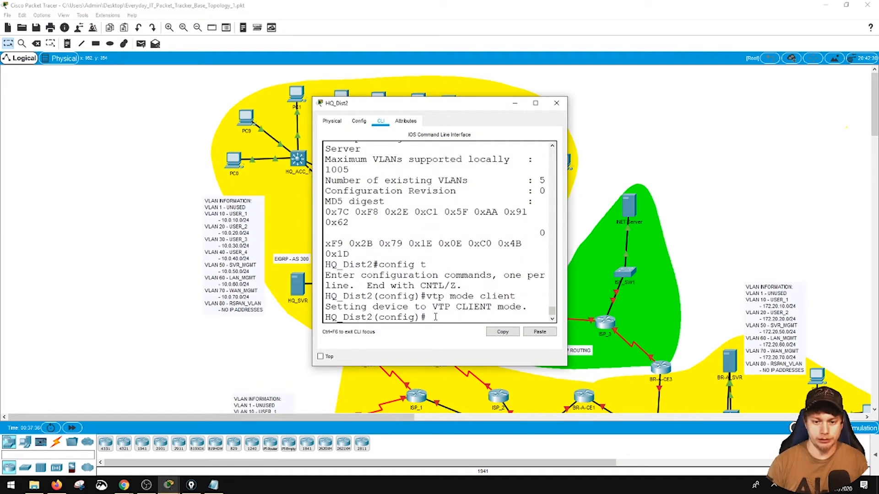
pyautogui.click(557, 103)
# - Set HQ_ACC_1 to VTP client mode from its open configuration mode and close the console
pyautogui.click(298, 158)
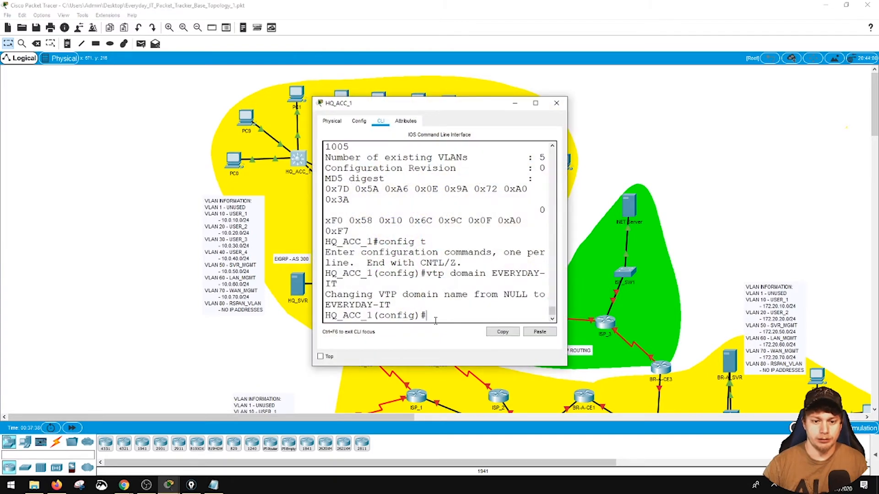
pyautogui.write('vtp mode client')
pyautogui.press('Return')
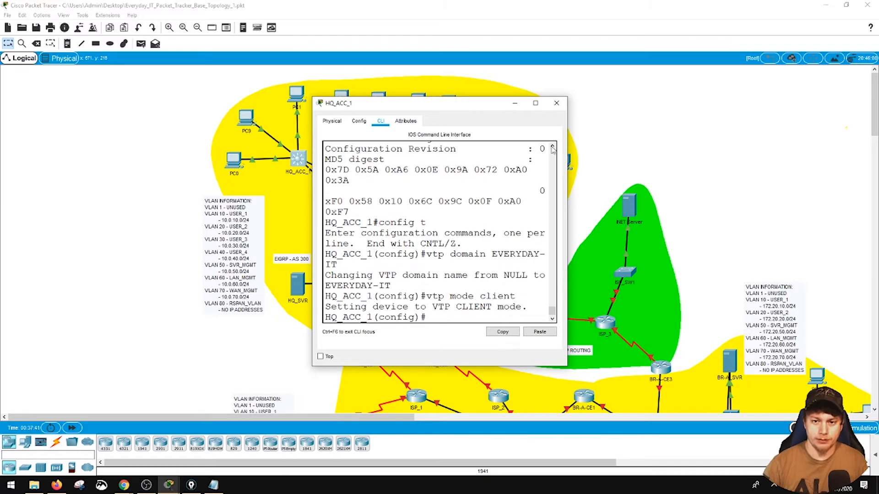
pyautogui.click(557, 103)
# - Set HQ_ACC_2 to VTP client mode from its open configuration mode and close the console
pyautogui.click(367, 161)
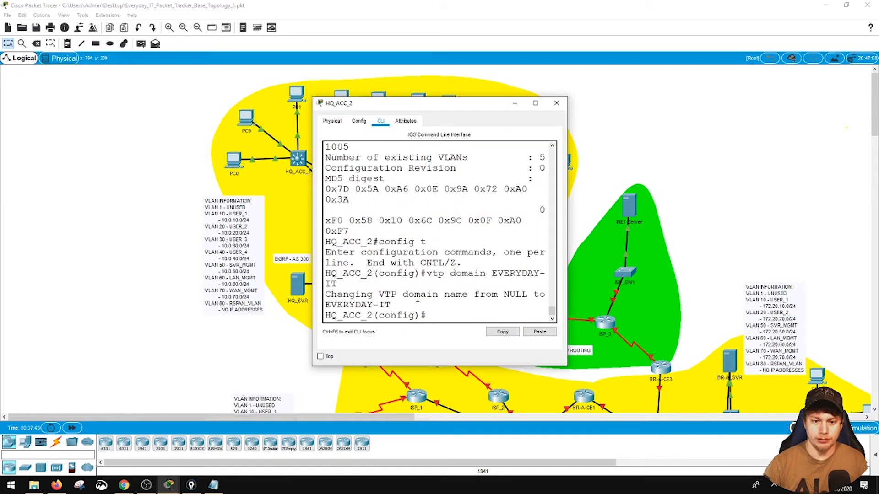
pyautogui.write('vtp mode client')
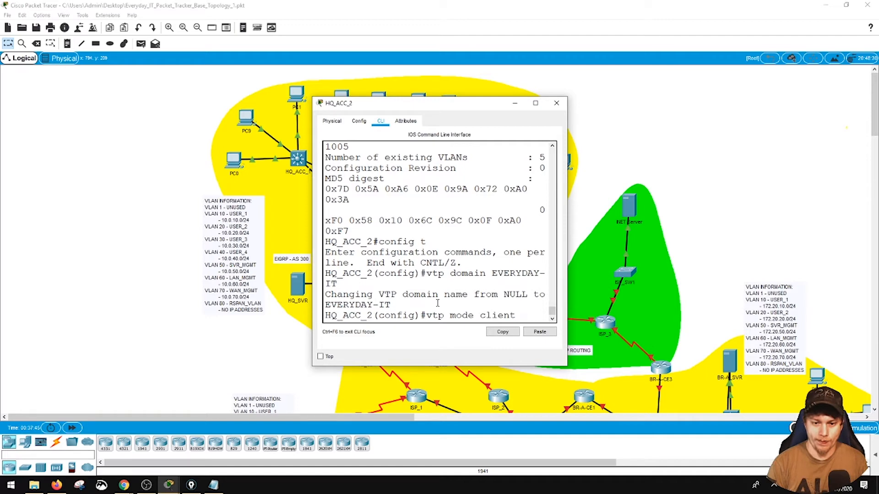
pyautogui.press('Return')
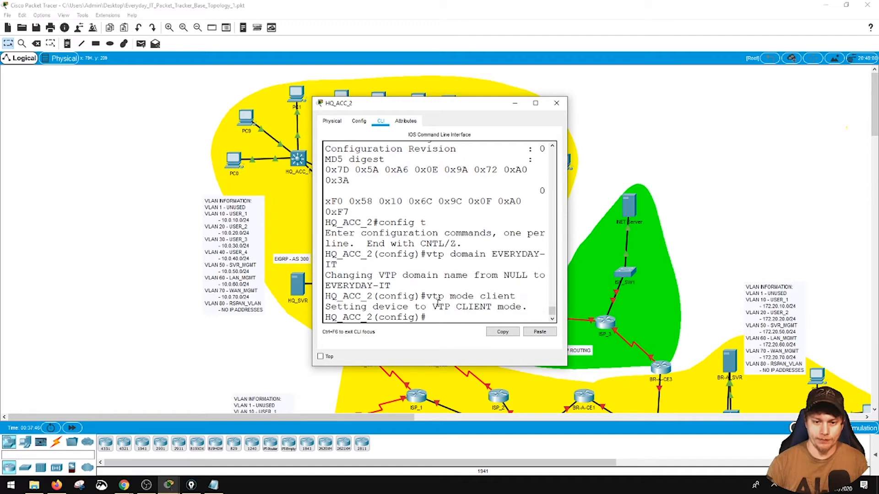
pyautogui.click(557, 103)
# - Set HQ_ACC_3 to VTP client mode from its open configuration mode and close the console
pyautogui.click(437, 161)
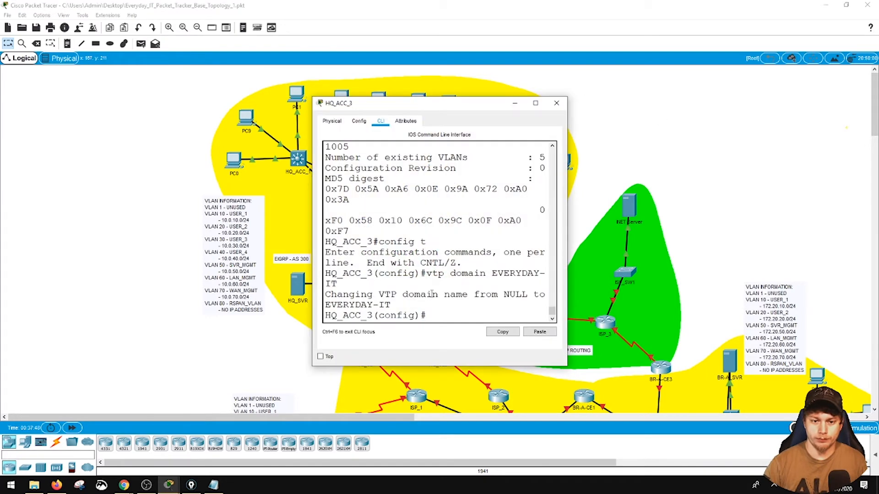
pyautogui.write('vtp mod')
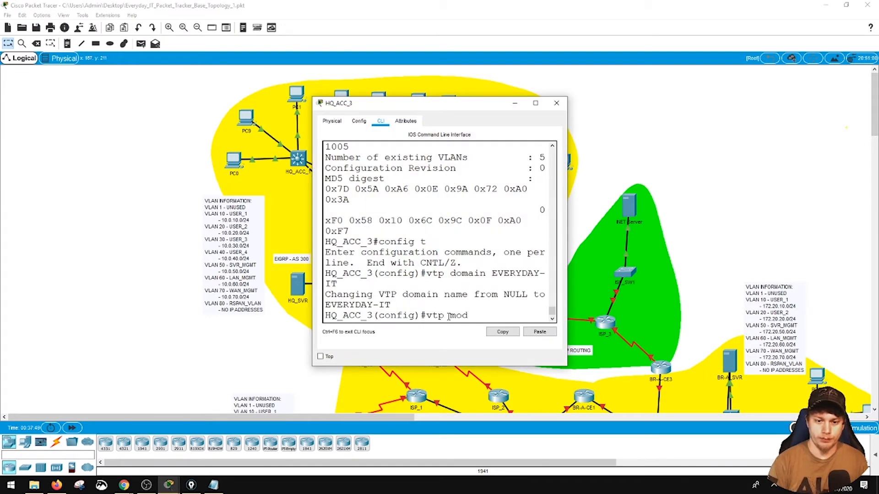
pyautogui.write('e client')
pyautogui.press('Return')
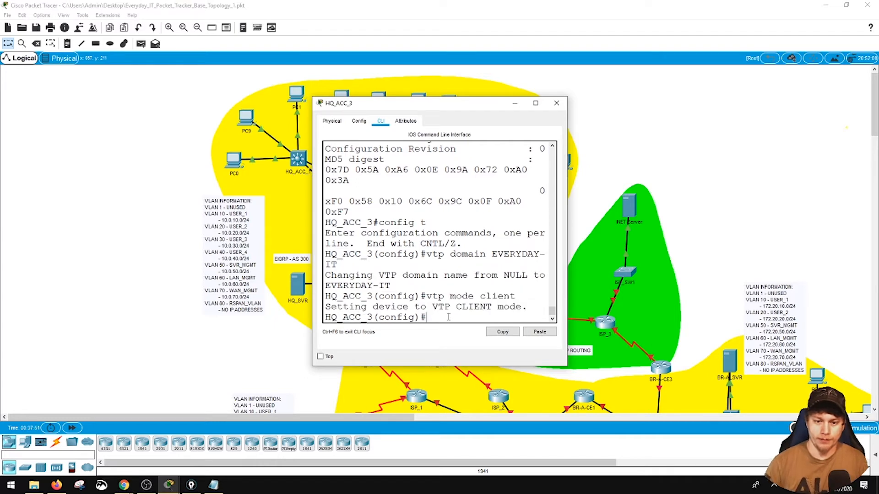
pyautogui.click(563, 105)
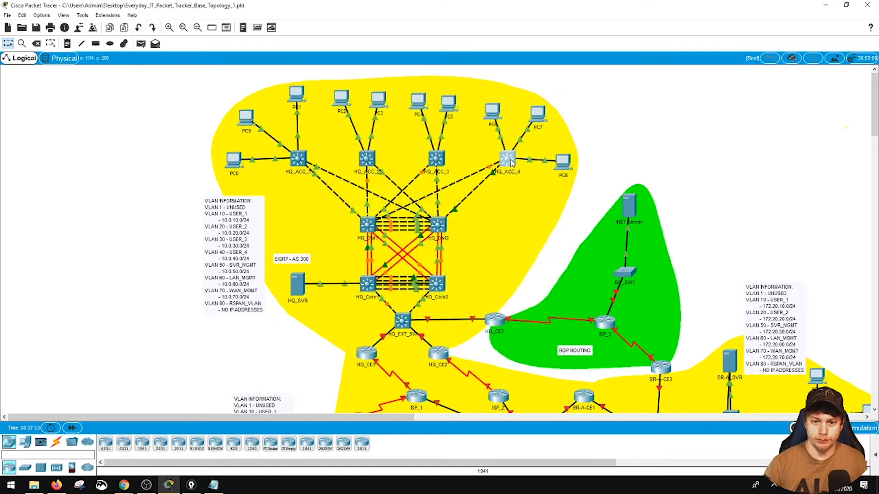
# - Open HQ_ACC_4's console and set the switch to VTP client mode in global configuration mode
pyautogui.click(508, 159)
pyautogui.write('vtp ')
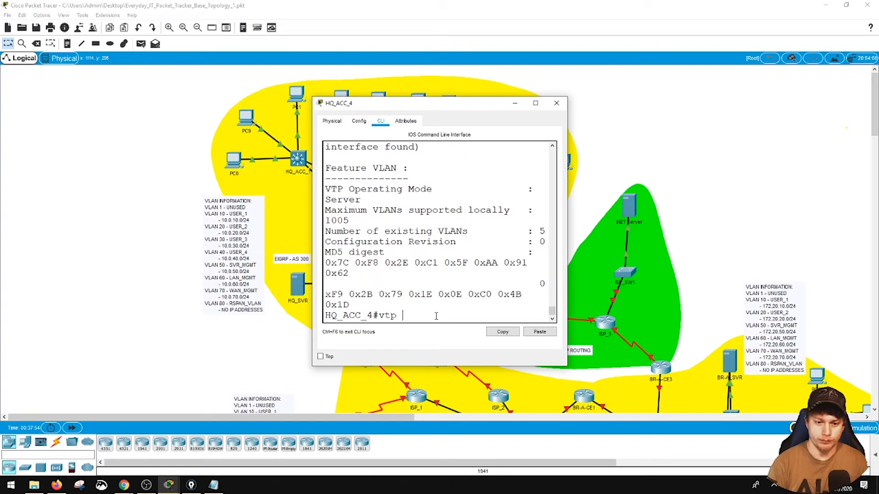
pyautogui.write('mode client')
pyautogui.press('Return')
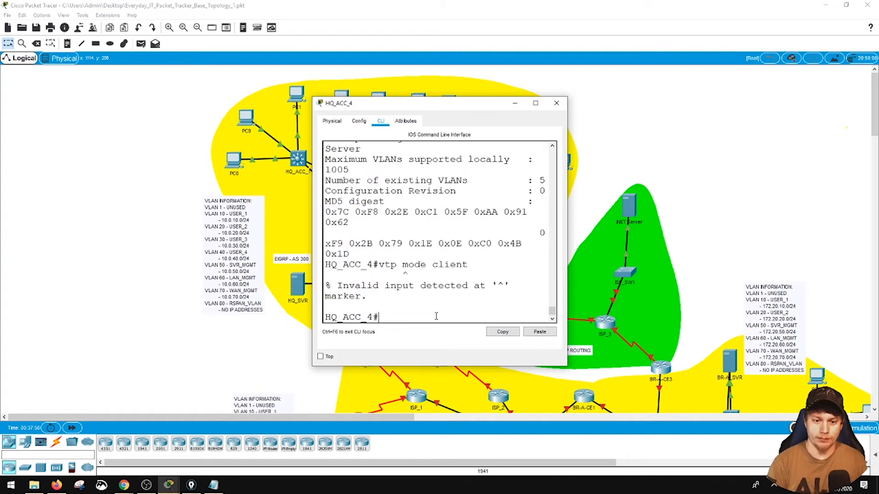
pyautogui.write('config t')
pyautogui.press('Return')
pyautogui.write('vtp mode client')
pyautogui.press('Return')
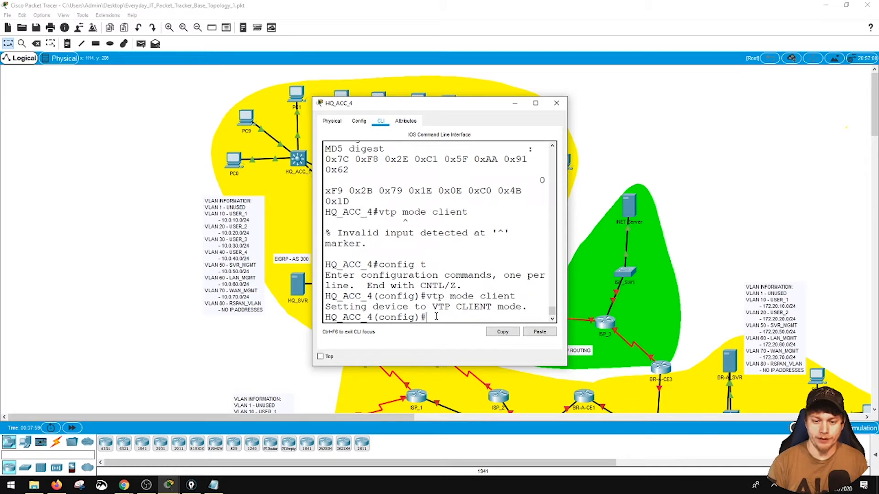
# - Exit configuration mode on HQ_ACC_4, save its configuration with write, and close the console
pyautogui.write('end')
pyautogui.press('Return')
pyautogui.write('write')
pyautogui.press('Return')
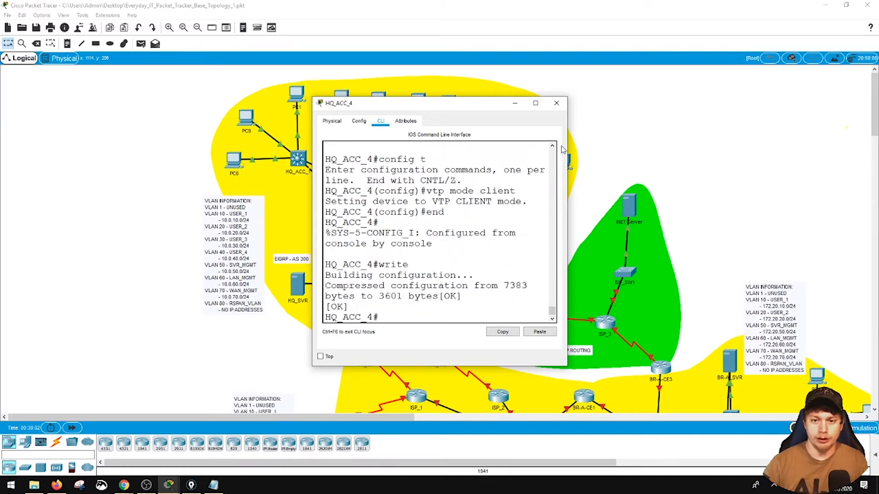
pyautogui.click(556, 103)
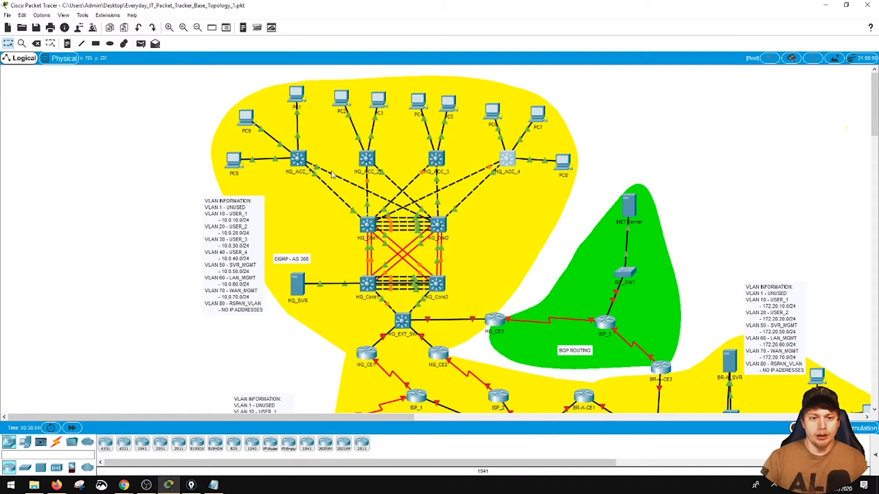
pyautogui.click(533, 218)
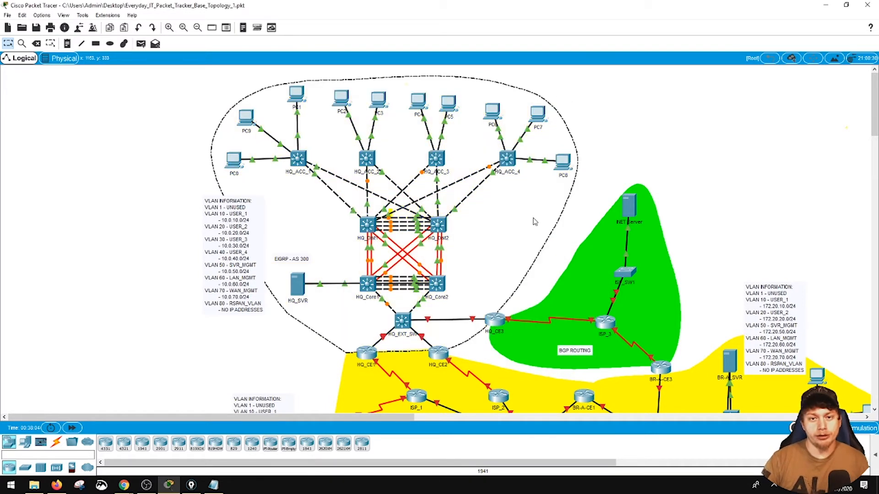
pyautogui.click(658, 180)
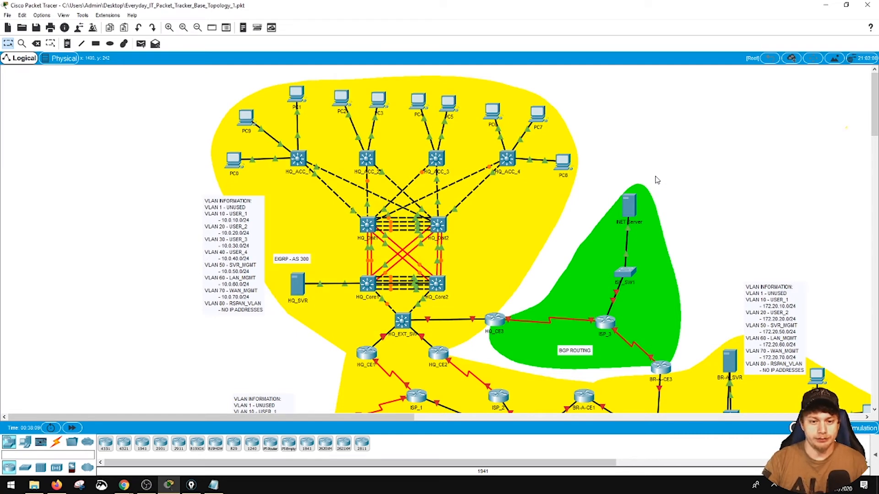
# - Widen HQ_ACC_1's console and try to display the VLAN 1 spanning tree from configuration mode
pyautogui.click(300, 159)
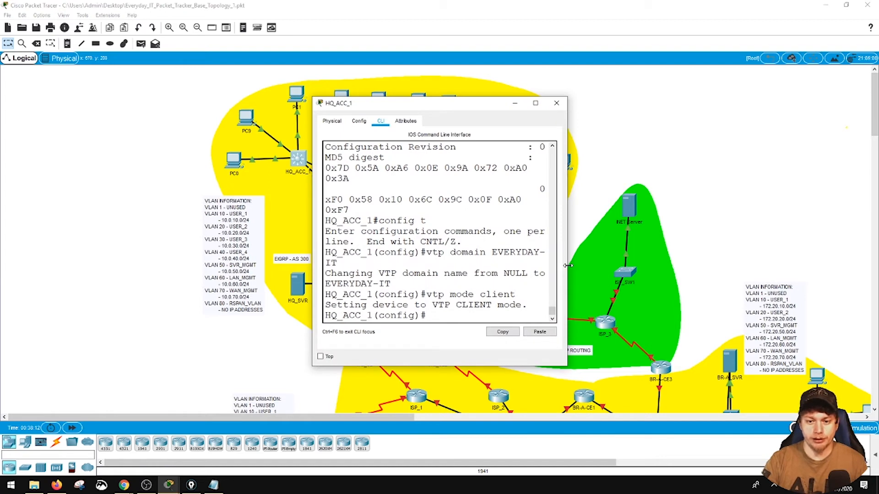
pyautogui.moveTo(568, 270); pyautogui.dragTo(739, 271)
pyautogui.write('show ')
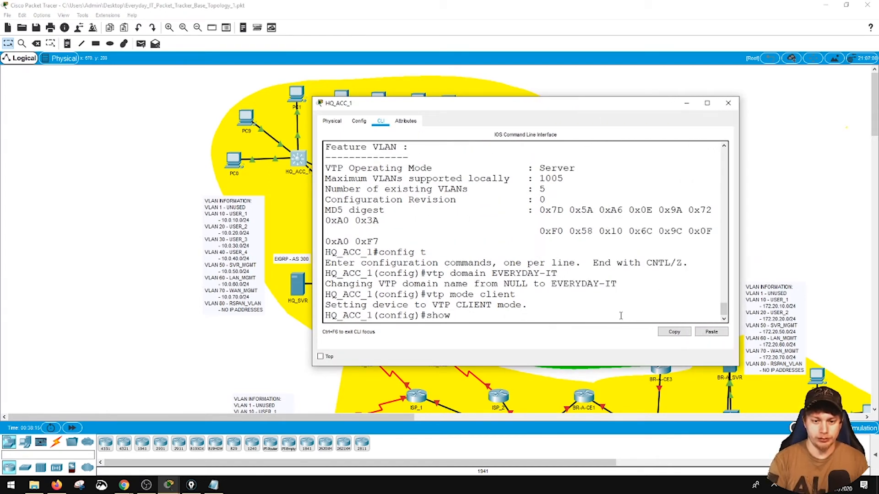
pyautogui.write('span vlan 1')
pyautogui.press('Return')
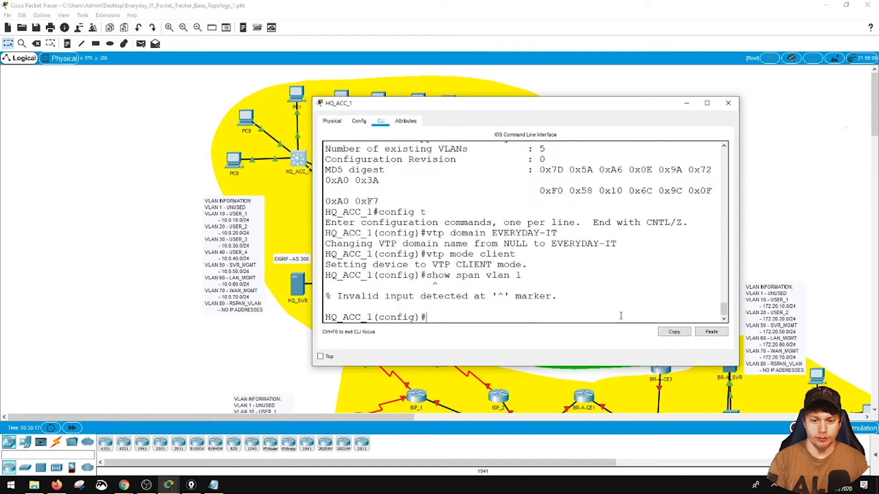
# - Exit configuration mode on HQ_ACC_1, display the VLAN 1 spanning tree to check the root bridge, and close the console
pyautogui.write('show')
pyautogui.press('BackSpace')
pyautogui.press('BackSpace')
pyautogui.press('BackSpace')
pyautogui.press('BackSpace')
pyautogui.write('end')
pyautogui.press('Return')
pyautogui.write('show span vlan 1')
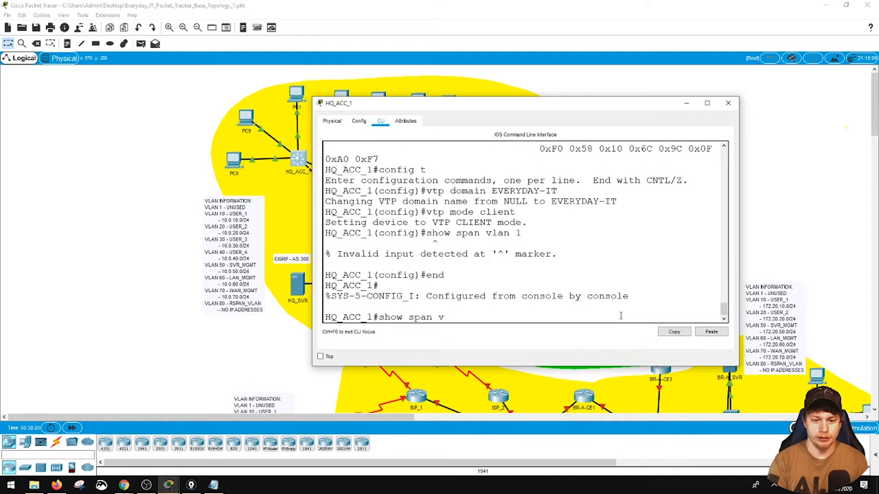
pyautogui.press('Return')
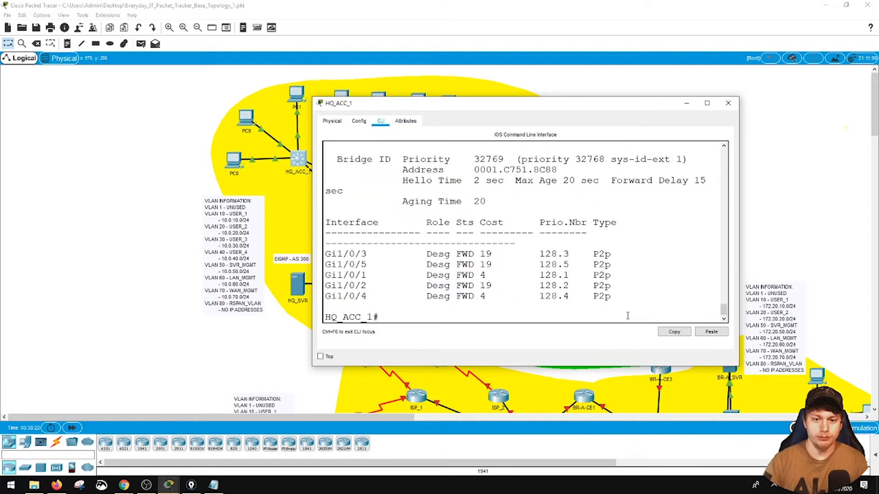
pyautogui.scroll(2, 621, 316)
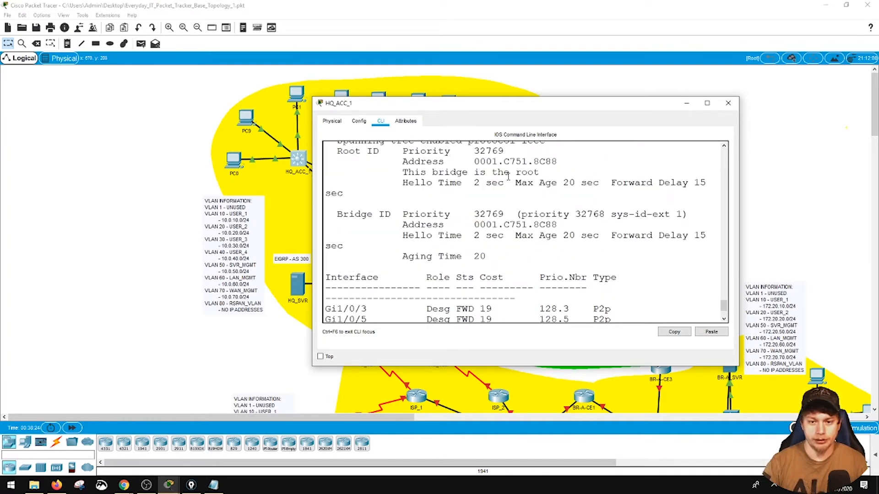
pyautogui.click(728, 103)
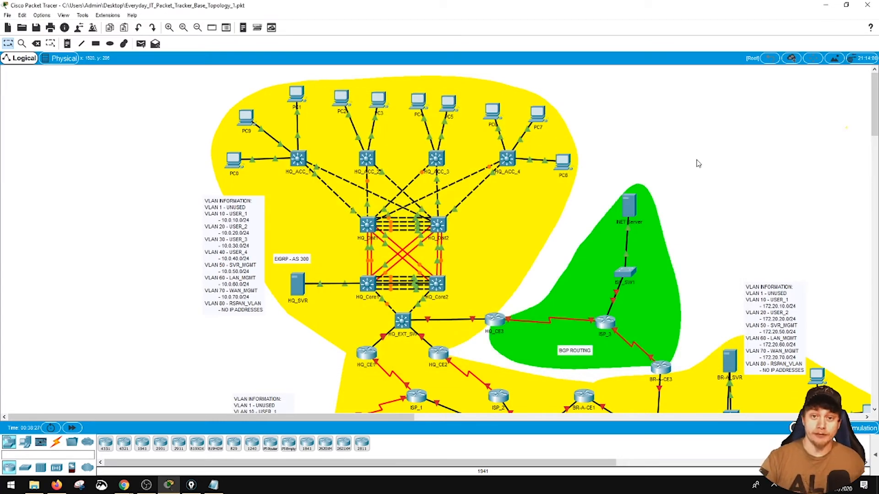
# - Open HQ_Core1's console, enter global configuration mode and begin a spanning-tree command
pyautogui.click(368, 284)
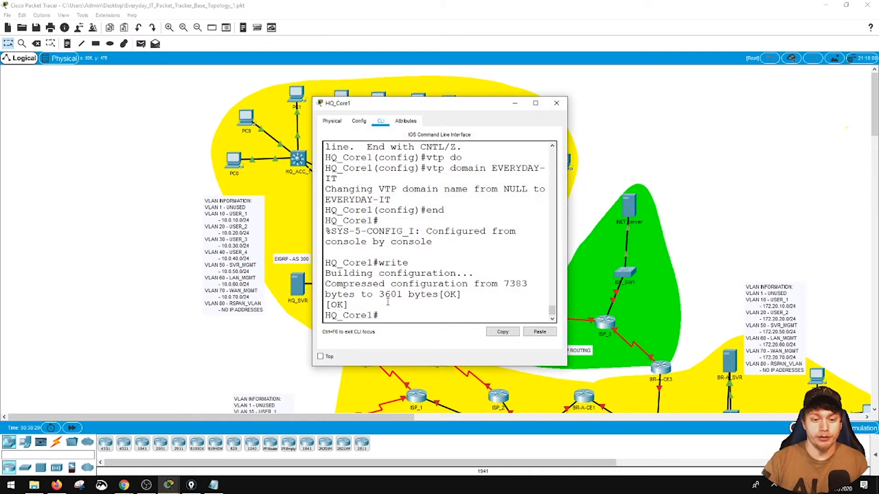
pyautogui.write('config t')
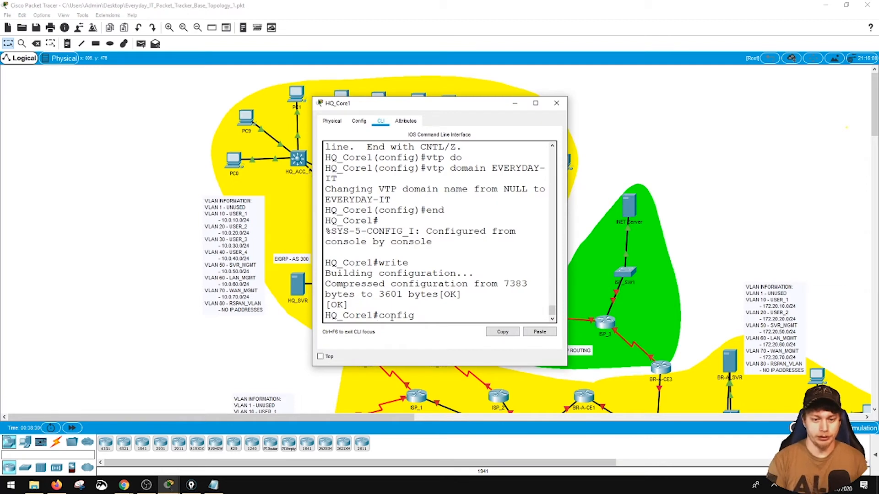
pyautogui.press('Return')
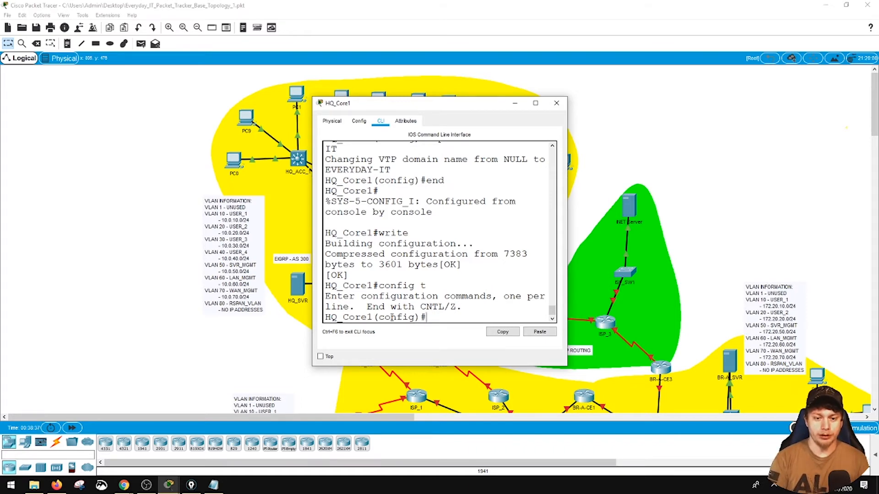
pyautogui.write('span')
pyautogui.press('Tab')
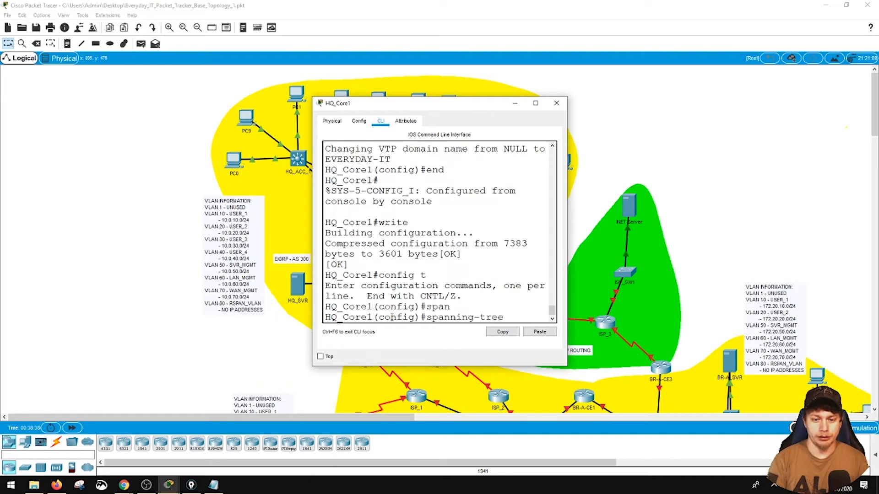
pyautogui.write('vlan')
pyautogui.press('BackSpace')
pyautogui.press('BackSpace')
pyautogui.press('BackSpace')
pyautogui.write('root pri')
pyautogui.press('Tab')
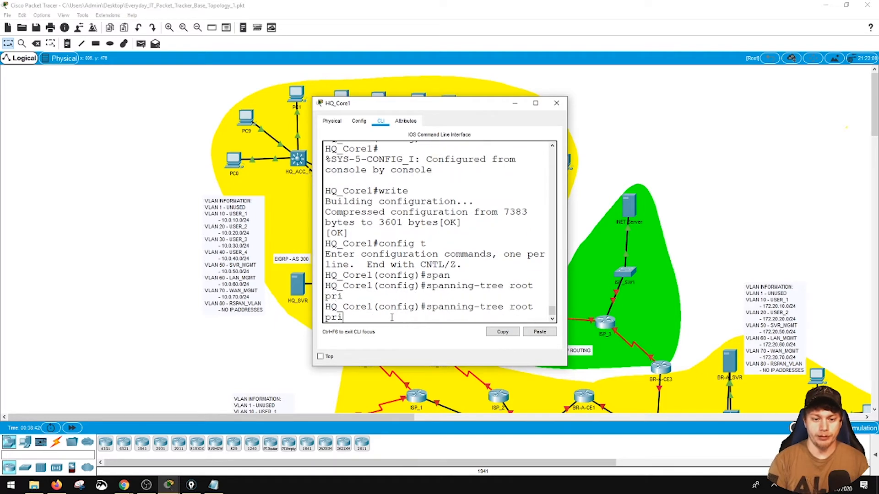
pyautogui.press('BackSpace')
pyautogui.press('BackSpace')
pyautogui.press('BackSpace')
pyautogui.press('BackSpace')
pyautogui.press('BackSpace')
pyautogui.press('BackSpace')
pyautogui.press('BackSpace')
pyautogui.press('BackSpace')
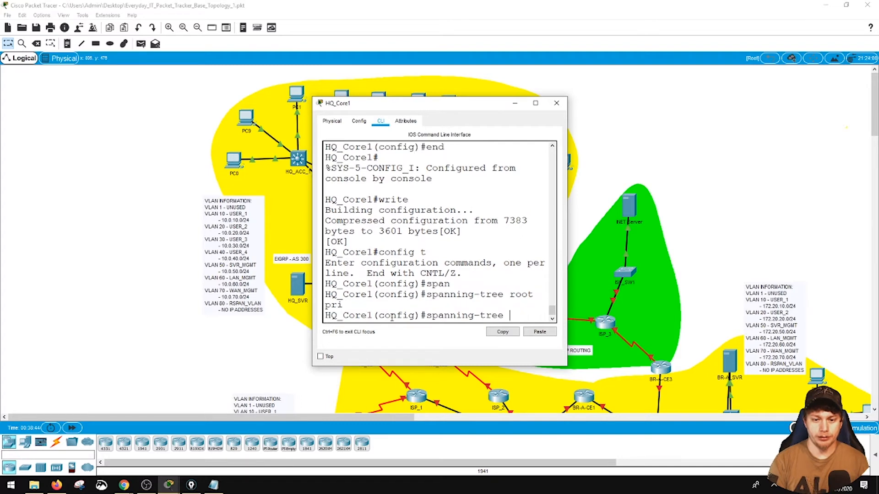
# - Check the spanning-tree command options and set HQ_Core1 as primary root bridge for VLAN 1
pyautogui.write('?')
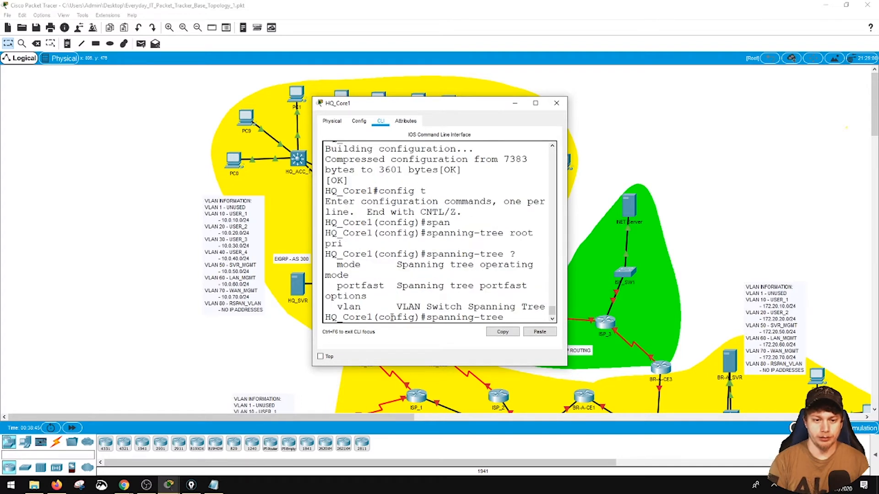
pyautogui.write('m')
pyautogui.press('BackSpace')
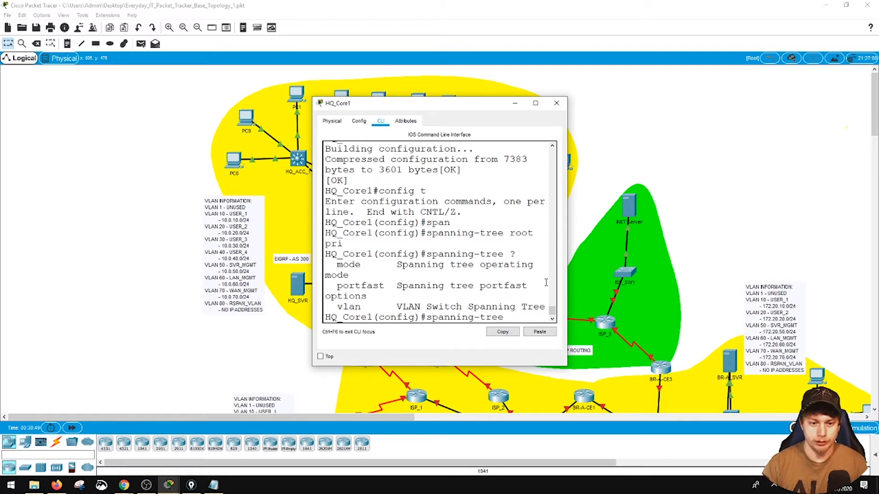
pyautogui.moveTo(568, 276); pyautogui.dragTo(755, 277)
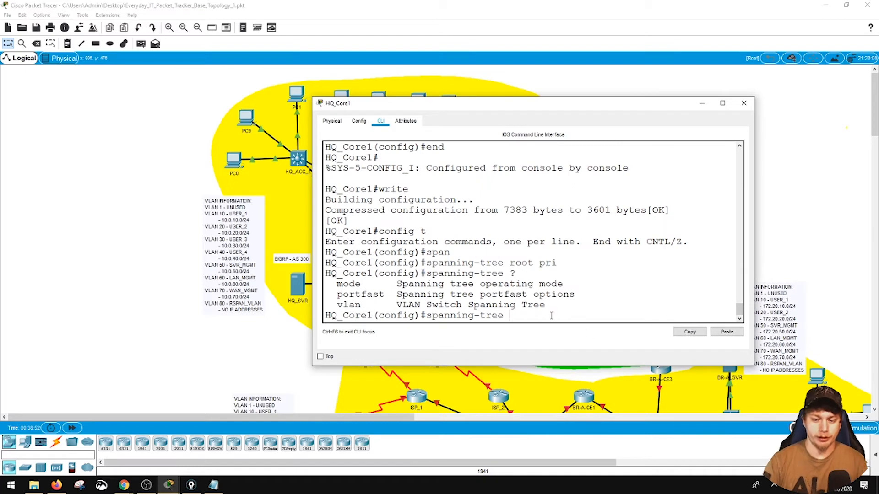
pyautogui.write('vlan 1 ?root prim')
pyautogui.press('Return')
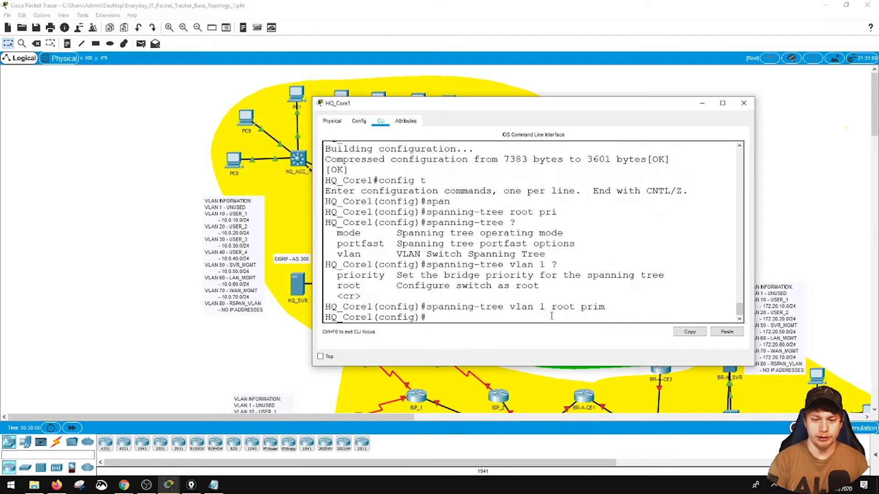
# - Exit configuration mode on HQ_Core1 and save its configuration with write
pyautogui.write('end')
pyautogui.press('Return')
pyautogui.write('write')
pyautogui.press('Return')
# - Display the VLAN 1 spanning tree on HQ_Core1, review the root ID section, and close the console
pyautogui.write('show span vlan 1')
pyautogui.press('Return')
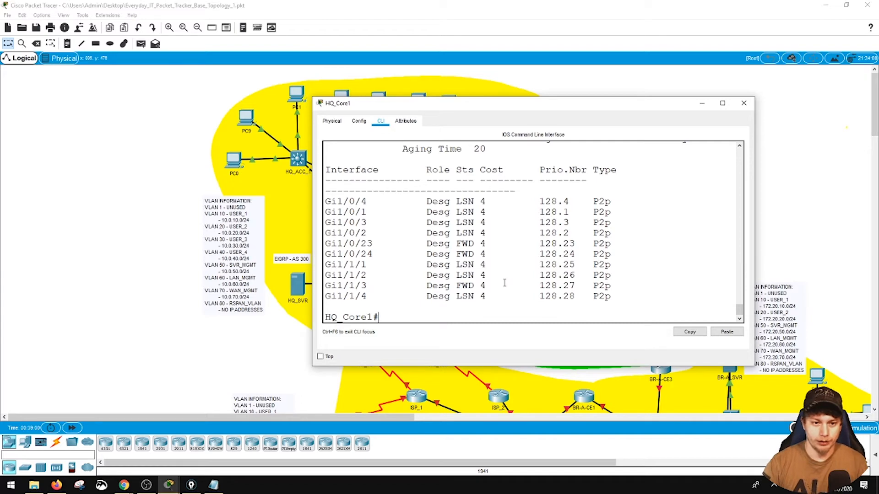
pyautogui.scroll(3, 480, 245)
pyautogui.scroll(1, 476, 242)
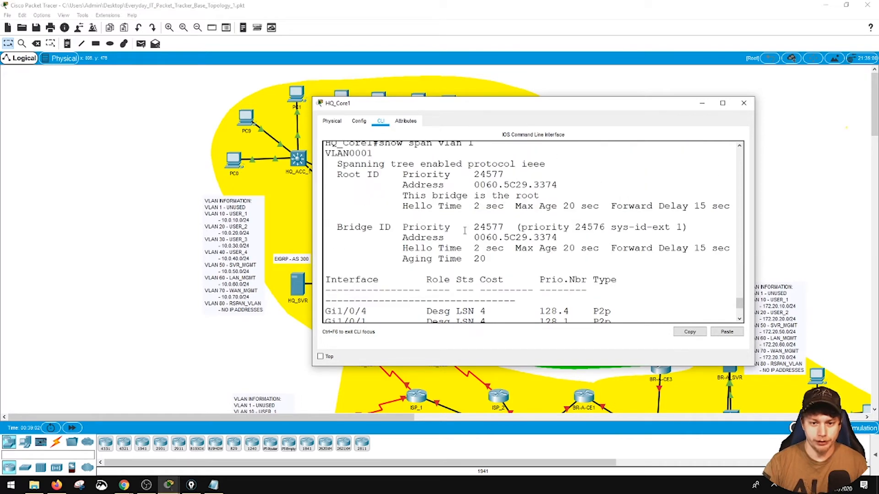
pyautogui.click(743, 103)
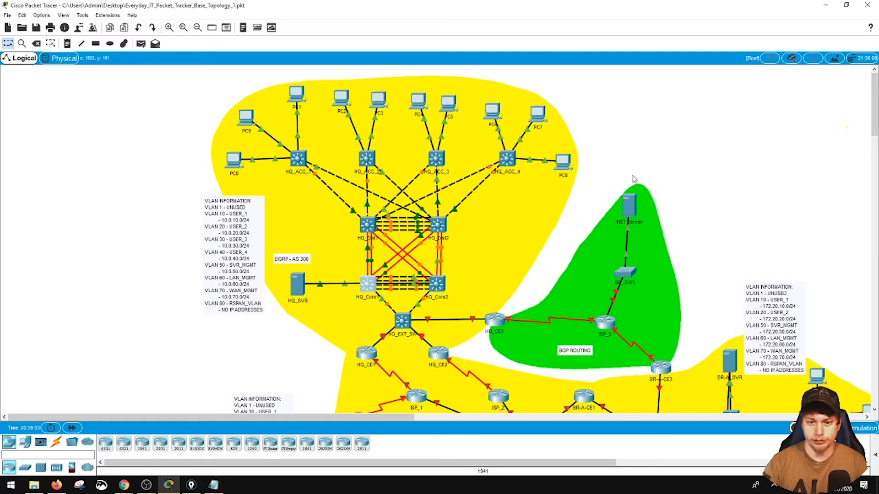
# - Open HQ_Core2's console and set the switch as secondary root bridge for VLAN 1 in global configuration mode
pyautogui.click(437, 285)
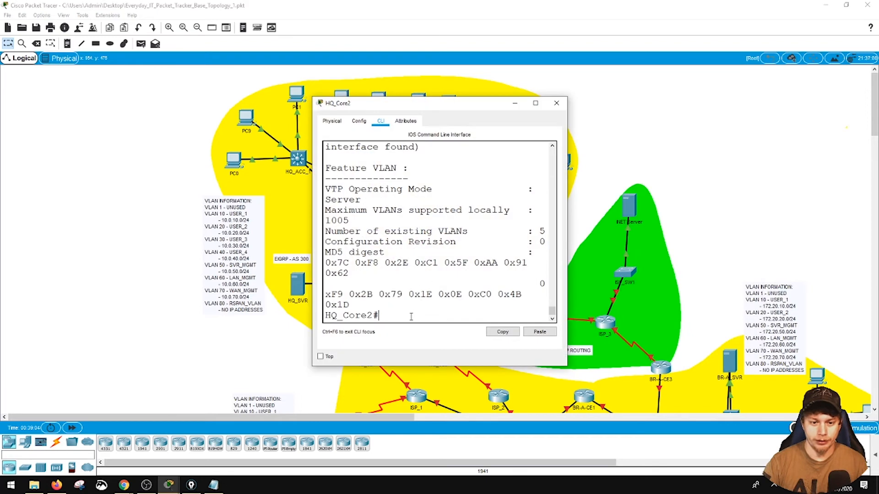
pyautogui.write('config t')
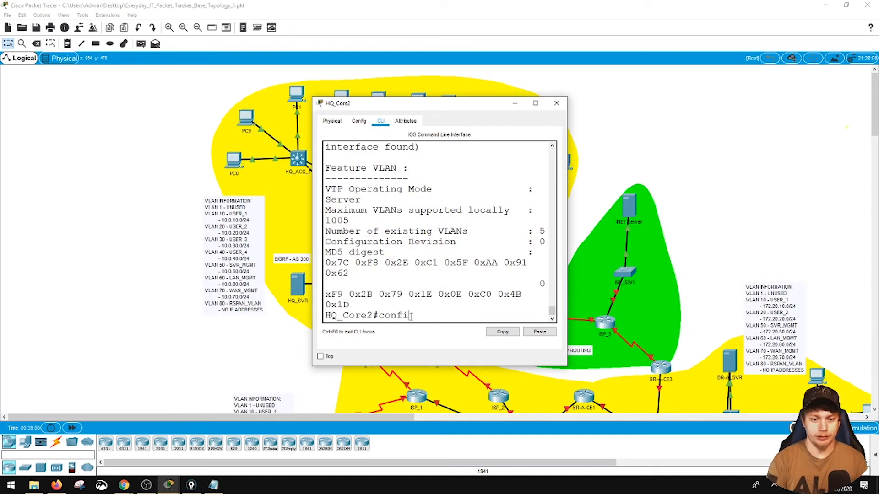
pyautogui.press('Return')
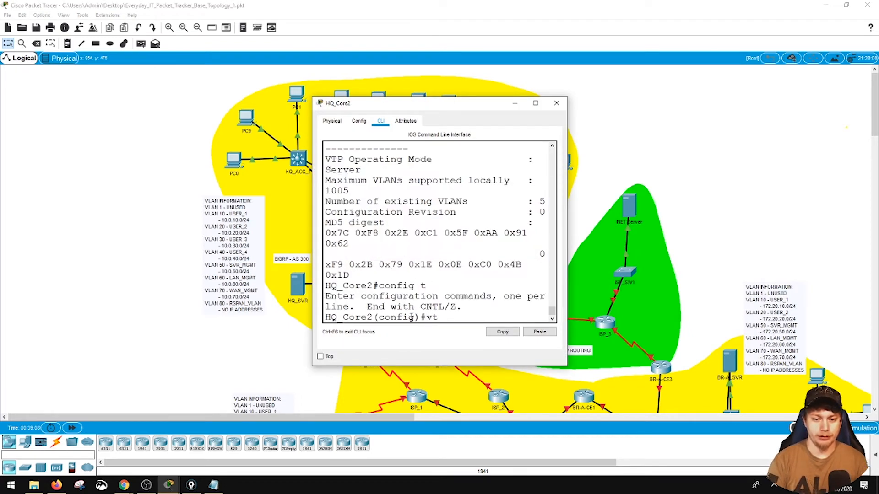
pyautogui.write('span vlan')
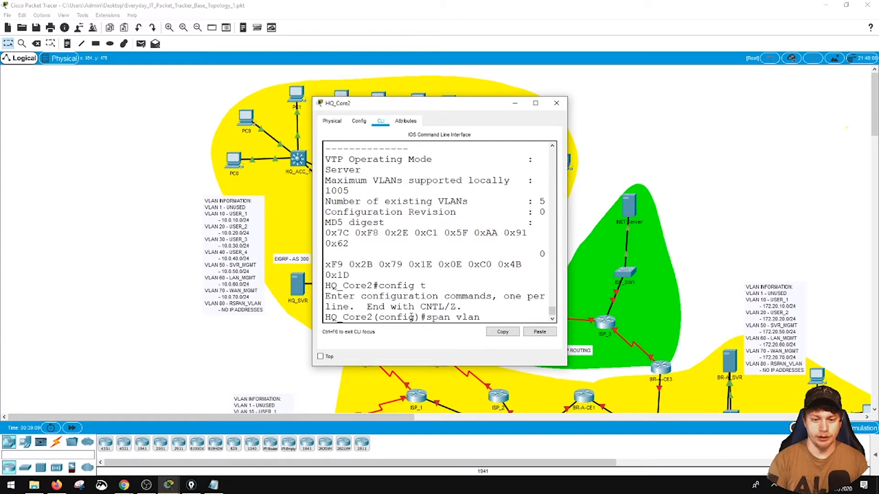
pyautogui.write(' 1 root sec')
pyautogui.press('Tab')
pyautogui.press('Return')
# - Exit configuration mode on HQ_Core2, save its configuration with write, and close the console
pyautogui.write('end')
pyautogui.press('Return')
pyautogui.write('write')
pyautogui.press('Return')
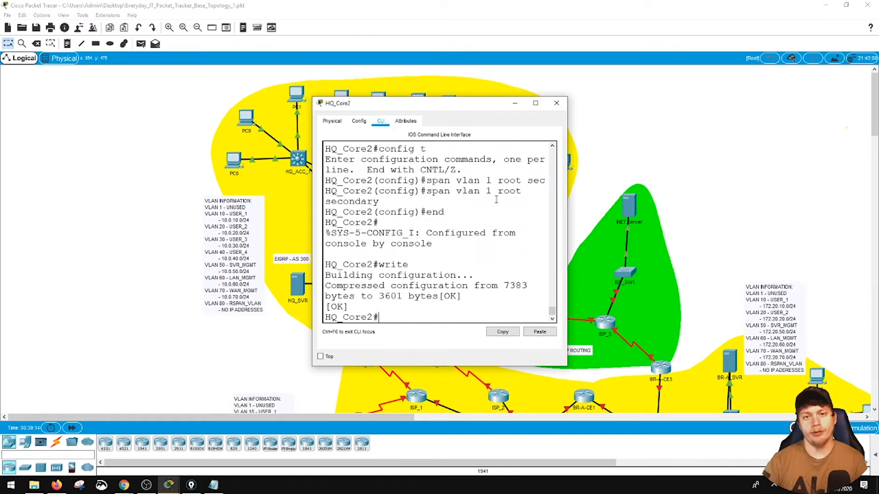
pyautogui.click(556, 103)
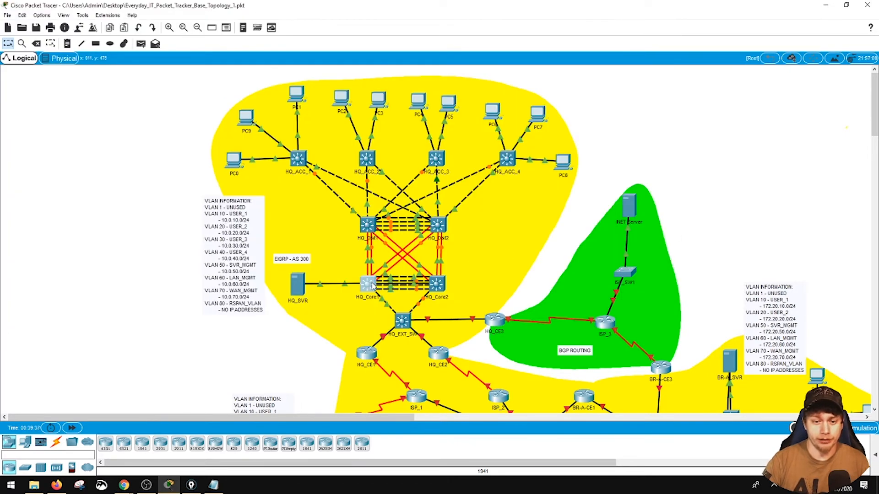
# - Open HQ_Core1's console and create VLAN 10 named USER_1 in global configuration mode
pyautogui.click(372, 285)
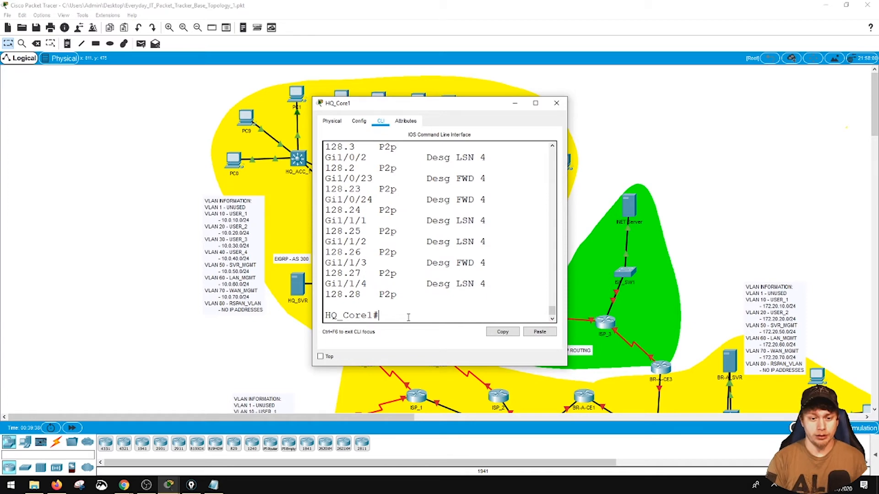
pyautogui.write('config t')
pyautogui.press('Return')
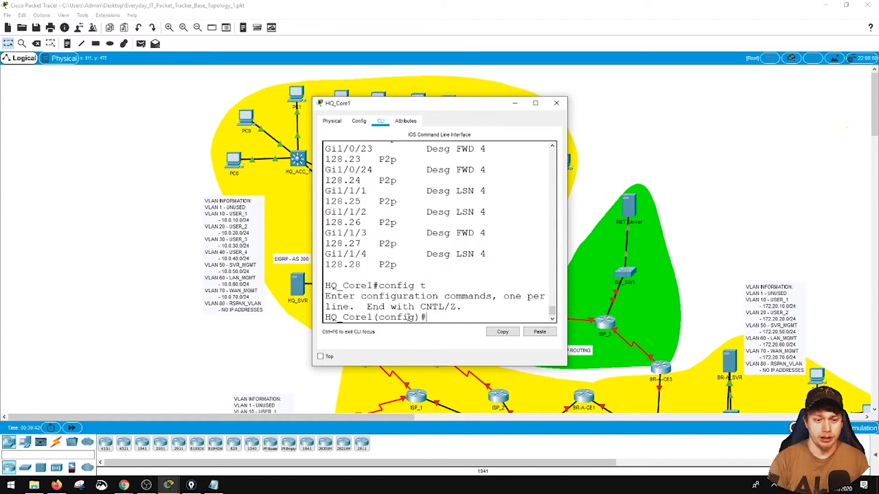
pyautogui.write('vlan 10')
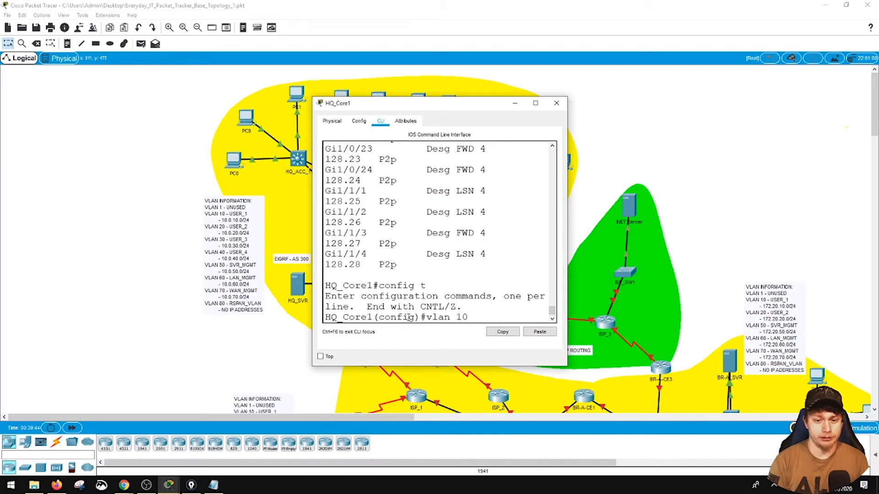
pyautogui.press('Return')
pyautogui.write('name USER_1')
pyautogui.press('Return')
# - Exit configuration mode on HQ_Core1, save its configuration with write, and close the console
pyautogui.write('end')
pyautogui.press('Return')
pyautogui.write('write')
pyautogui.press('Return')
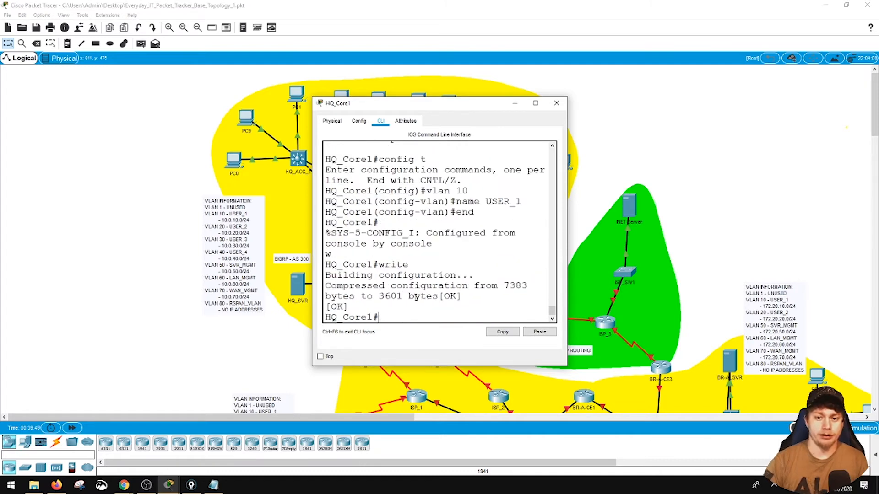
pyautogui.click(556, 103)
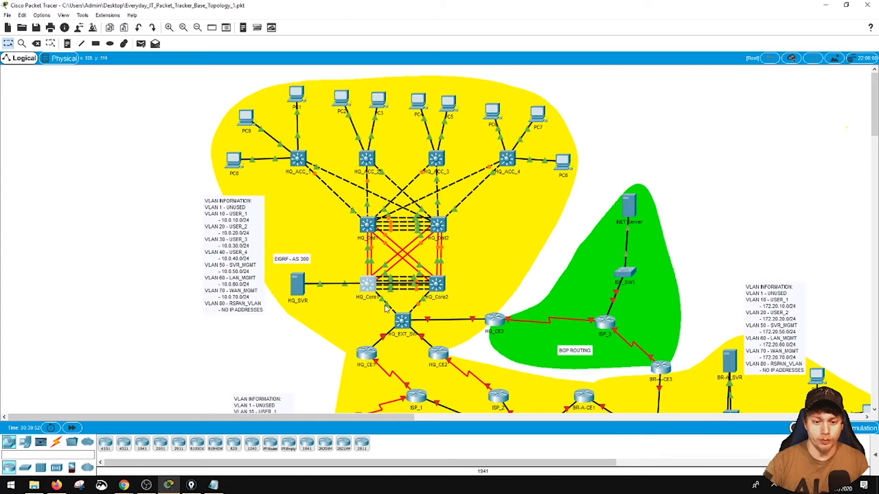
# - Open HQ_EXT_SW's console, display its VTP status, and widen the console to read the output
pyautogui.click(401, 323)
pyautogui.write('show')
pyautogui.write(' vlna')
pyautogui.press('BackSpace')
pyautogui.press('BackSpace')
pyautogui.press('BackSpace')
pyautogui.press('BackSpace')
pyautogui.press('BackSpace')
pyautogui.write('vtp status')
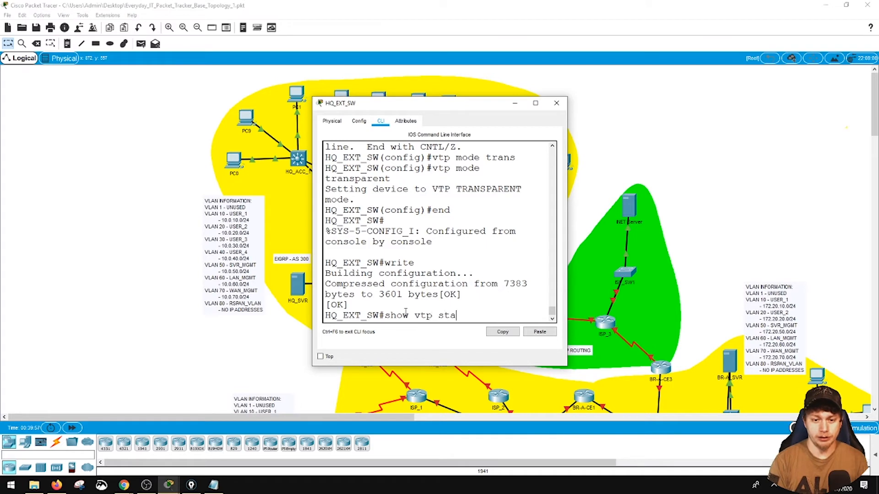
pyautogui.press('Return')
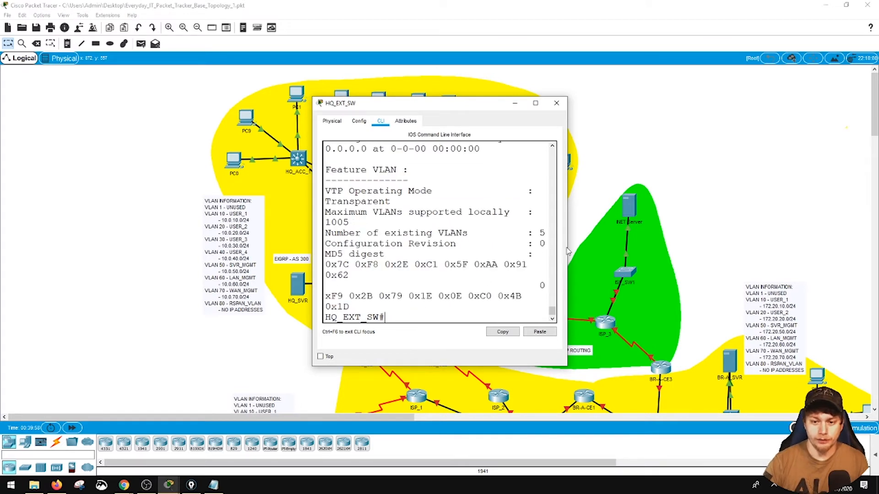
pyautogui.moveTo(567, 250); pyautogui.dragTo(769, 250)
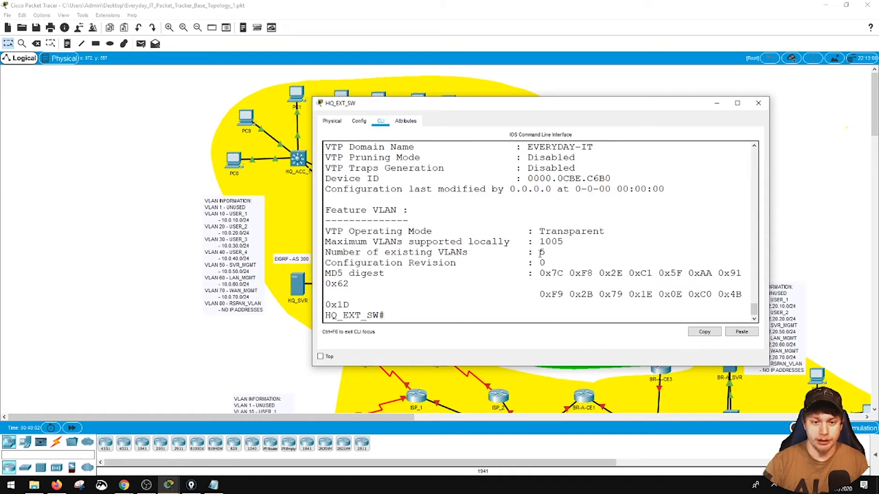
# - Display the brief VLAN list on HQ_EXT_SW, widen the console to check it for VLAN 10, and close the console
pyautogui.write('show vlan b')
pyautogui.press('Return')
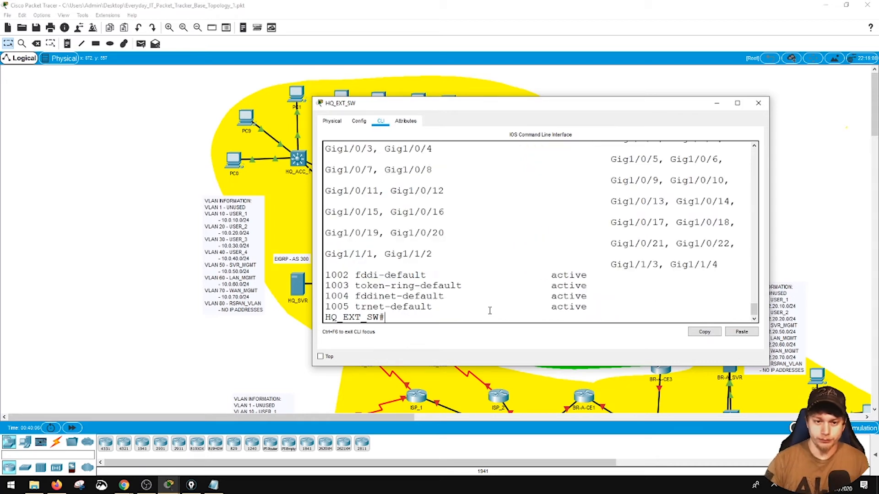
pyautogui.scroll(3, 445, 260)
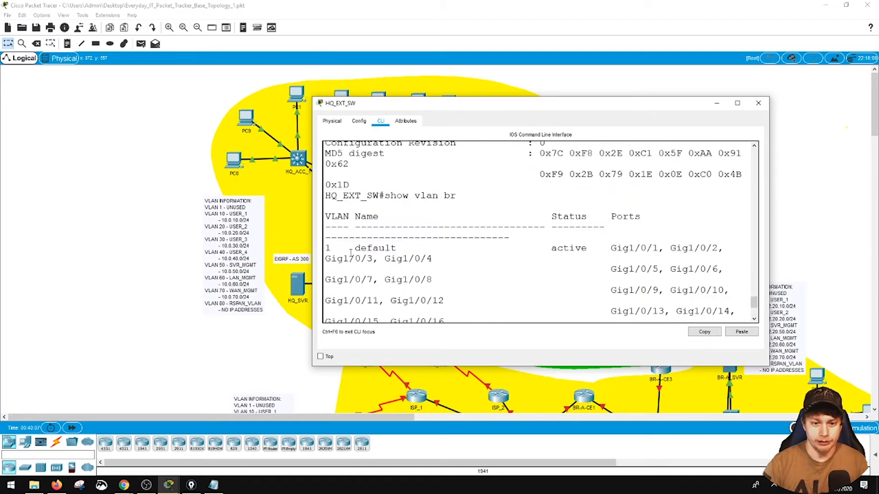
pyautogui.moveTo(771, 223); pyautogui.dragTo(864, 224)
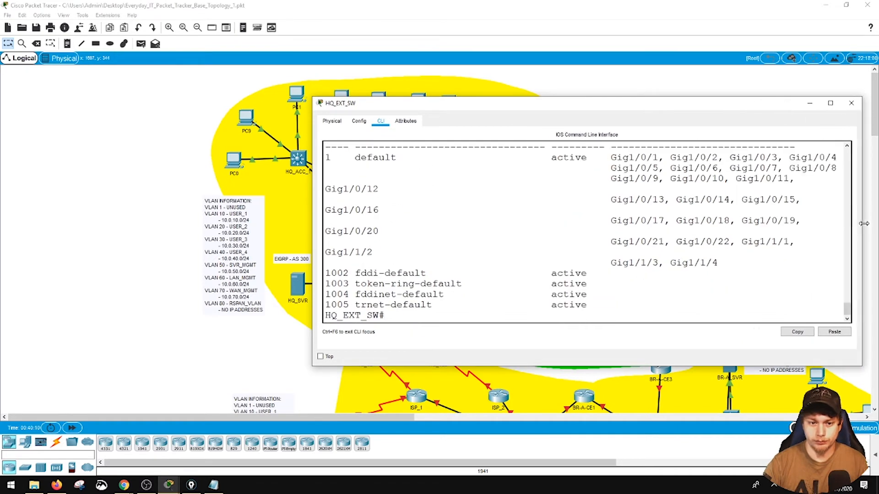
pyautogui.moveTo(311, 245); pyautogui.dragTo(226, 247)
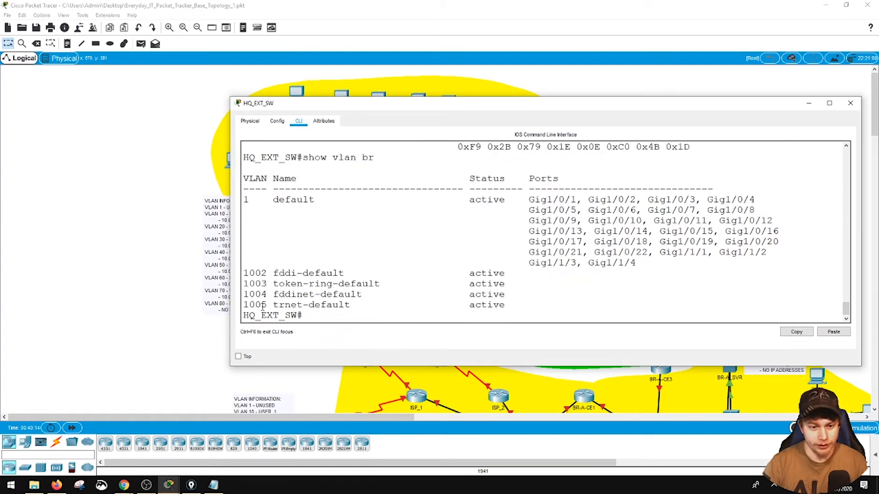
pyautogui.click(850, 103)
# - Open HQ_Core1's console, widen the window, and display its VTP status
pyautogui.click(403, 317)
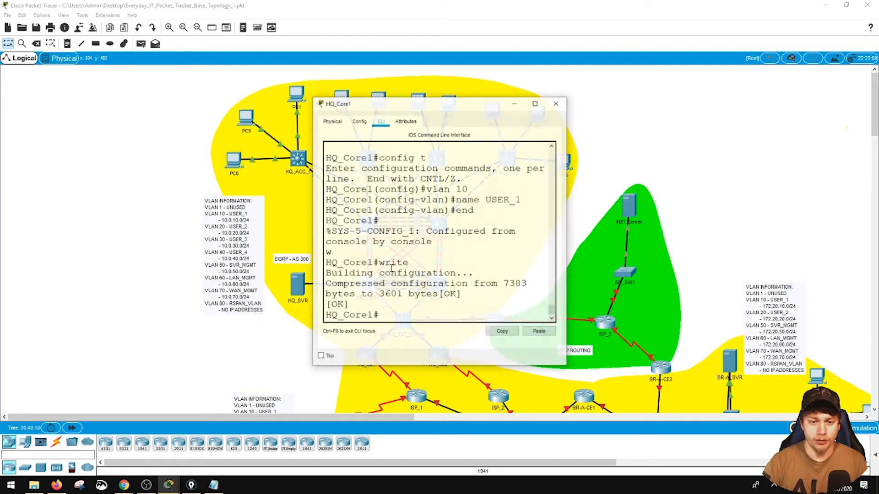
pyautogui.moveTo(313, 247); pyautogui.dragTo(91, 247)
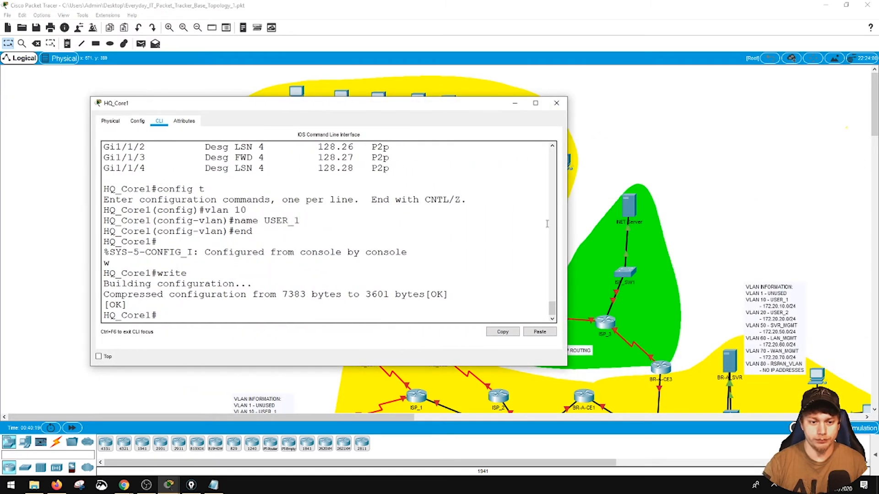
pyautogui.moveTo(567, 225); pyautogui.dragTo(816, 225)
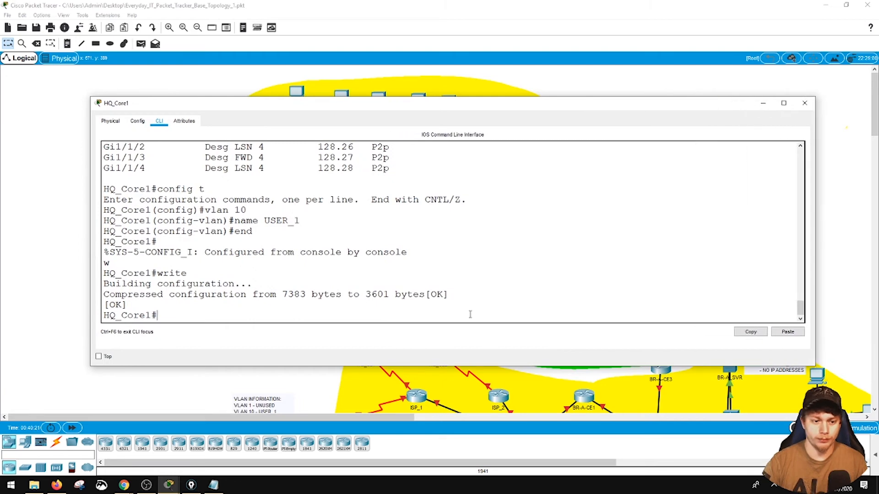
pyautogui.write('vtp')
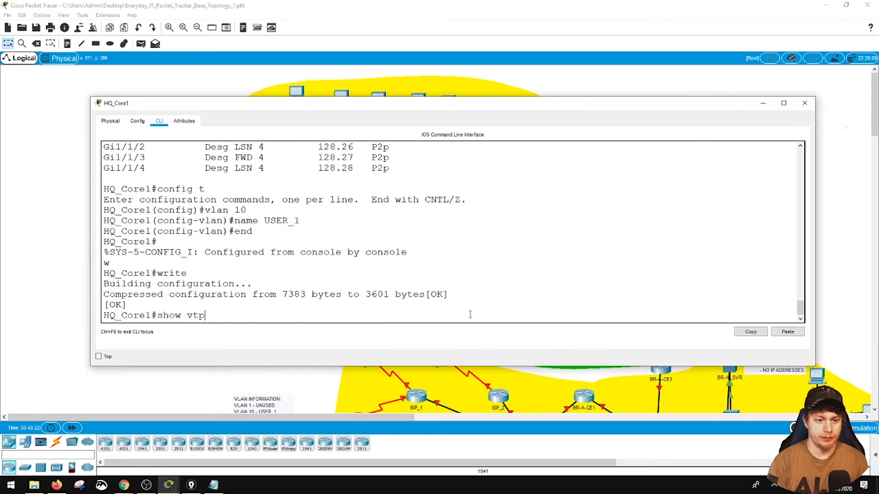
pyautogui.write(' status')
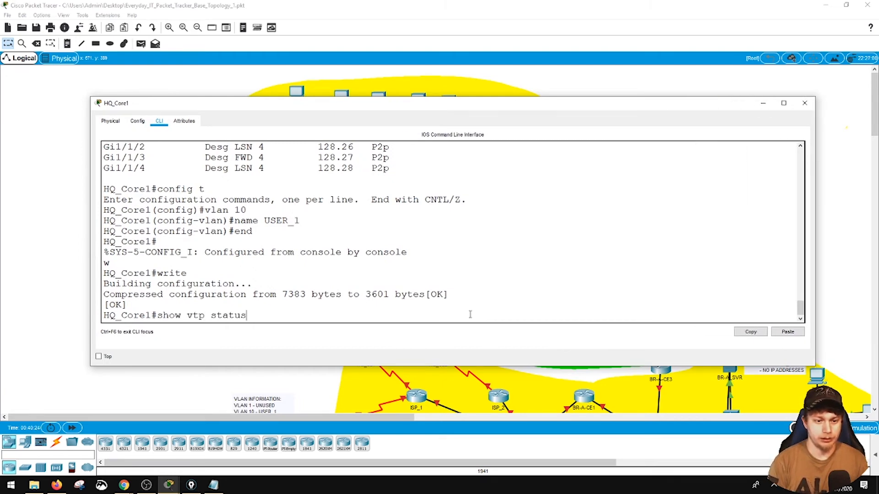
pyautogui.press('Return')
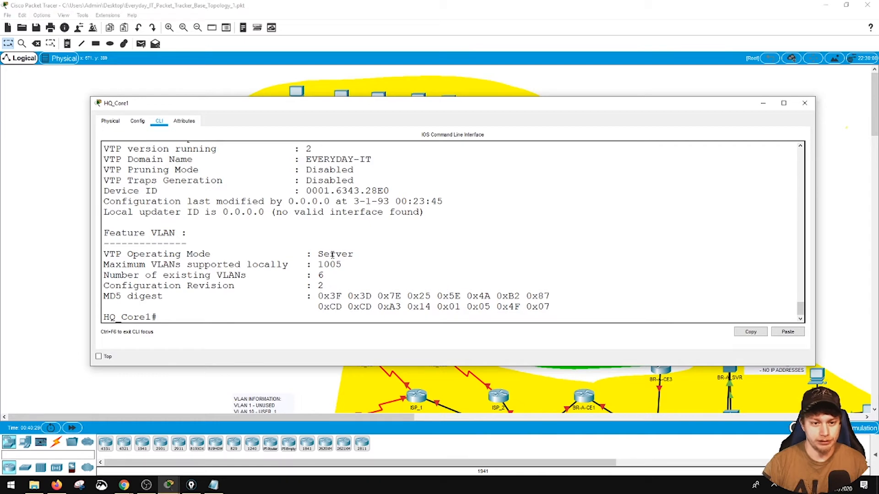
# - Display the brief VLAN list on HQ_Core1 to check for VLAN 10, and close the console
pyautogui.write('show')
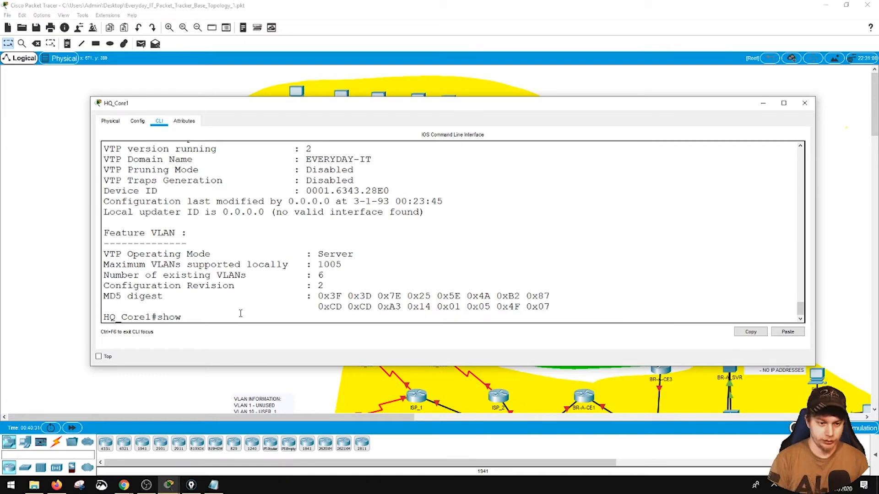
pyautogui.write(' vlan br')
pyautogui.press('Return')
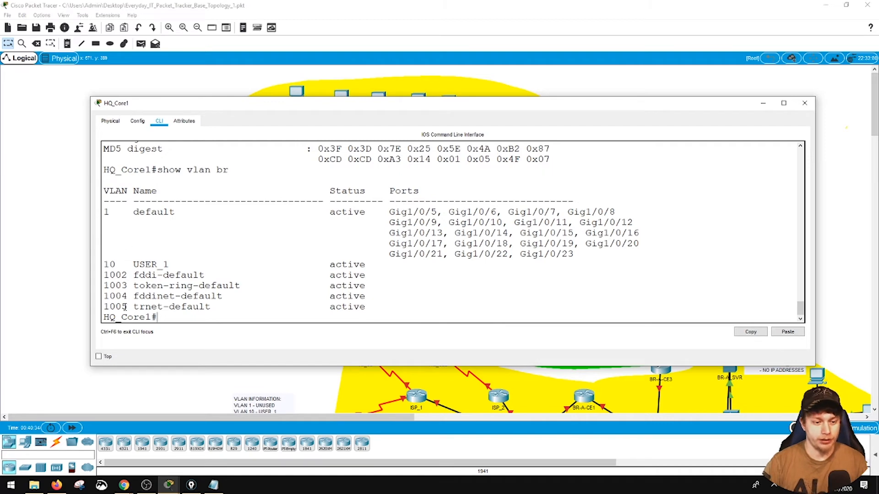
pyautogui.click(804, 103)
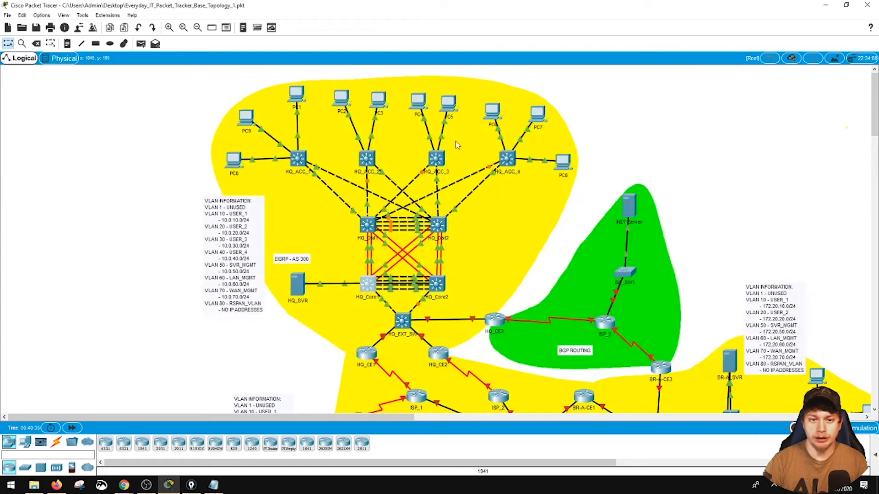
# - Open HQ_ACC_1's console, widen the window, and display its VTP status
pyautogui.click(296, 160)
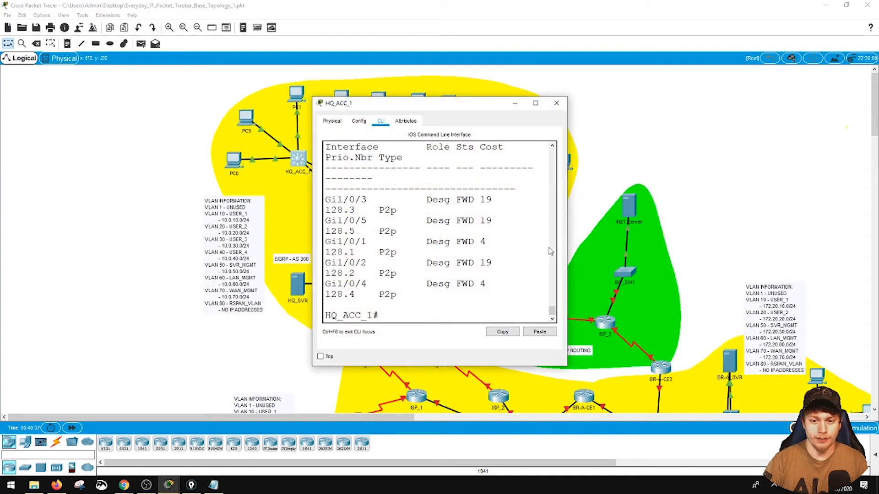
pyautogui.moveTo(566, 250); pyautogui.dragTo(841, 251)
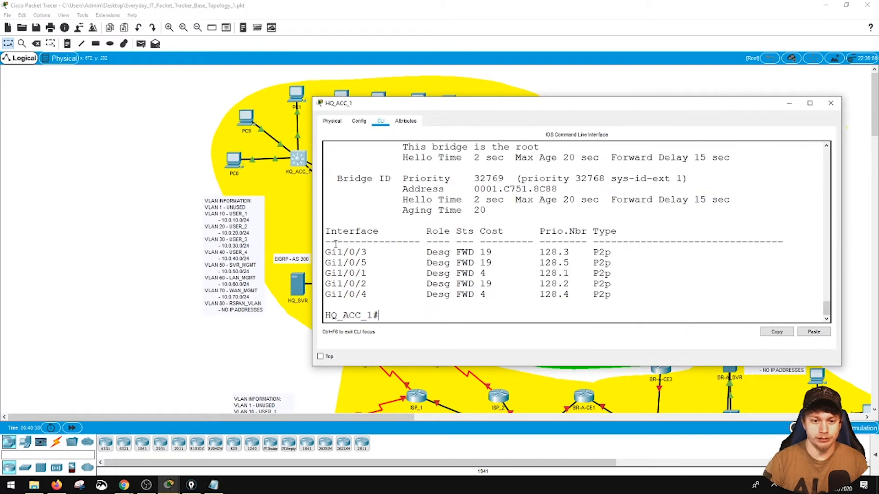
pyautogui.moveTo(312, 242); pyautogui.dragTo(157, 256)
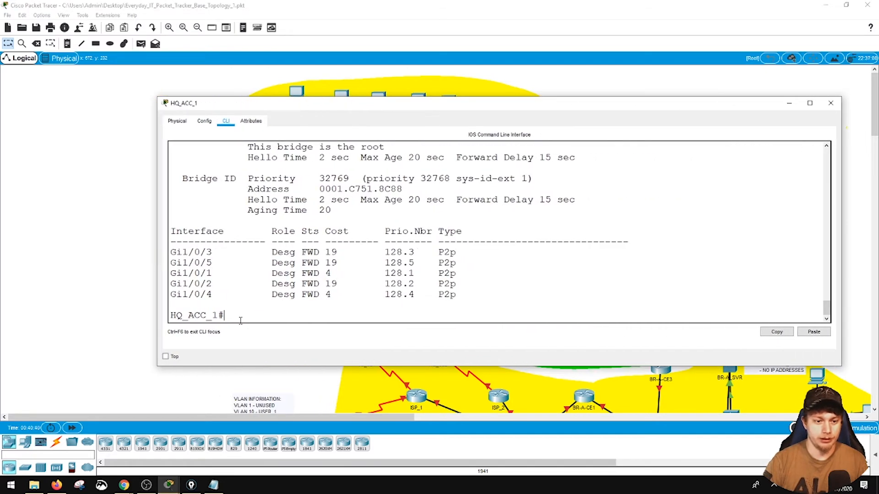
pyautogui.write('show vtp status')
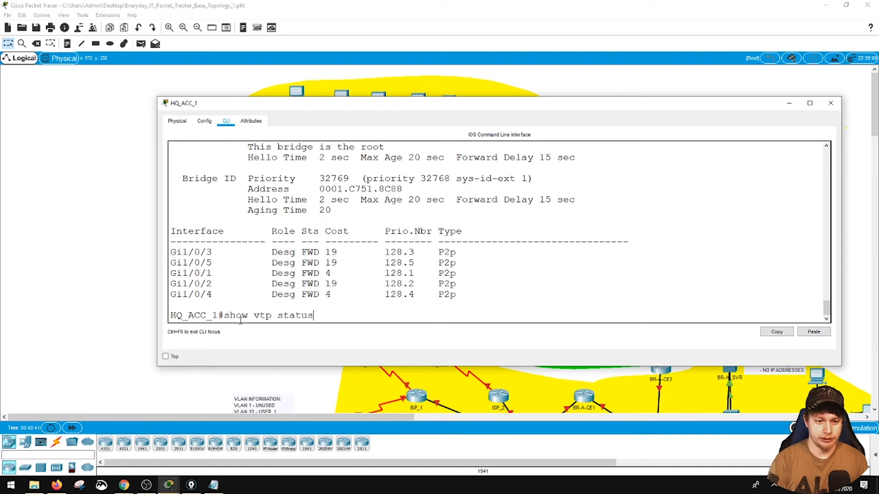
pyautogui.press('Return')
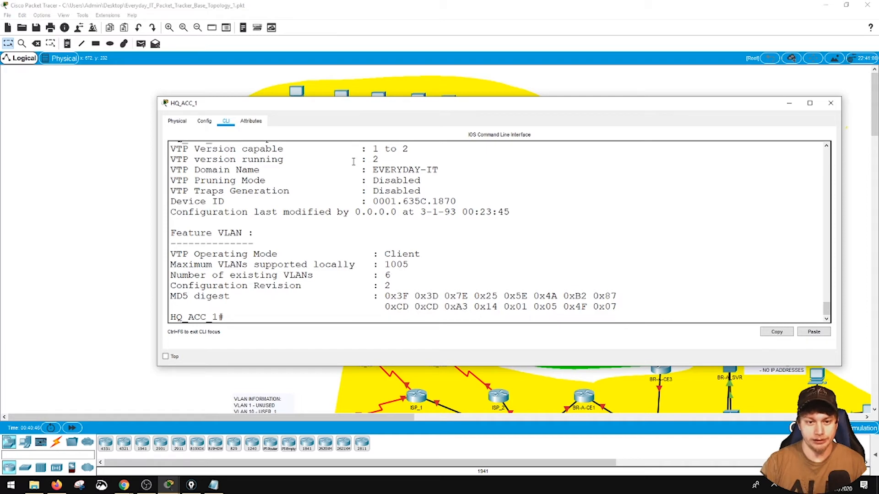
# - Display the brief VLAN list on HQ_ACC_1 to check for VLAN 10, and close the console
pyautogui.write('show vl')
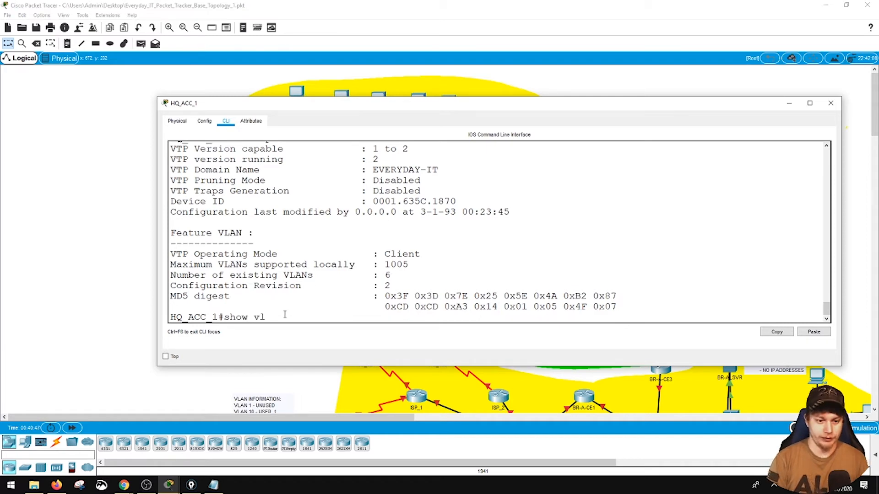
pyautogui.write('an br')
pyautogui.press('Return')
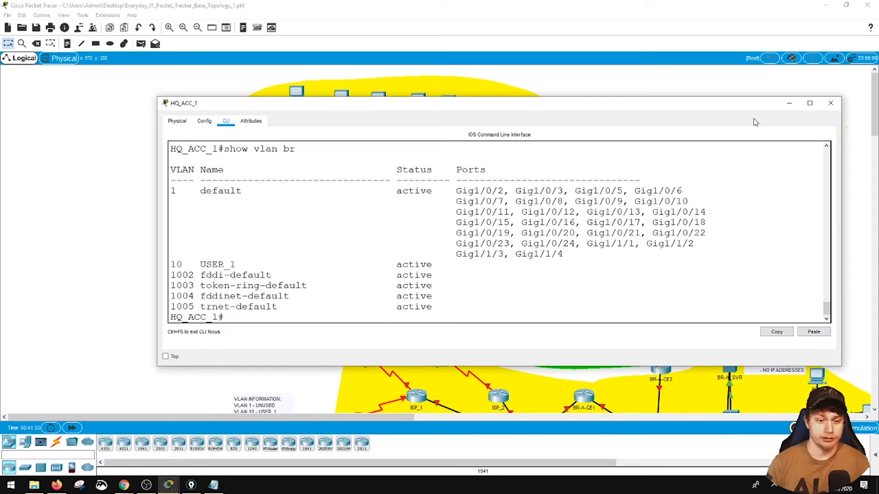
pyautogui.click(831, 103)
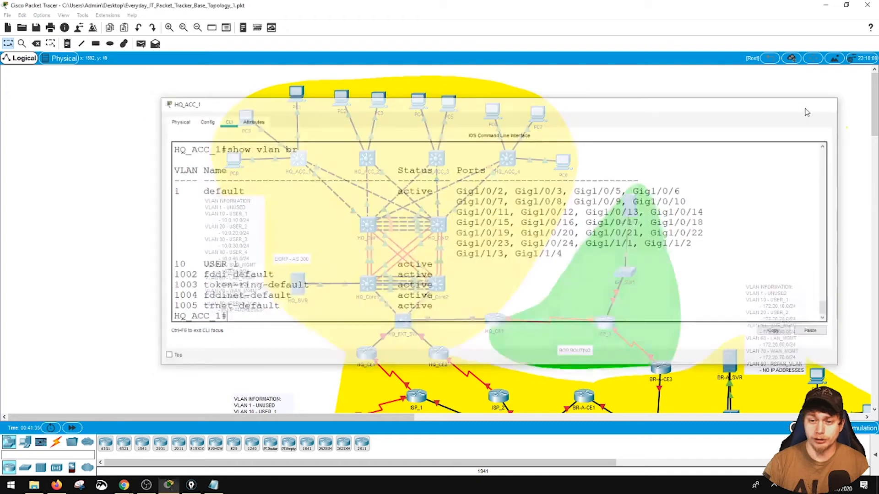
# - Reopen HQ_Core1's console, move and widen the window, and enter global configuration mode
pyautogui.click(368, 285)
pyautogui.moveTo(418, 106); pyautogui.dragTo(389, 67)
pyautogui.moveTo(538, 145); pyautogui.dragTo(770, 151)
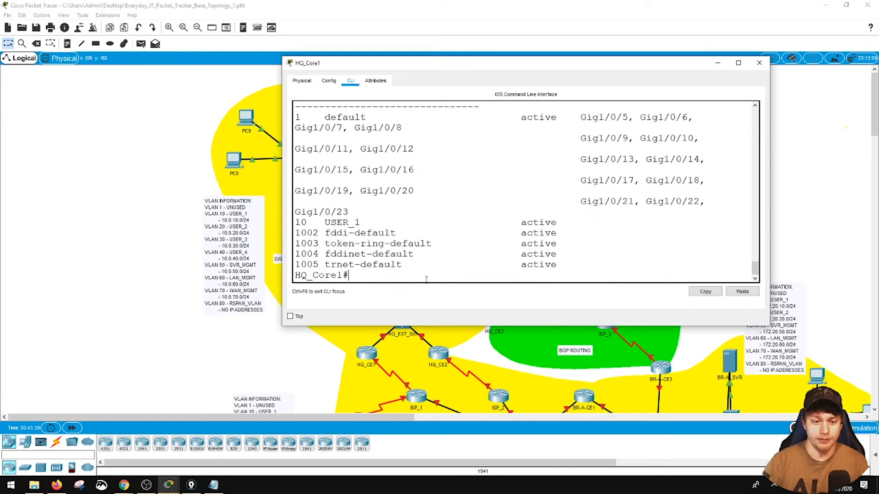
pyautogui.press('Return')
pyautogui.press('Return')
pyautogui.write('config')
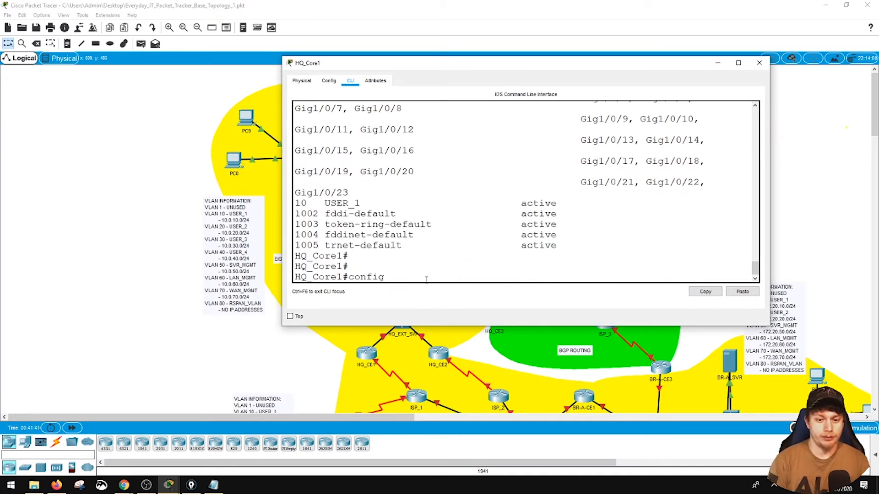
pyautogui.write(' t')
pyautogui.press('Return')
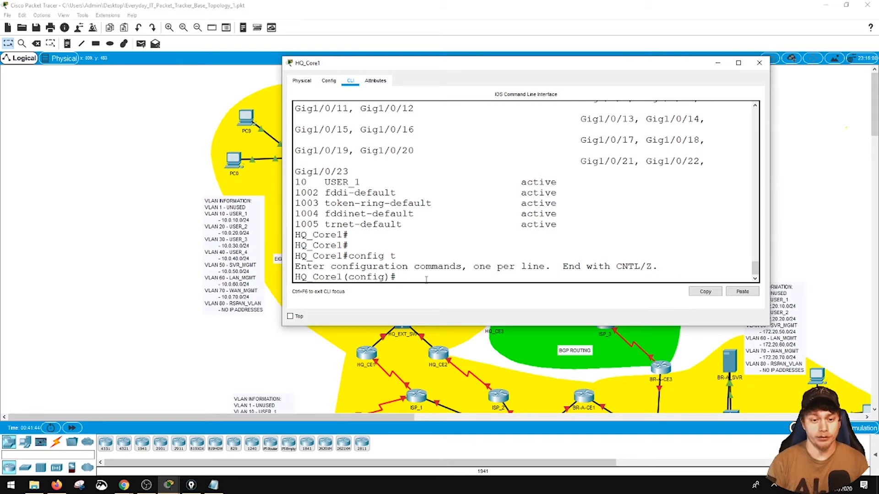
# - Create VLAN 20 named USER_2, VLAN 30 named USER_3, and VLAN 40 named USER_4 on HQ_Core1
pyautogui.write('vlan 20')
pyautogui.press('Return')
pyautogui.write('name USER_2')
pyautogui.press('Return')
pyautogui.write('vlan 30')
pyautogui.press('Return')
pyautogui.write('name USER_3')
pyautogui.press('Return')
pyautogui.write('vlan 40')
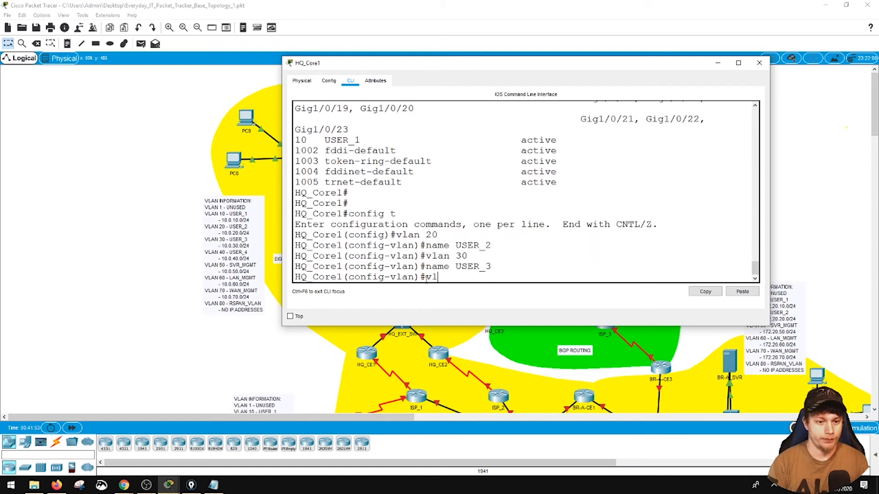
pyautogui.press('Return')
pyautogui.write('name USER_4')
pyautogui.press('Return')
# - Create VLAN 50 named SVR_MGMT and VLAN 60 named LAN_MGMT on HQ_Core1
pyautogui.write('vlan 50')
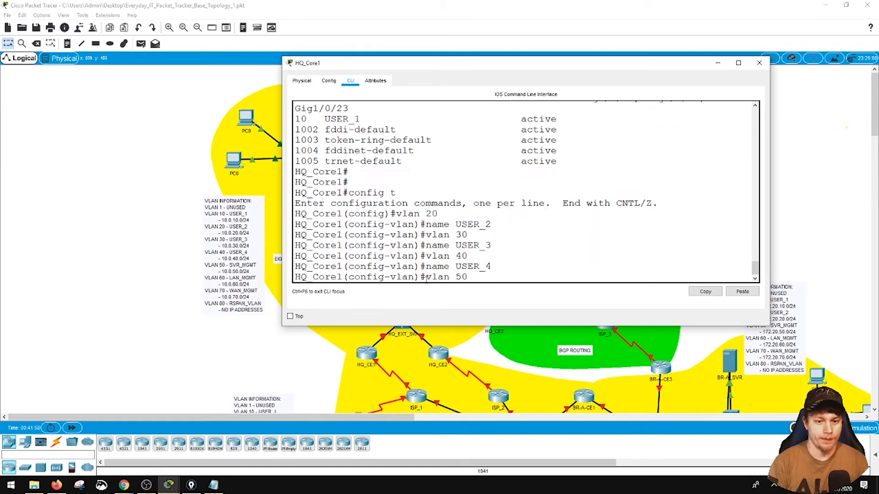
pyautogui.press('Return')
pyautogui.write('name SVR_MGMT')
pyautogui.press('Return')
pyautogui.write('vlan 60')
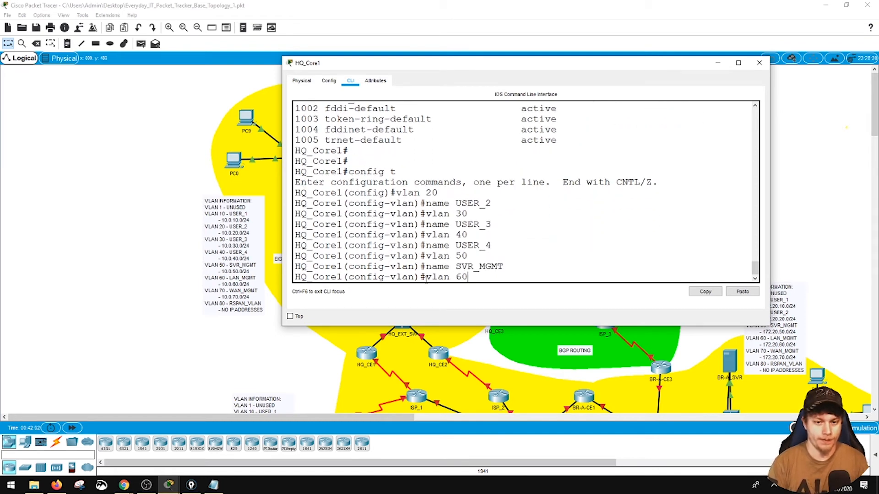
pyautogui.press('Return')
pyautogui.write('name LAN_MGMT')
pyautogui.press('Return')
# - Create VLAN 70 named WAN_MGMT and VLAN 80 named RSPAN_VLAN on HQ_Core1
pyautogui.write('vlan 60')
pyautogui.press('BackSpace')
pyautogui.press('BackSpace')
pyautogui.write('70')
pyautogui.press('Return')
pyautogui.write('name WAN_MGMT')
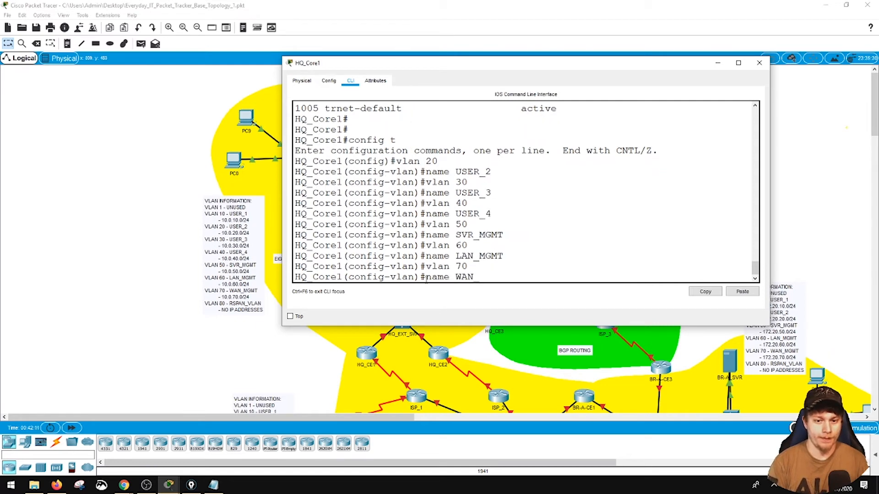
pyautogui.press('Return')
pyautogui.write('vlan 80')
pyautogui.press('Return')
pyautogui.write('name RSPAN_VLAN')
pyautogui.press('Return')
# - List the available VLAN configuration commands and enable the remote-span feature on VLAN 80
pyautogui.write('?')
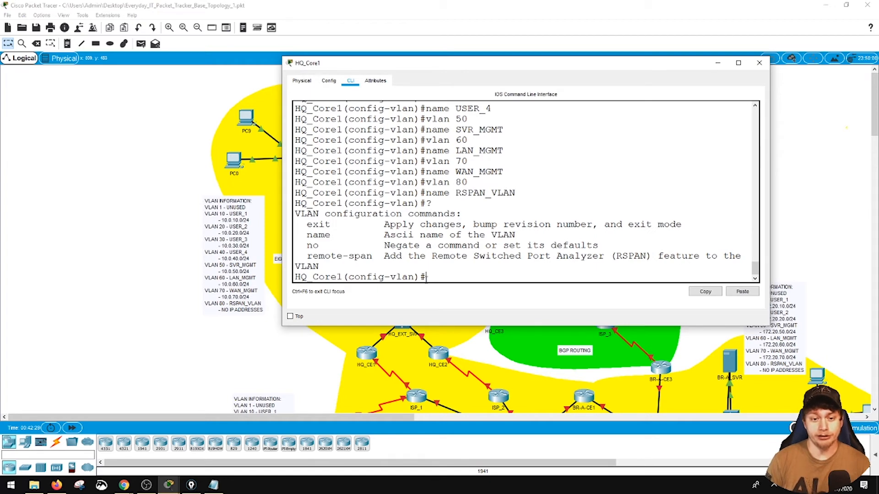
pyautogui.write('remote')
pyautogui.press('BackSpace')
pyautogui.press('BackSpace')
pyautogui.press('BackSpace')
pyautogui.press('BackSpace')
pyautogui.write('mote')
pyautogui.press('Tab')
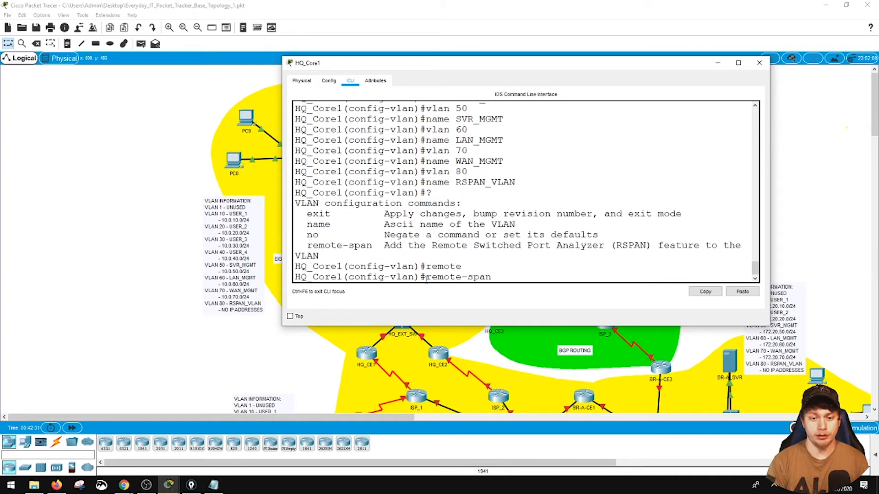
pyautogui.write('?')
pyautogui.press('Return')
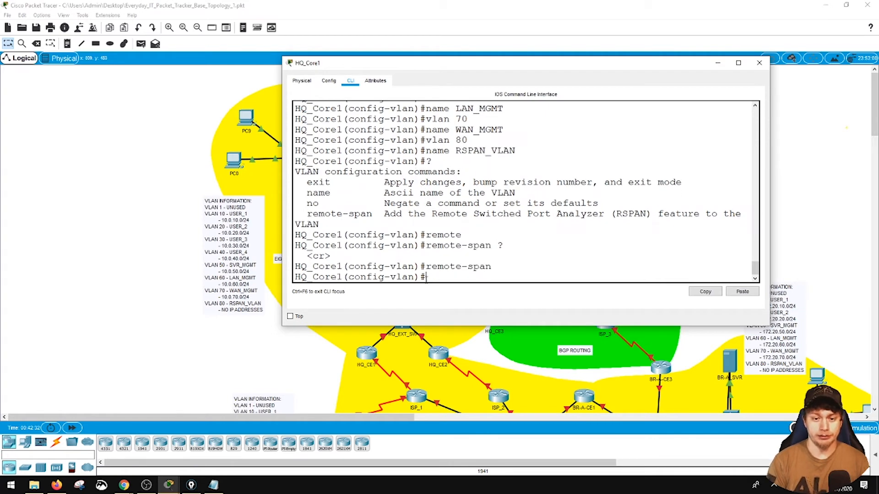
# - Exit configuration mode on HQ_Core1, display the brief VLAN list, and widen the console to read it
pyautogui.write('end')
pyautogui.press('Return')
pyautogui.write('show vlan br')
pyautogui.press('Return')
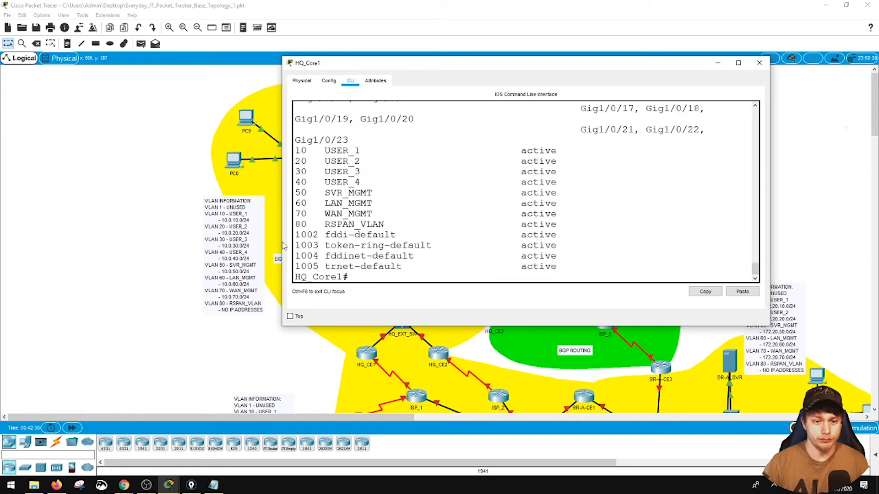
pyautogui.moveTo(283, 242); pyautogui.dragTo(77, 240)
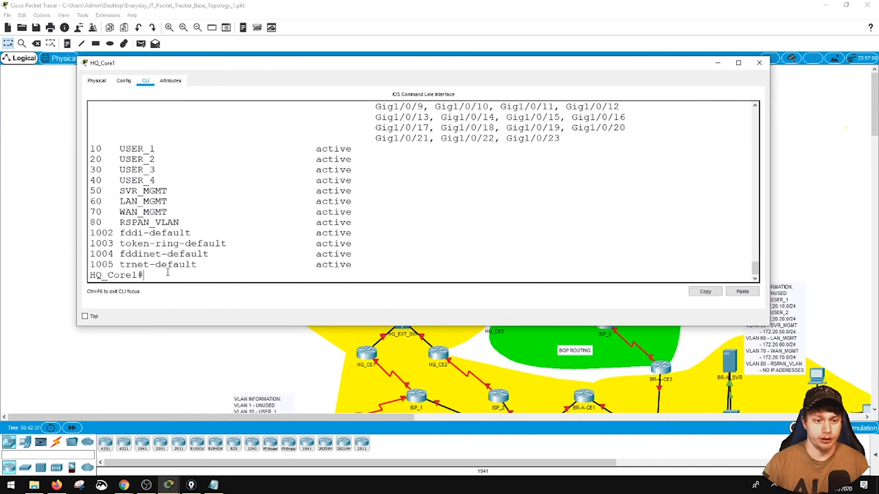
# - Display the full VLAN table on HQ_Core1, examine the Remote SPAN VLANs section for VLAN 80, and close the console
pyautogui.write('show vlan')
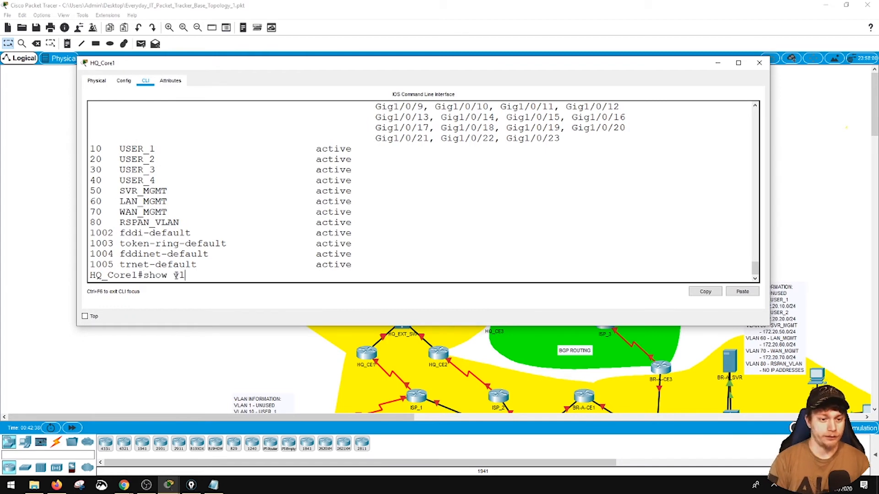
pyautogui.press('Return')
pyautogui.press('space')
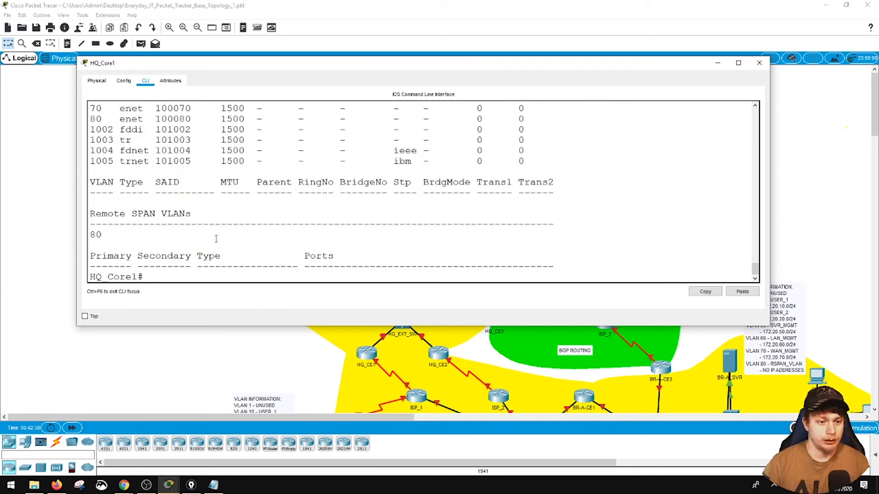
pyautogui.moveTo(91, 214); pyautogui.dragTo(193, 213)
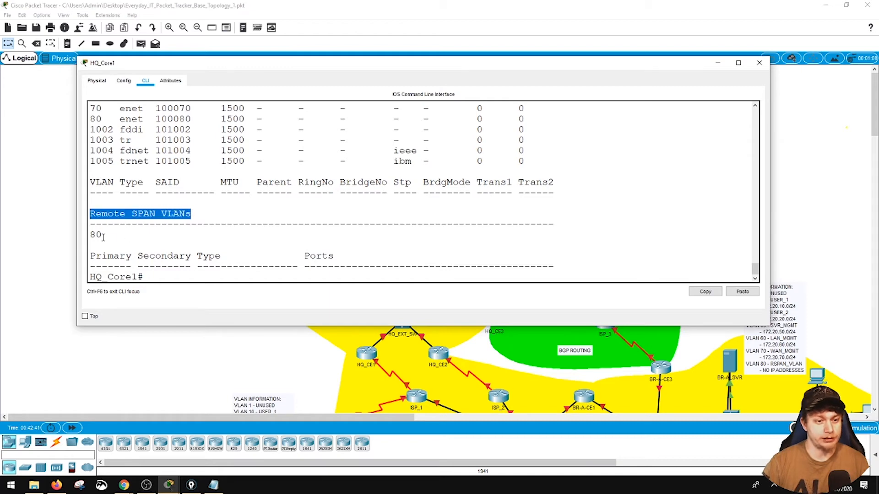
pyautogui.moveTo(103, 238); pyautogui.dragTo(90, 235)
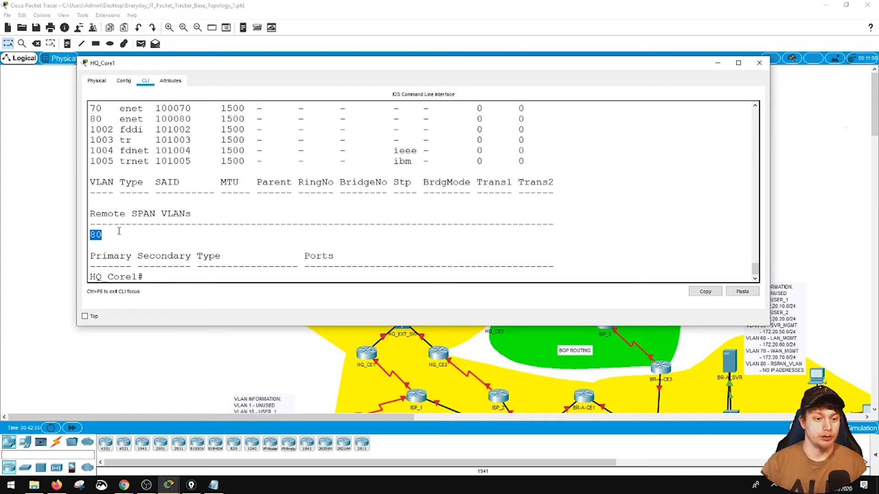
pyautogui.click(169, 278)
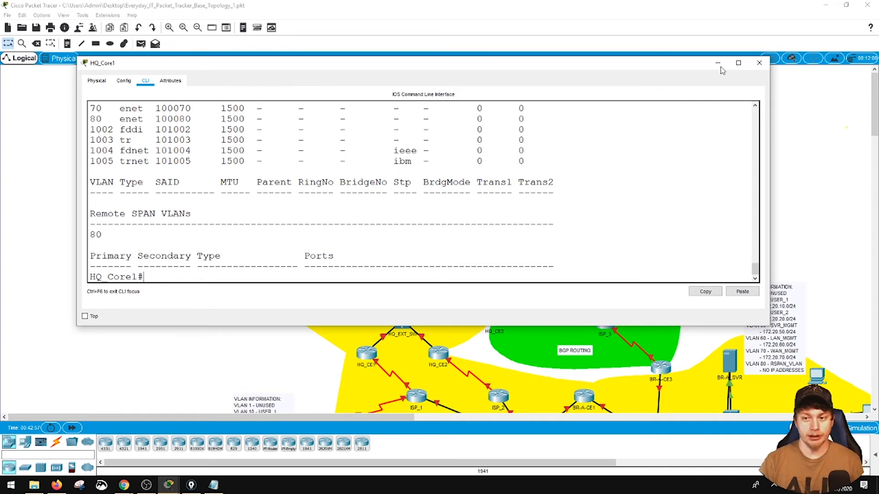
pyautogui.click(760, 63)
# - Open the HQ_ACC_1 console, widen it, and display the switch's VTP status
pyautogui.click(298, 159)
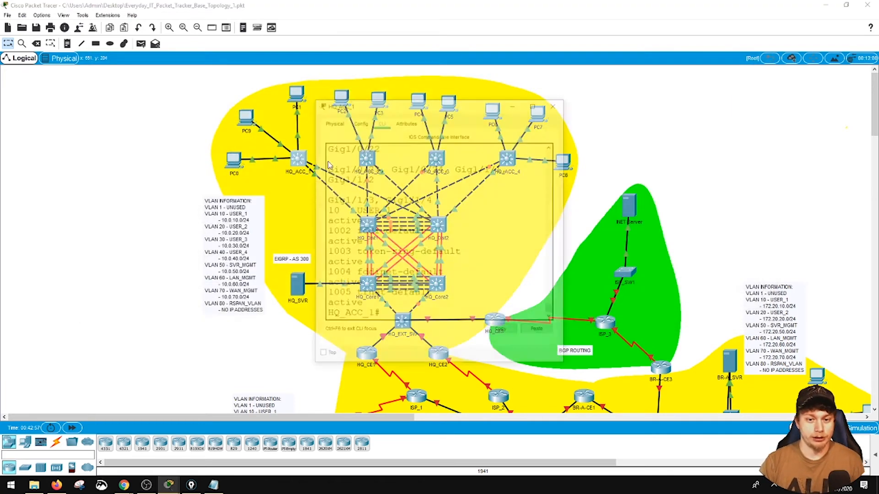
pyautogui.moveTo(567, 272); pyautogui.dragTo(758, 272)
pyautogui.press('Return')
pyautogui.press('Return')
pyautogui.press('Return')
pyautogui.press('Return')
pyautogui.press('Return')
pyautogui.press('Return')
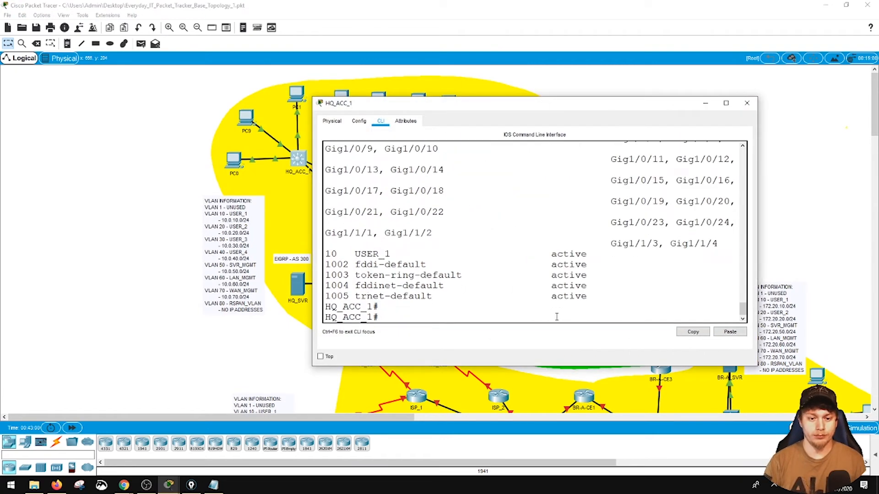
pyautogui.write('show vtp status')
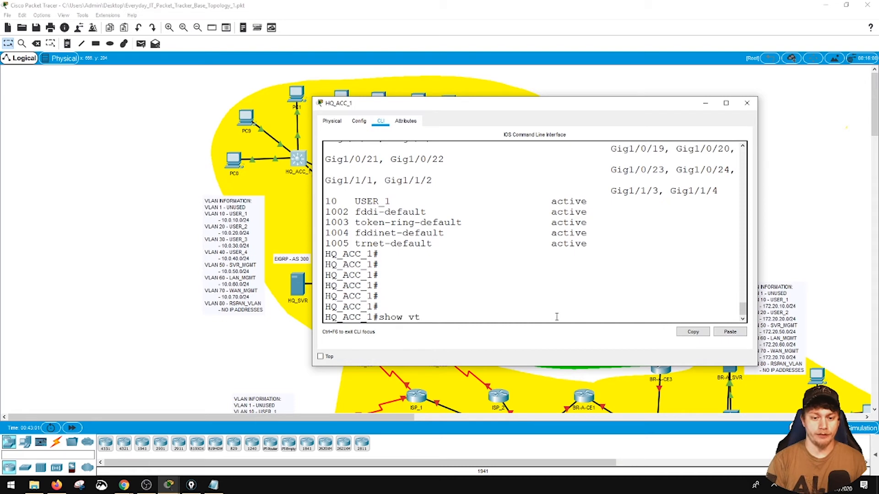
pyautogui.press('Return')
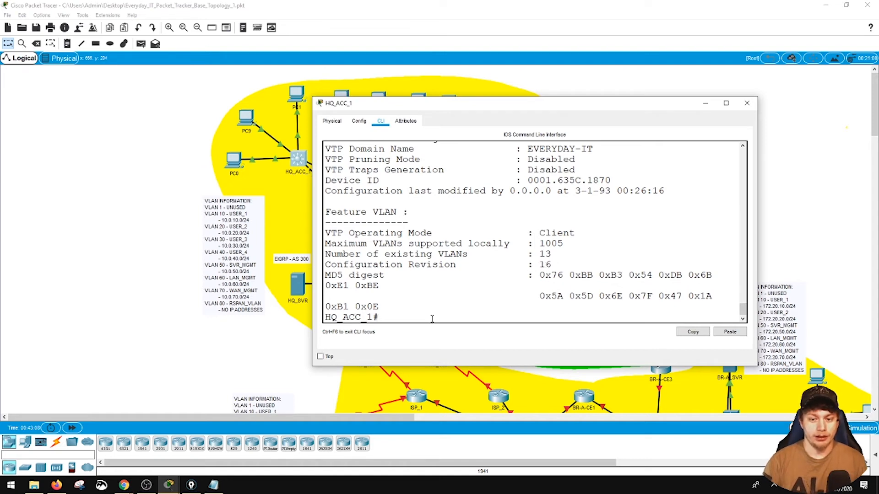
# - Display the brief VLAN list on HQ_ACC_1 to check VLANs 10–80, and close the console
pyautogui.write('show vlan br')
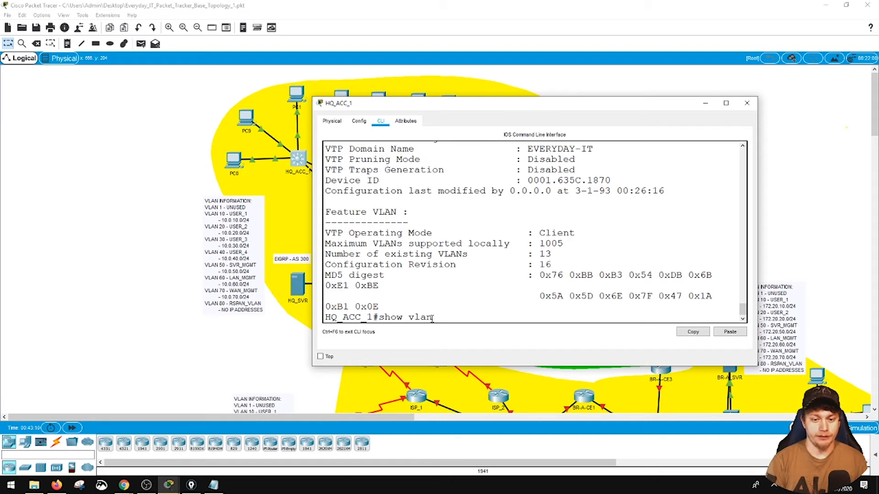
pyautogui.press('Return')
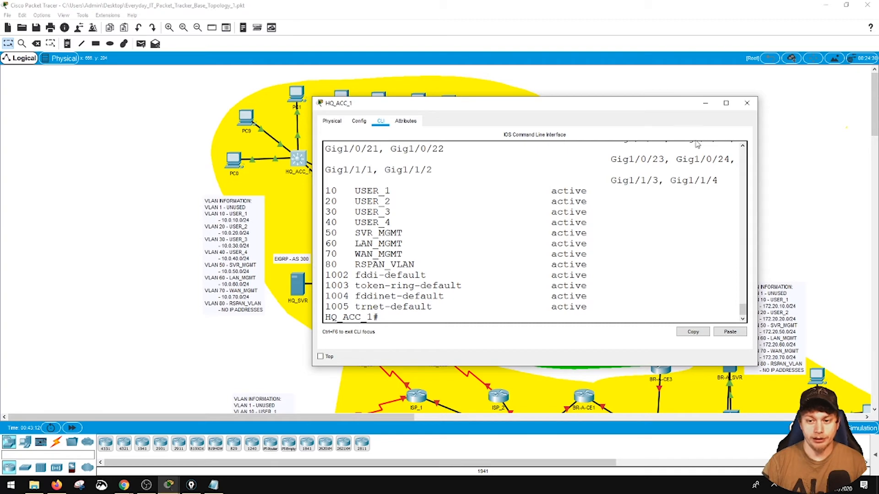
pyautogui.click(747, 103)
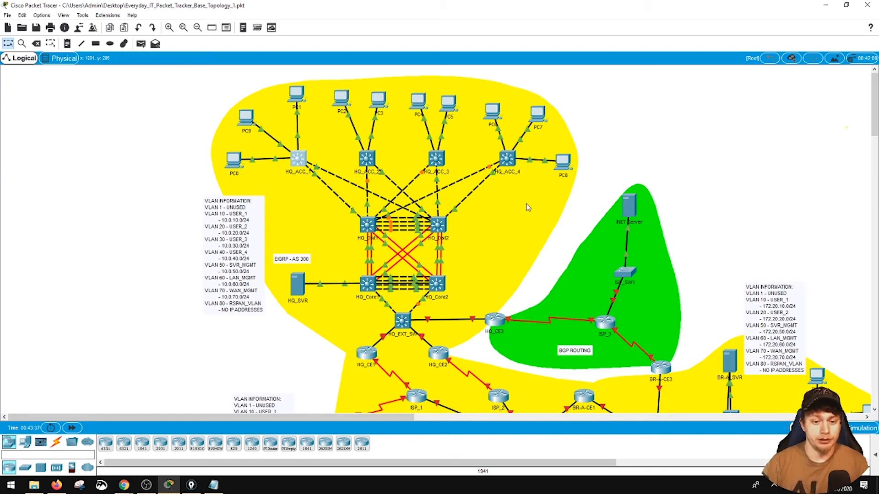
# - Open and widen the HQ_Core1 console, enter global configuration mode, and create the VLAN 60 interface
pyautogui.click(372, 282)
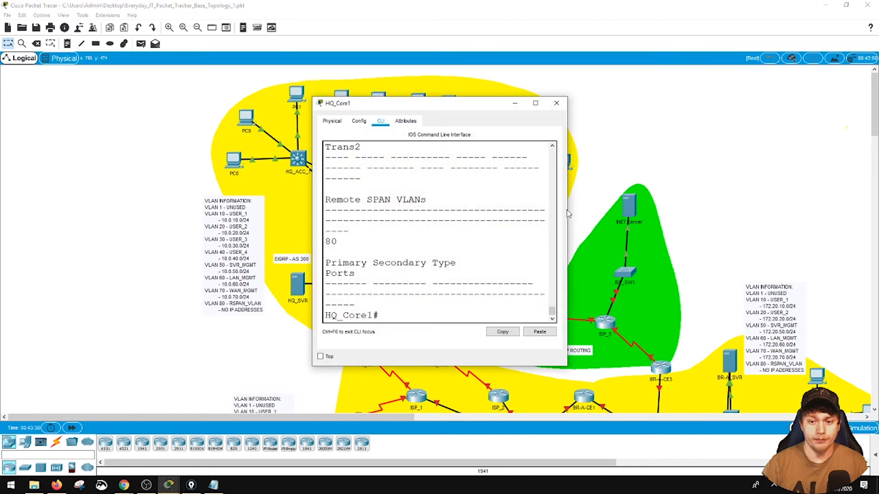
pyautogui.moveTo(568, 210); pyautogui.dragTo(804, 210)
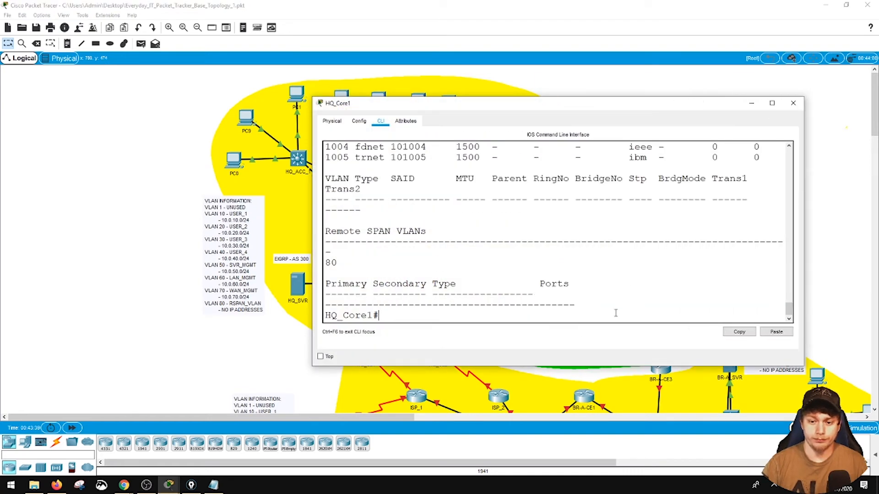
pyautogui.press('Return')
pyautogui.press('Return')
pyautogui.press('Return')
pyautogui.write('config t')
pyautogui.press('Return')
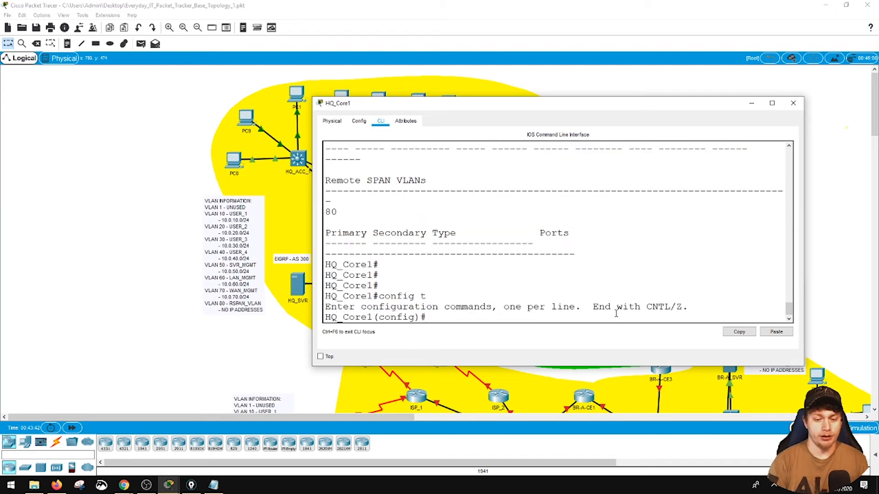
pyautogui.write('int vlan')
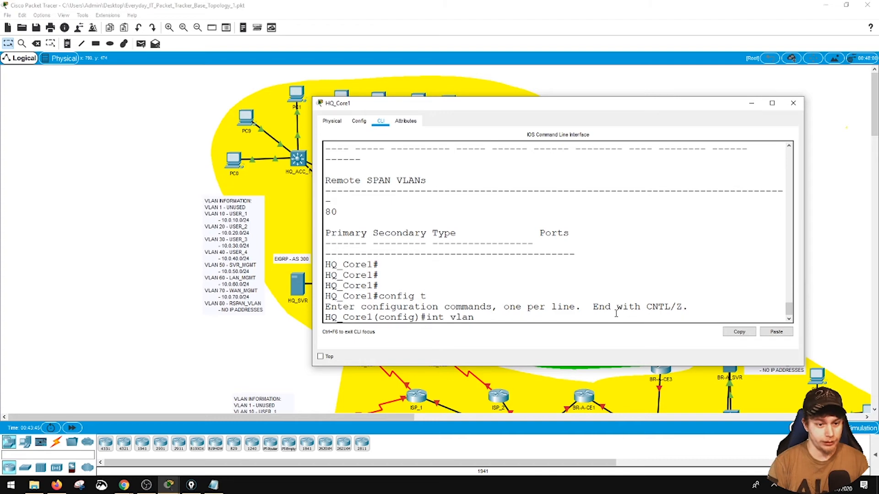
pyautogui.write(' 60')
pyautogui.press('Return')
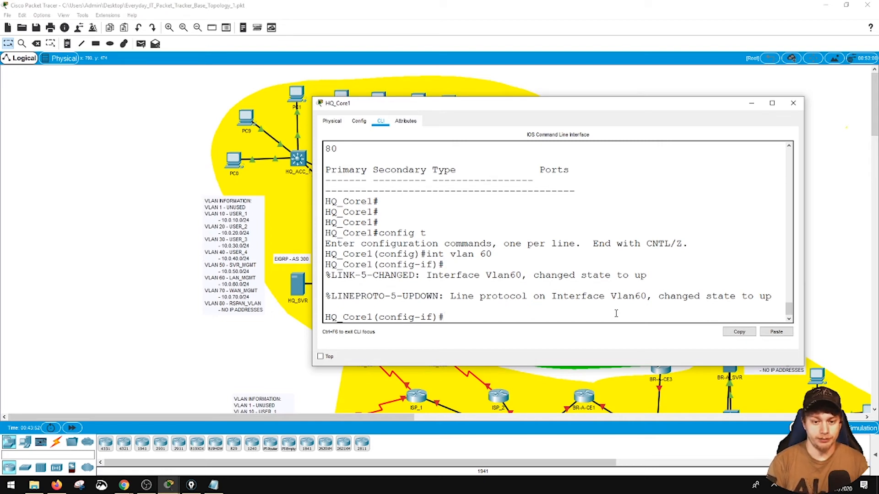
# - Assign 10.0.60.1 255.255.255.0 to HQ_Core1's VLAN 60 interface, leave configuration mode, and save the configuration
pyautogui.write('ip add')
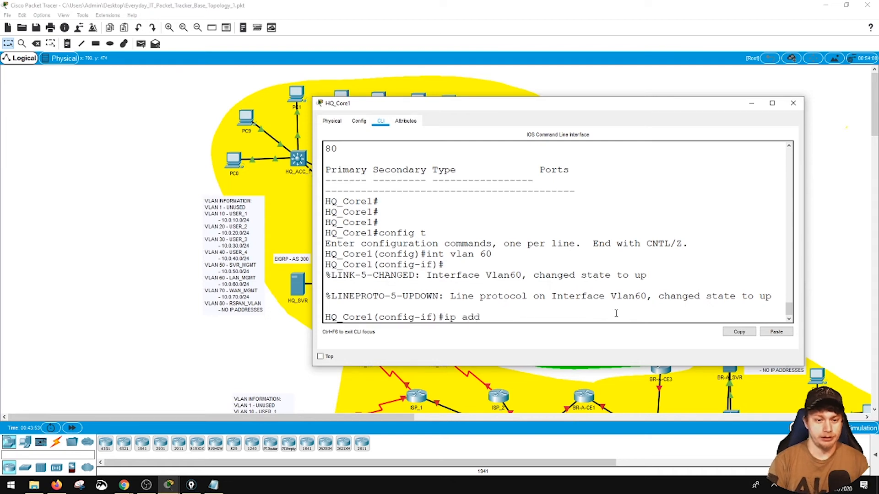
pyautogui.write(' 10.0')
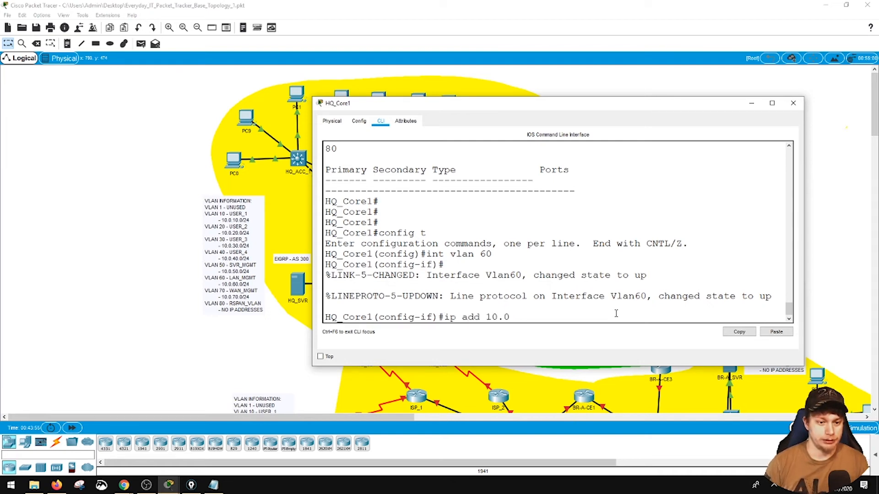
pyautogui.write('.60.1 255')
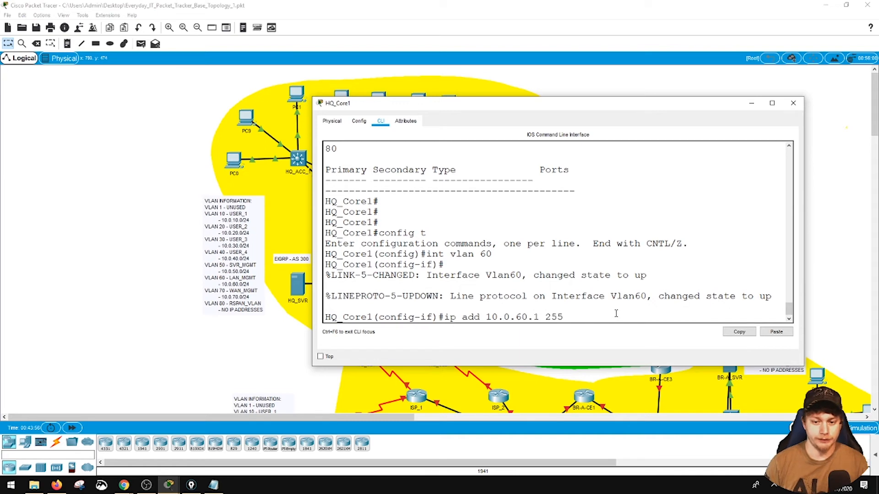
pyautogui.write('.255.255.0')
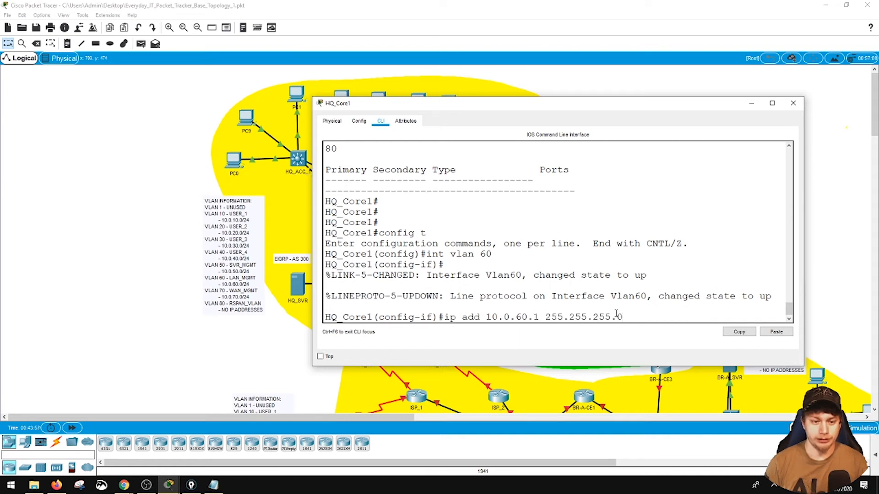
pyautogui.press('Return')
pyautogui.write('end')
pyautogui.press('Return')
pyautogui.write('write')
pyautogui.press('Return')
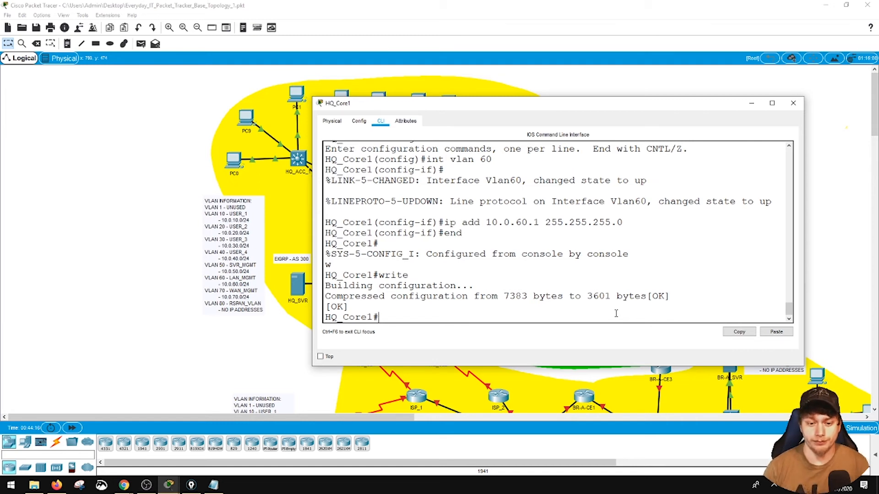
# - Create the VLAN 10 interface on HQ_Core1 with IP address 10.0.10.1 and mask 255.255.255.0
pyautogui.write('config t')
pyautogui.press('Return')
pyautogui.write('int vlan 10')
pyautogui.press('Return')
pyautogui.write('ip add 10.0.10.1 255.255.255.')
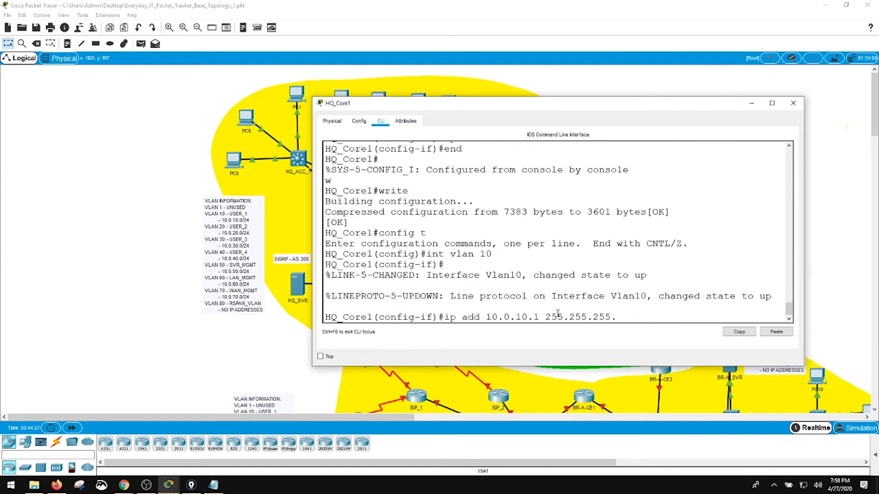
pyautogui.write('255.0')
# - Create the VLAN 20 interface on HQ_Core1 with IP address 10.0.20.1 and mask 255.255.255.0
pyautogui.press('Return')
pyautogui.write('int vlan 20')
pyautogui.press('Return')
pyautogui.write('ip add 10.0.20.0.1 255.255.255.0')
pyautogui.press('Return')
pyautogui.press('Up')
pyautogui.press('Left')
pyautogui.press('Left')
pyautogui.press('Left')
pyautogui.press('Left')
pyautogui.press('Left')
pyautogui.press('Left')
pyautogui.press('Left')
pyautogui.press('Left')
pyautogui.press('Left')
pyautogui.press('Left')
pyautogui.press('Left')
pyautogui.press('Left')
pyautogui.press('Left')
pyautogui.press('Left')
pyautogui.press('Left')
pyautogui.press('Left')
pyautogui.press('Left')
pyautogui.press('Left')
pyautogui.press('Left')
pyautogui.press('Left')
pyautogui.write('ress')
# - Create the VLAN 30 and VLAN 40 interfaces on HQ_Core1 with addresses 10.0.30.1 and 10.0.40.1, mask 255.255.255.0
pyautogui.press('Return')
pyautogui.press('Up')
pyautogui.press('BackSpace')
pyautogui.press('BackSpace')
pyautogui.press('BackSpace')
pyautogui.press('BackSpace')
pyautogui.press('BackSpace')
pyautogui.press('BackSpace')
pyautogui.press('BackSpace')
pyautogui.press('BackSpace')
pyautogui.press('BackSpace')
pyautogui.press('BackSpace')
pyautogui.press('BackSpace')
pyautogui.press('BackSpace')
pyautogui.press('BackSpace')
pyautogui.press('BackSpace')
pyautogui.press('BackSpace')
pyautogui.press('BackSpace')
pyautogui.press('BackSpace')
pyautogui.press('BackSpace')
pyautogui.press('BackSpace')
pyautogui.press('BackSpace')
pyautogui.write('?10.0.20.1 255.255.255.0')
pyautogui.press('Return')
pyautogui.write('int vlan 30')
pyautogui.press('Return')
pyautogui.write('ip add 10.0.30.1 255.255.255.0')
pyautogui.press('Return')
pyautogui.write('int vlan 40')
# - Create the VLAN 50 and VLAN 70 interfaces on HQ_Core1 with addresses 10.0.50.1 and 10.0.70.1, mask 255.255.255.0
pyautogui.press('Return')
pyautogui.write('ip add 10.0.40.1 255.255.255.0')
pyautogui.press('Return')
pyautogui.write('int vlan 50')
pyautogui.press('Return')
pyautogui.write('ip add 10.0.50.1 255.255.255.0')
pyautogui.press('Return')
pyautogui.write('int vlan 70')
pyautogui.press('Return')
pyautogui.write('ip add 10.0.70')
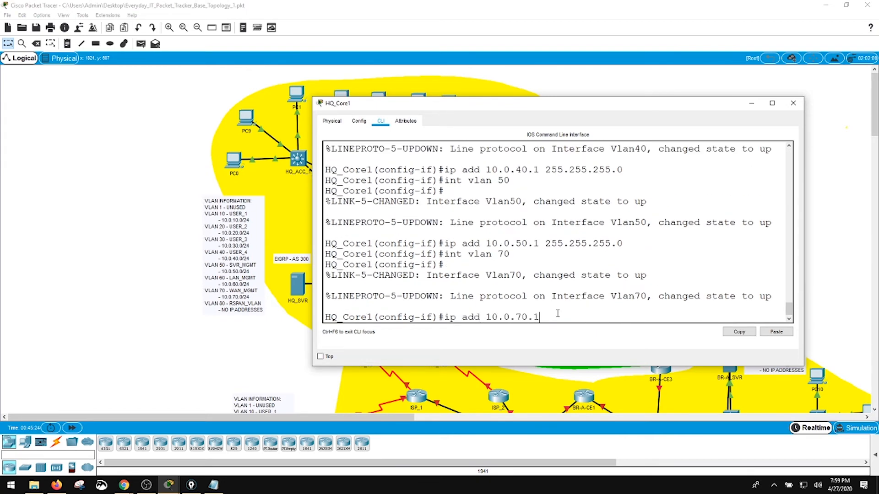
pyautogui.write('.1 255.255.255.0')
# - Leave configuration mode on HQ_Core1, save the configuration, and display the brief IP interface list
pyautogui.press('Return')
pyautogui.write('end')
pyautogui.press('Return')
pyautogui.write('writ')
pyautogui.press('Return')
pyautogui.write('show ip int brief')
pyautogui.press('Return')
pyautogui.press('space')
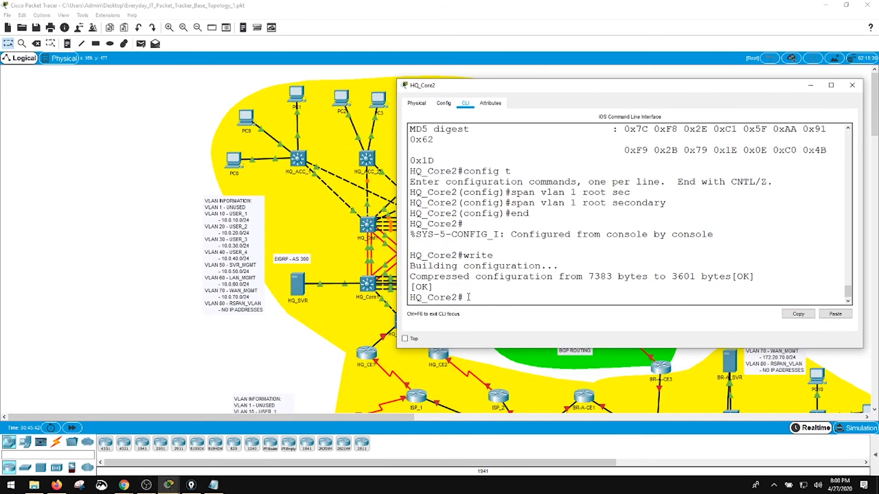
# - In the HQ_Core2 console, create the VLAN 10 and VLAN 20 interfaces with addresses 10.0.10.2 and 10.0.20.2, mask 255.255.255.0
pyautogui.write('conig t')
pyautogui.press('Return')
pyautogui.write('config t int vlan 10')
pyautogui.press('Return')
pyautogui.write('ip add 10.0.10.2 255.255.255.0')
pyautogui.press('Return')
pyautogui.write('int vlan 20 ip add 10.0.20 .2 255.255.255.0')
pyautogui.press('Return')
# - Create the VLAN 30 and VLAN 40 interfaces on HQ_Core2 with addresses 10.0.30.2 and 10.0.40.2, mask 255.255.255.0
pyautogui.write('int vlan 30')
pyautogui.press('Return')
pyautogui.write('ip add 10.0.30.2 255.255.255.0')
pyautogui.press('Return')
pyautogui.write('int vlan 40')
pyautogui.press('Return')
pyautogui.write('ip add 10.0.40.2 255.255.255.0')
pyautogui.press('Return')
# - Create the VLAN 50 and VLAN 60 interfaces on HQ_Core2 with addresses 10.0.50.2 and 10.0.60.2, mask 255.255.255.0
pyautogui.write('int vlan 50')
pyautogui.press('Return')
pyautogui.write('ip add 10.0.50.2 255.255.255.0')
pyautogui.press('Return')
pyautogui.write('int vlan 60')
pyautogui.press('Return')
pyautogui.write('ip add 10.0.60.2 255.255.255.0')
# - Create the VLAN 70 interface on HQ_Core2 with IP address 10.0.70.2 and mask 255.255.255.0
pyautogui.press('Return')
pyautogui.write('int vlan 70 ip add 10.0.70.2 255.255.255.0')
# - Leave configuration mode on HQ_Core2, display the brief IP interface list, and widen the console to read it
pyautogui.press('Return')
pyautogui.write('end')
pyautogui.press('Return')
pyautogui.write('sh ip int br')
pyautogui.press('Return')
pyautogui.press('space')
pyautogui.moveTo(397, 268); pyautogui.dragTo(320, 269)
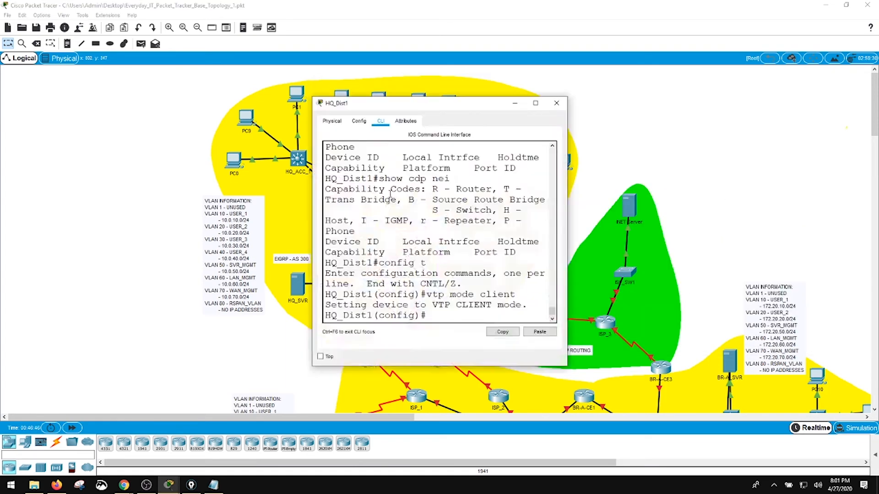
# - On HQ_Dist1, create the VLAN 60 interface with IP address 10.0.60.11 and mask 255.255.255.0
pyautogui.moveTo(387, 102); pyautogui.dragTo(651, 84)
pyautogui.write('int vlan')
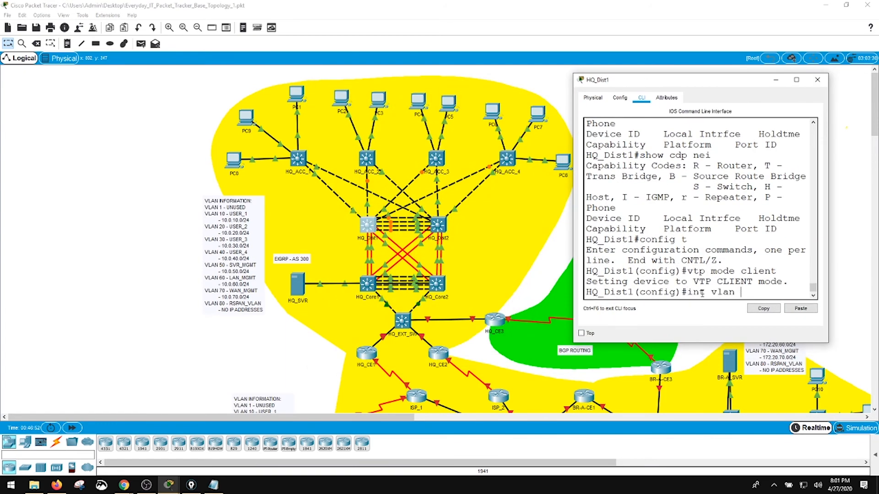
pyautogui.write(' 60')
pyautogui.press('Return')
pyautogui.write('ip add 10.0.60.11 255.255.255.0')
pyautogui.press('Return')
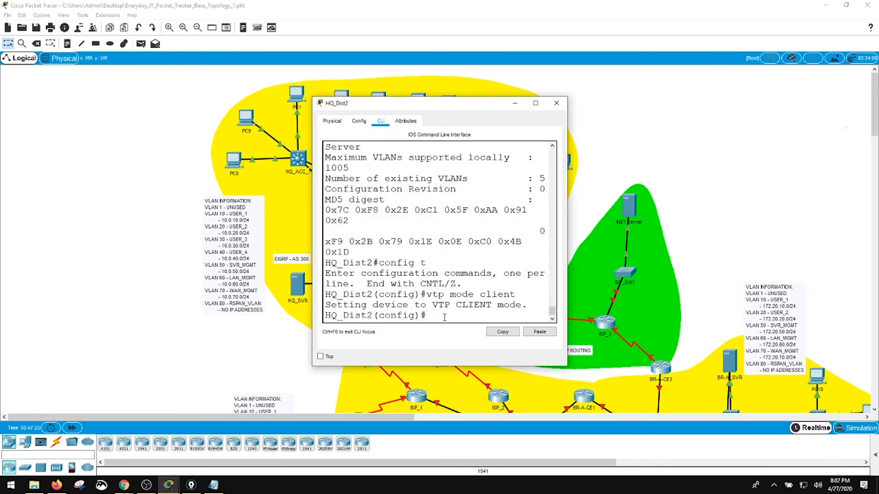
# - On HQ_ACC_1, create the VLAN 60 interface with IP address 10.0.60.21 255.255.255.0 and save the configuration
pyautogui.write('int vlan 60')
# - On HQ_Dist2, create the VLAN 60 interface with IP address 10.0.60.12 255.255.255.0 and save the configuration
pyautogui.press('Return')
pyautogui.write('ip add 10.0.60.12 255.255.255.0')
pyautogui.press('Return')
pyautogui.write('end')
pyautogui.press('Return')
pyautogui.write('write')
pyautogui.press('Return')
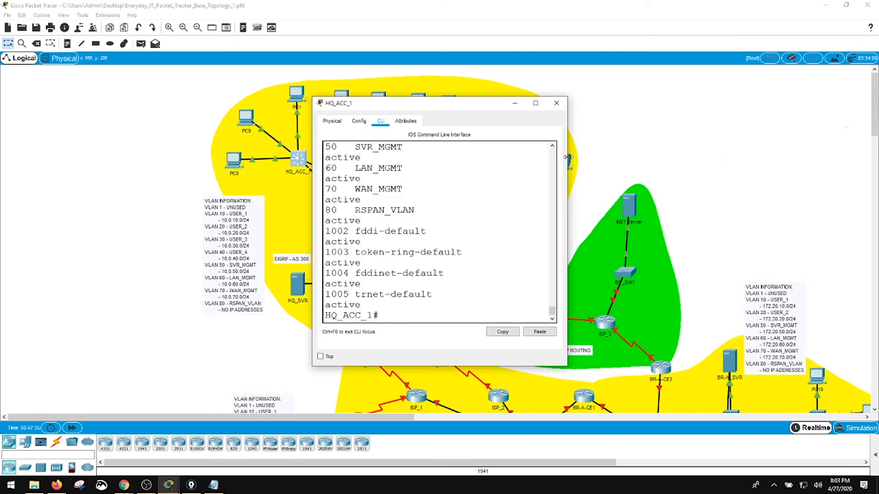
pyautogui.write('config t')
pyautogui.press('Return')
pyautogui.write('int vlan 60')
pyautogui.press('Return')
pyautogui.write('ip add 10.0.60.21 255.255.255.0')
pyautogui.press('Return')
pyautogui.write('end')
pyautogui.press('Return')
pyautogui.write('write')
pyautogui.press('Return')
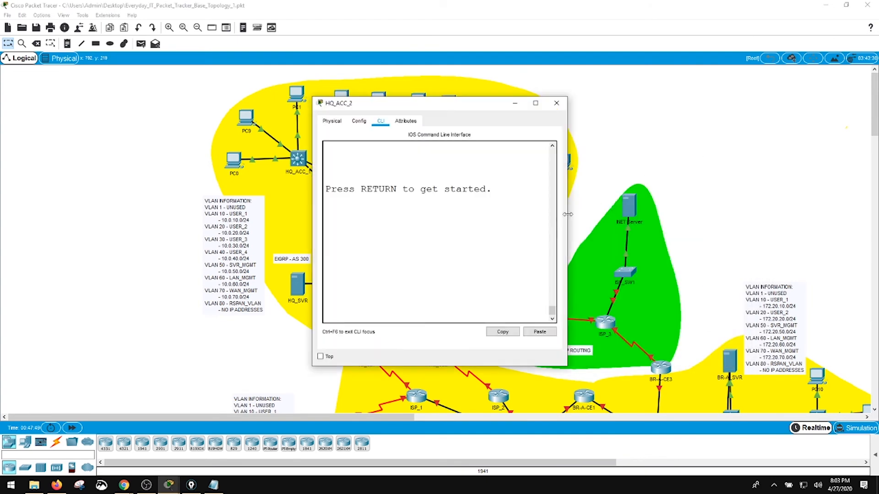
pyautogui.press('Return')
# - On HQ_ACC_2, assign 10.0.60.22 255.255.255.0 to the VLAN 60 interface and save the configuration
pyautogui.write('enip add 10.0.60.22 255.255.255.0')
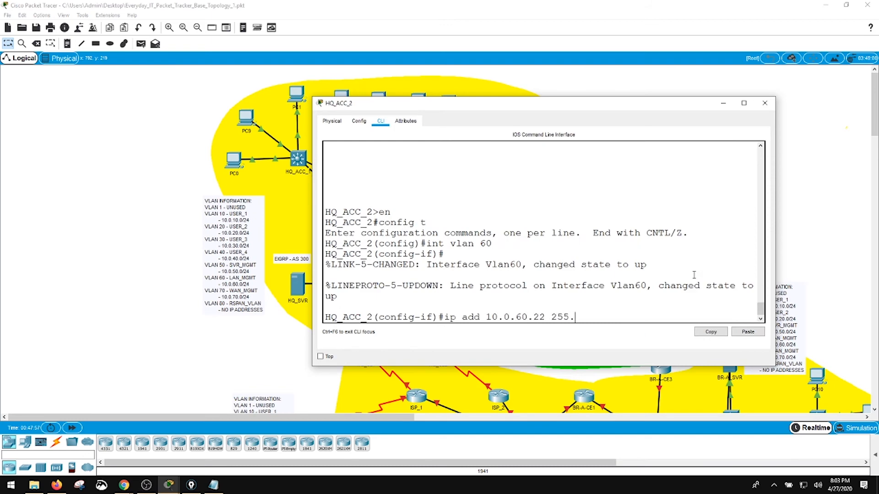
pyautogui.press('Return')
pyautogui.write('end')
pyautogui.press('Return')
pyautogui.write('write')
# - On HQ_ACC_3, create the VLAN 60 interface with IP address 10.0.60.23 and mask 255.255.255.0
pyautogui.press('Return')
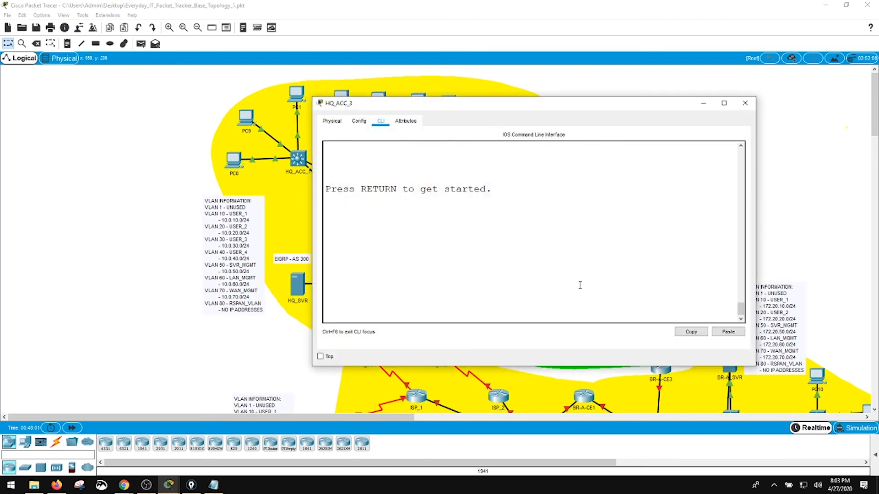
pyautogui.press('Return')
pyautogui.write('en vlan 60')
# - On HQ_ACC_4, create the VLAN 60 interface with IP address 10.0.60.24 255.255.255.0, and close the console
pyautogui.press('Return')
pyautogui.write('ip add 10.0.60.23 255.255.255.0')
pyautogui.press('Return')
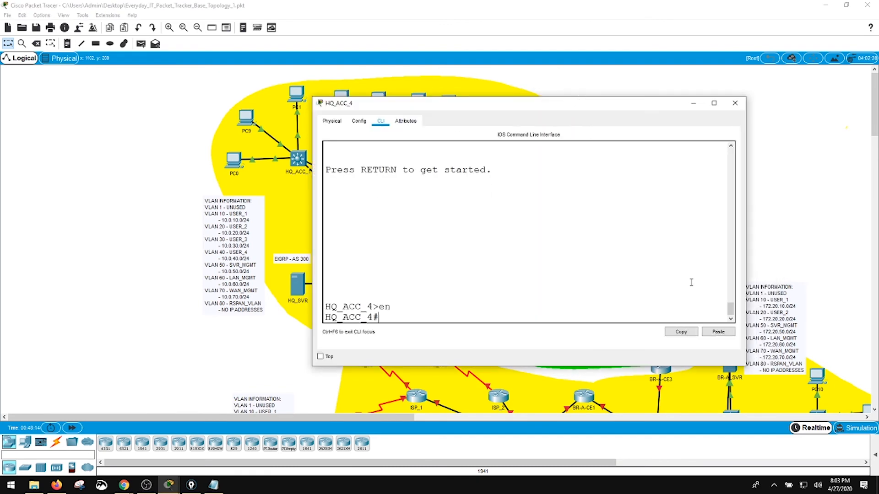
pyautogui.write('config t')
pyautogui.press('Return')
pyautogui.write('int vlan 60')
pyautogui.press('Return')
pyautogui.write('ip add 10.0.60.24 255.255.255.0')
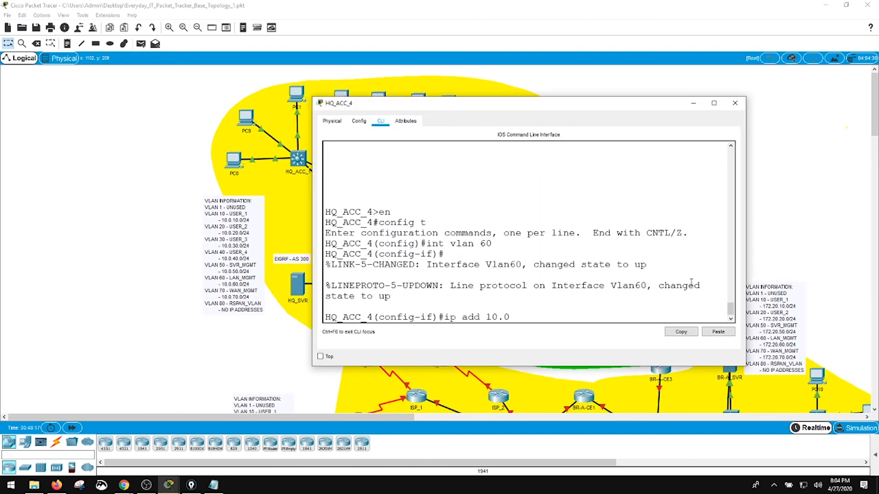
pyautogui.press('Return')
pyautogui.write('end')
pyautogui.click(735, 103)
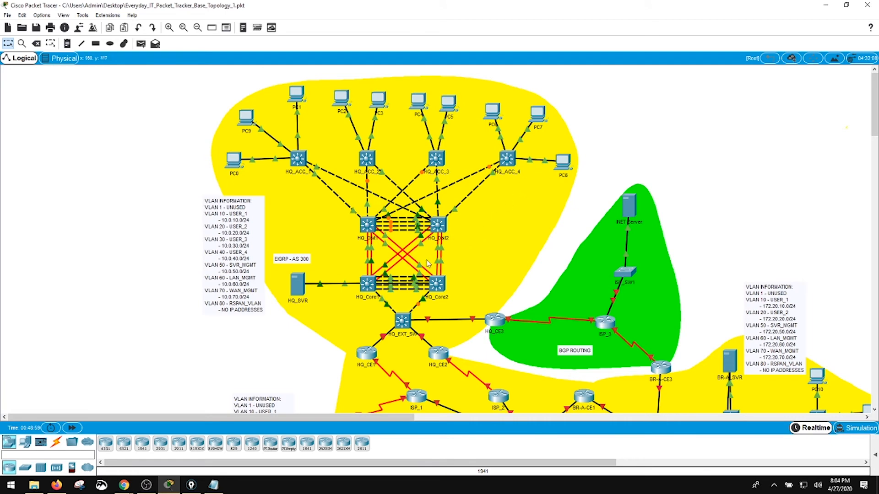
# - Reopen the HQ_Core1 console, enlarge and reposition it, and ping HQ_Core2 at 10.0.60.2
pyautogui.click(369, 288)
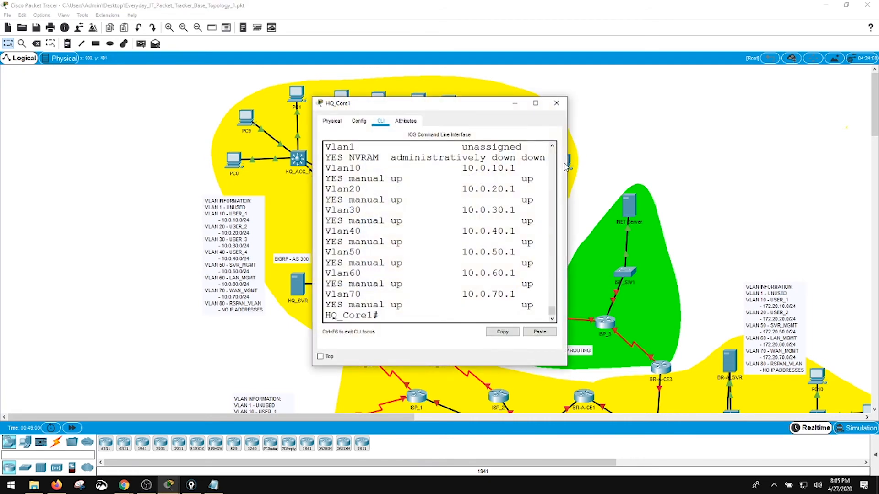
pyautogui.moveTo(567, 166); pyautogui.dragTo(776, 166)
pyautogui.moveTo(584, 108); pyautogui.dragTo(676, 66)
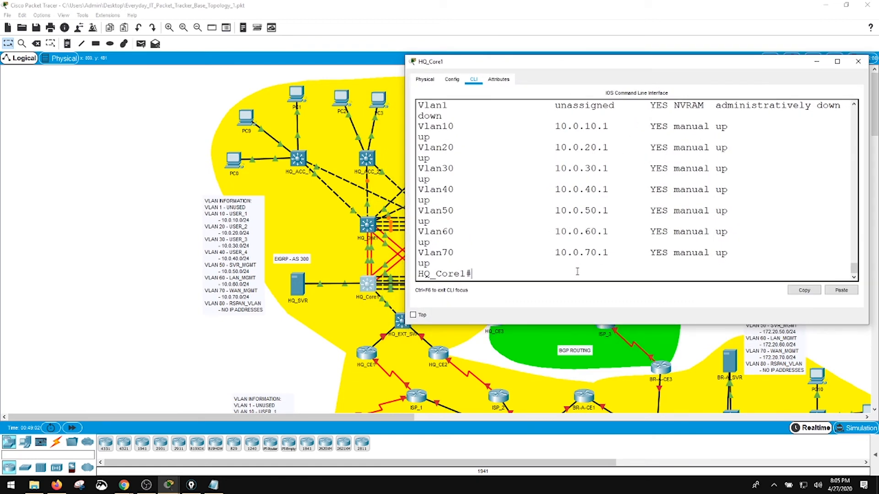
pyautogui.press('Return')
pyautogui.press('Return')
pyautogui.press('Return')
pyautogui.press('Return')
pyautogui.press('Return')
pyautogui.press('Return')
pyautogui.press('Return')
pyautogui.press('Return')
pyautogui.press('Return')
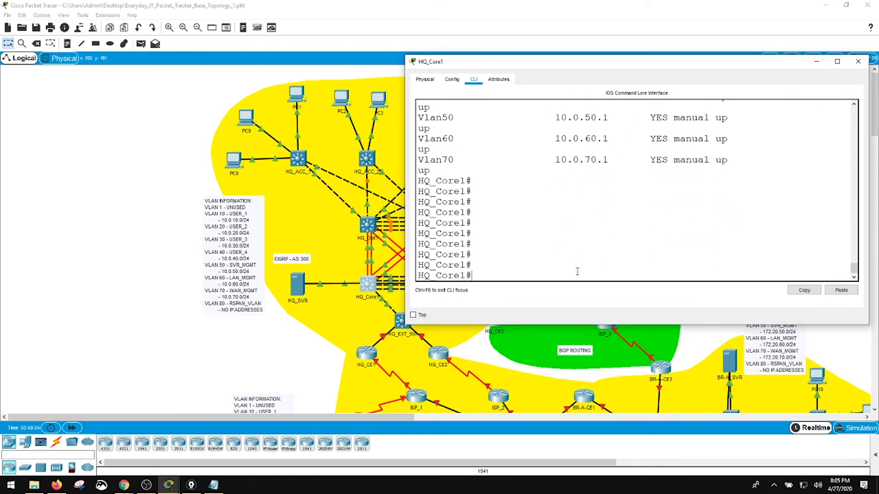
pyautogui.write('ping 10.0.60.2')
pyautogui.press('Return')
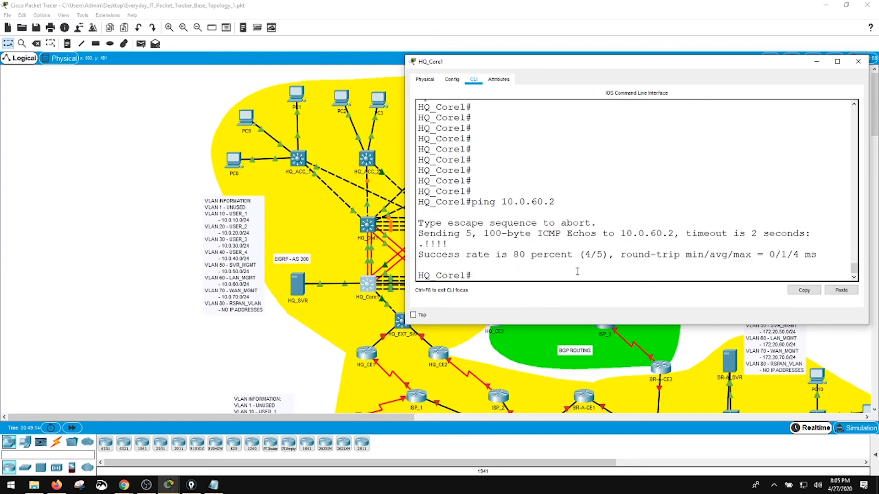
# - Ping HQ_Dist1 at 10.0.60.11 from HQ_Core1
pyautogui.press('Up')
pyautogui.press('BackSpace')
pyautogui.write('11')
pyautogui.press('Return')
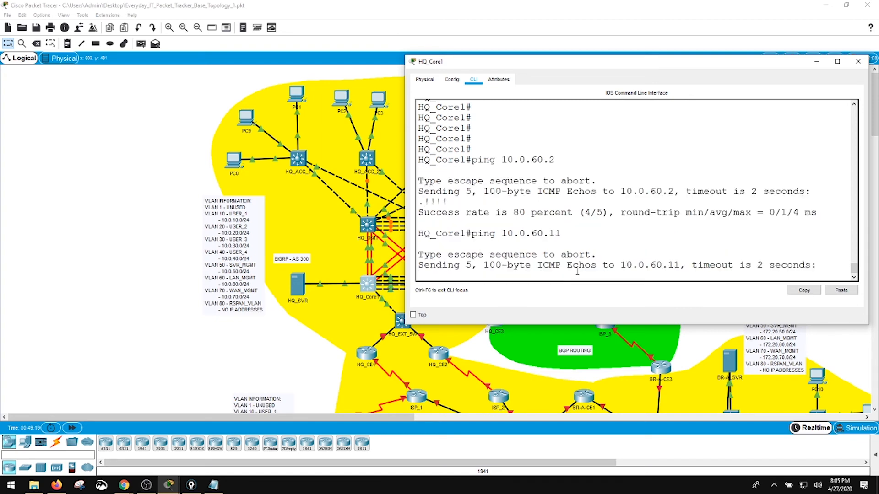
# - From HQ_Core1, ping HQ_Dist2 at 10.0.60.12 and HQ_ACC_1 at 10.0.60.21
pyautogui.press('Up')
pyautogui.write('2')
pyautogui.press('Return')
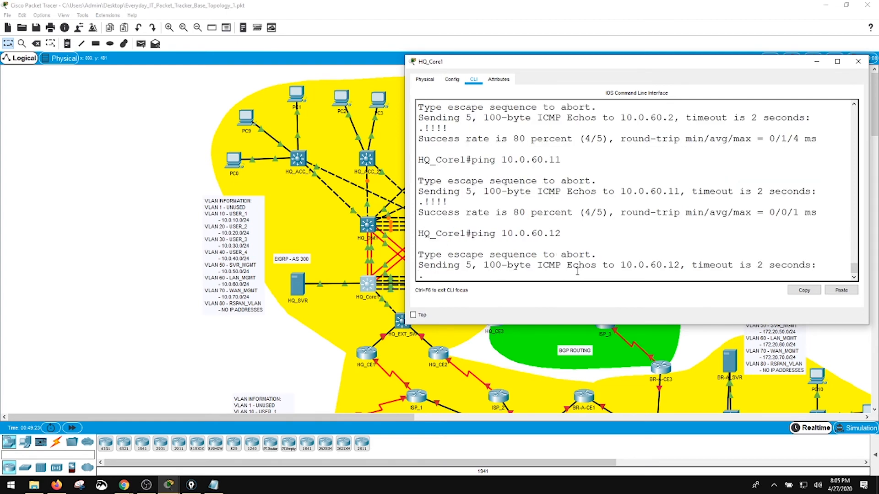
pyautogui.press('Up')
pyautogui.press('BackSpace')
pyautogui.press('BackSpace')
pyautogui.write('21')
pyautogui.press('Return')
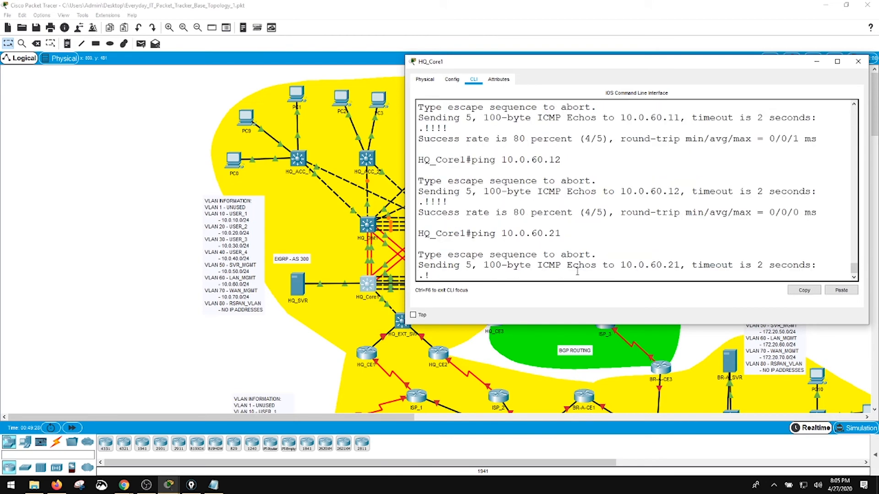
# - From HQ_Core1, ping HQ_ACC_2 at 10.0.60.22 and HQ_ACC_3 at 10.0.60.23
pyautogui.press('Up')
pyautogui.press('BackSpace')
pyautogui.write('22')
pyautogui.press('Return')
pyautogui.press('Up')
pyautogui.press('BackSpace')
pyautogui.write('3')
pyautogui.press('Return')
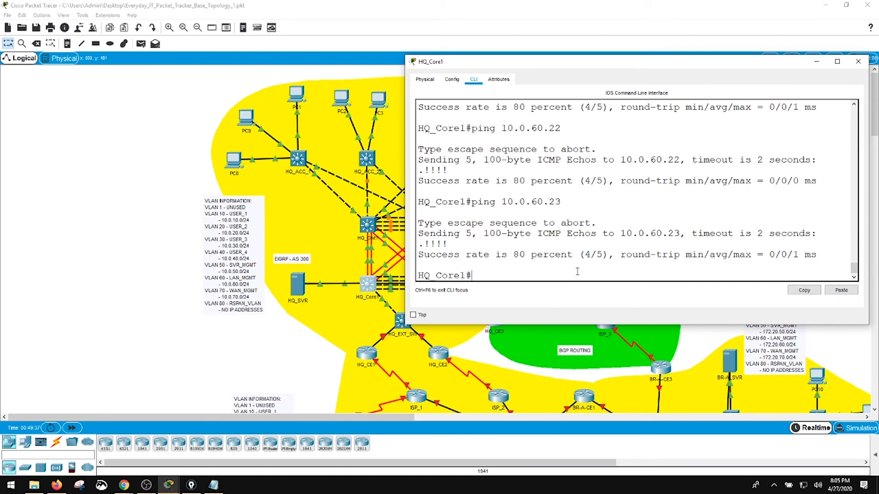
# - Repeat the ping to HQ_ACC_3 at 10.0.60.23, and ping HQ_ACC_4 at 10.0.60.24
pyautogui.press('Up')
pyautogui.press('Return')
pyautogui.press('Up')
pyautogui.press('BackSpace')
pyautogui.write('4')
pyautogui.press('Return')
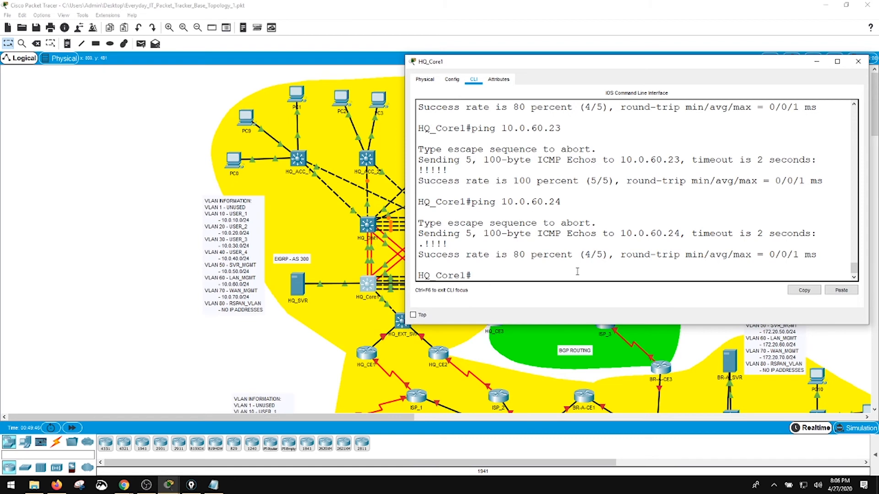
# - Open the HQ_EXT_SW console and configure the VLAN 60 interface with IP address 10.0.60.3 and mask 255.255.255.0
pyautogui.moveTo(594, 67); pyautogui.dragTo(576, 26)
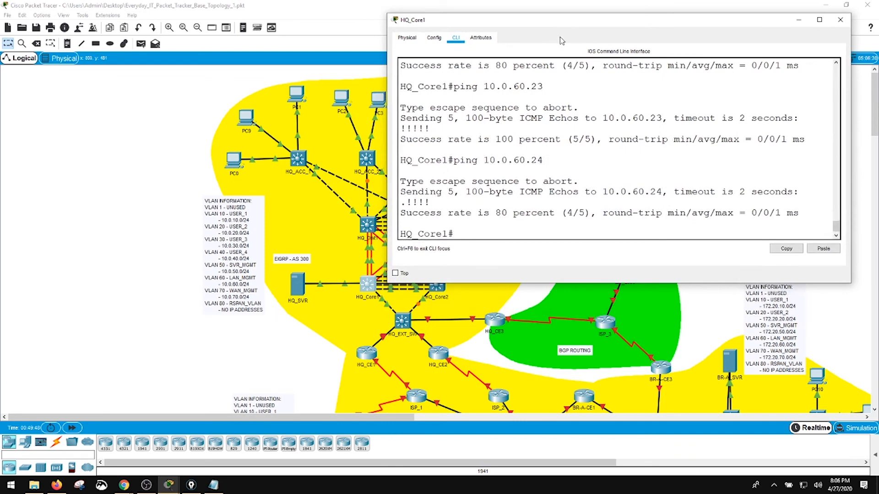
pyautogui.click(403, 324)
pyautogui.write('config t')
pyautogui.press('Return')
pyautogui.write('int')
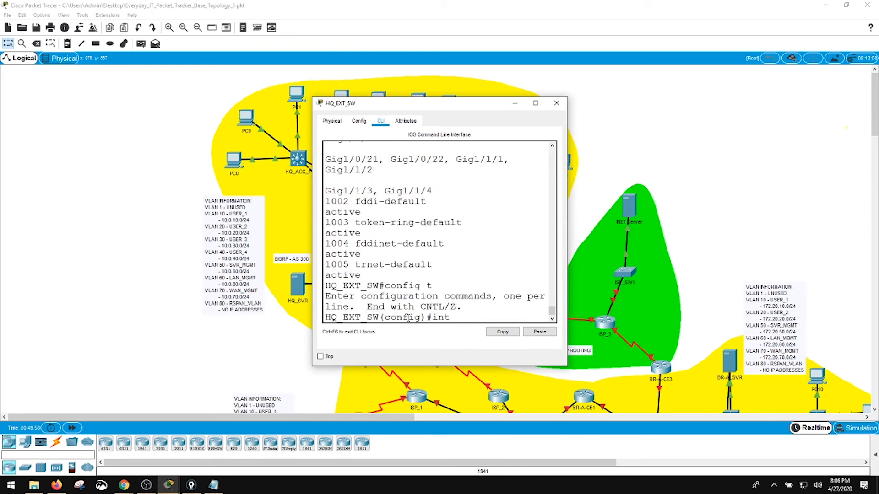
pyautogui.write(' vlan 60')
pyautogui.press('Return')
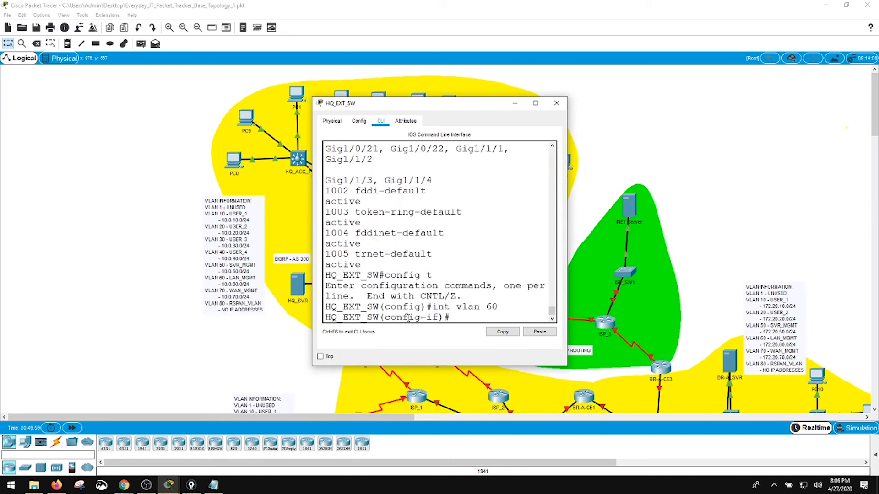
pyautogui.write('ip add 10.0.60.3 255.255.255.0')
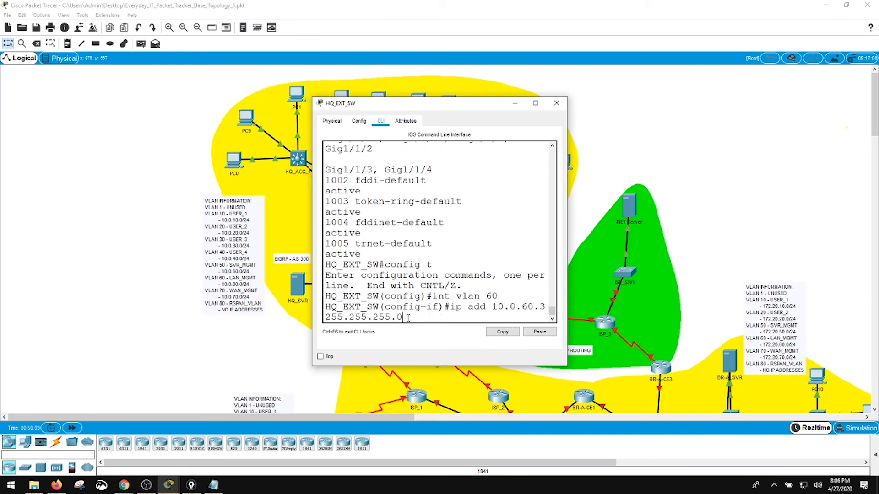
pyautogui.press('Return')
# - Exit configuration mode on HQ_EXT_SW and save the VLAN 60 interface configuration
pyautogui.write('end')
pyautogui.press('Return')
pyautogui.write('write')
pyautogui.press('Return')
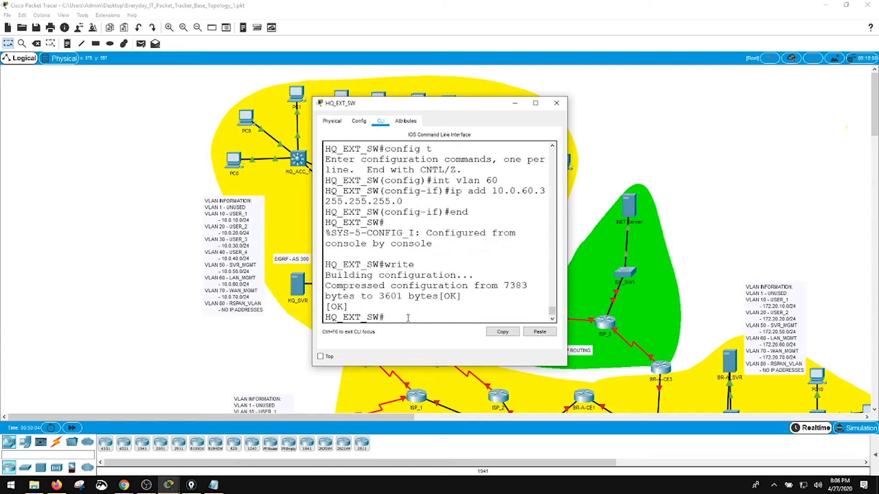
# - Display the brief VLAN table on HQ_EXT_SW and widen its console so the table reads properly
pyautogui.moveTo(567, 252); pyautogui.dragTo(802, 234)
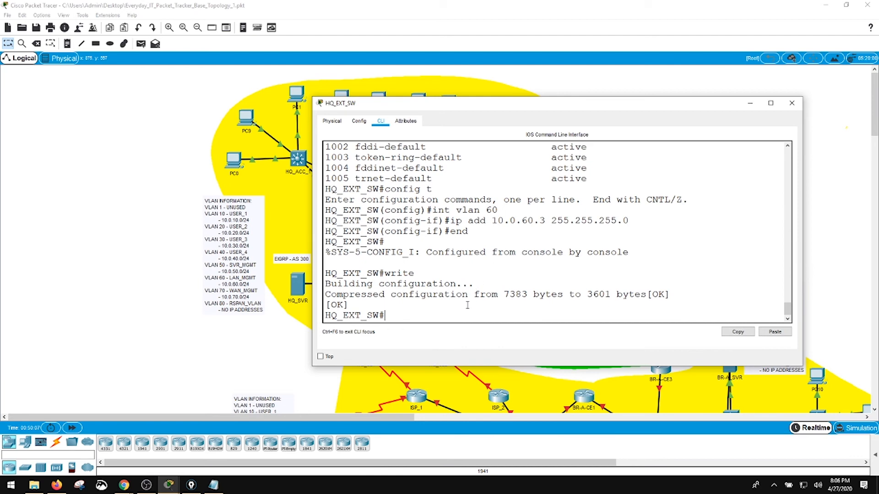
pyautogui.write('show int br')
pyautogui.press('Return')
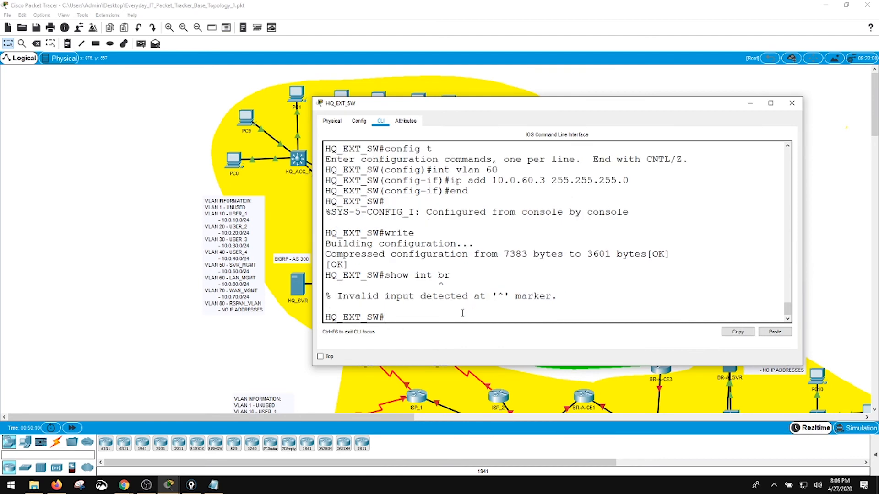
pyautogui.write('show vlan br')
pyautogui.press('Return')
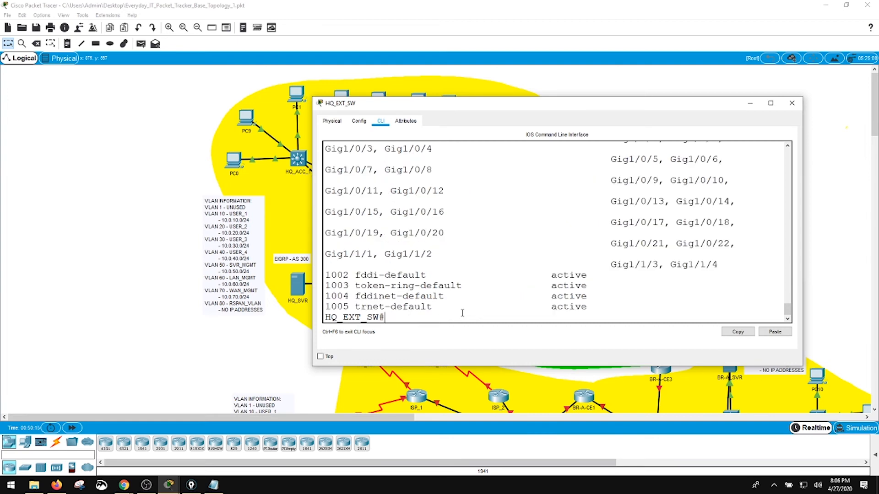
pyautogui.moveTo(313, 270); pyautogui.dragTo(198, 270)
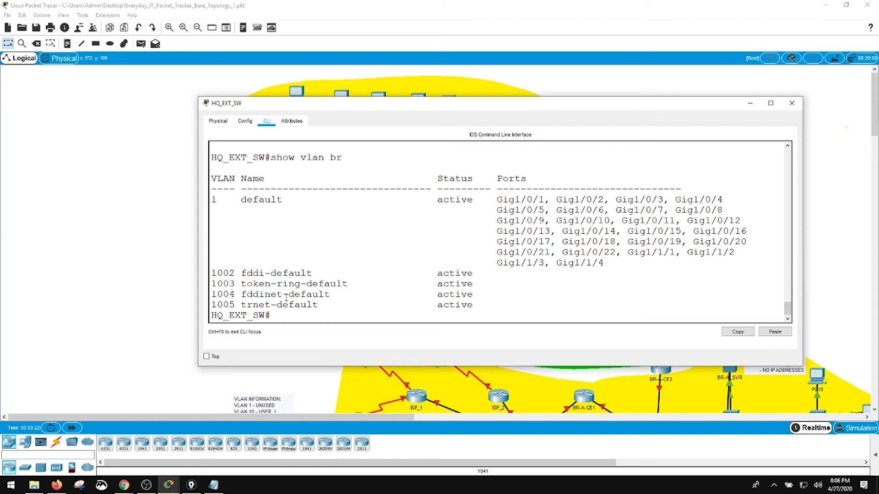
# - Create VLAN 60 on HQ_EXT_SW and name it LAN_MGMT
pyautogui.write('config t')
pyautogui.press('Return')
pyautogui.write('int v')
pyautogui.press('BackSpace')
pyautogui.press('BackSpace')
pyautogui.press('BackSpace')
pyautogui.press('BackSpace')
pyautogui.press('BackSpace')
pyautogui.write('vlan 60')
pyautogui.press('Return')
pyautogui.write('name')
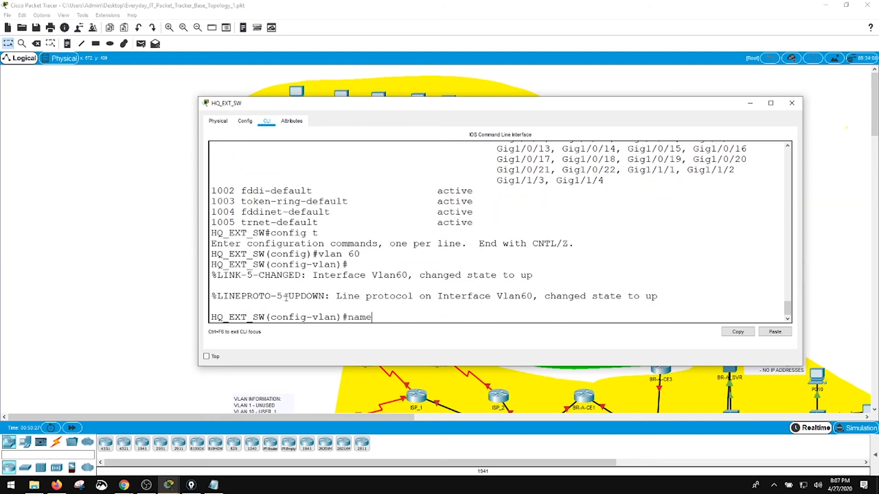
pyautogui.write(' LAN_MGMT')
pyautogui.press('Return')
# - Exit VLAN configuration on HQ_EXT_SW and write the configuration to memory
pyautogui.write('end')
pyautogui.press('Return')
pyautogui.write('write')
pyautogui.press('Return')
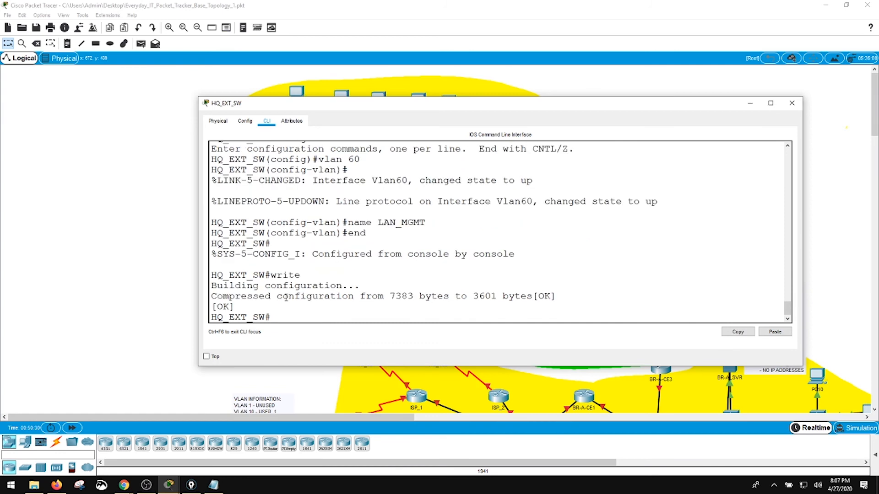
# - Check the brief VLAN table on HQ_EXT_SW for VLAN 60, and close its console
pyautogui.write('show vlan br')
pyautogui.press('Return')
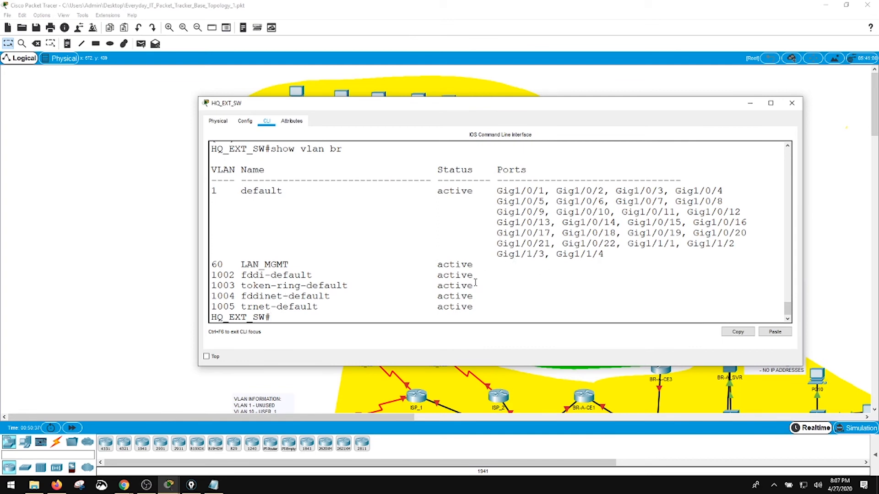
pyautogui.click(791, 103)
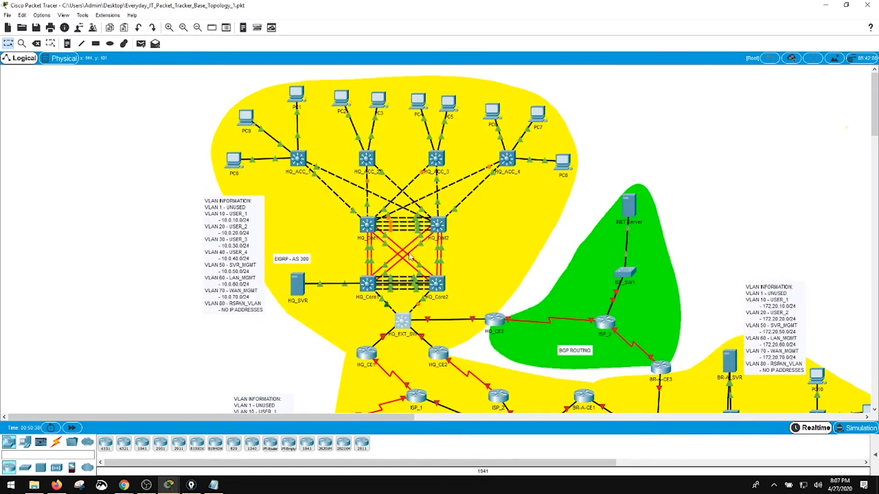
# - Reopen the HQ_Core1 console and ping HQ_EXT_SW at 10.0.60.3
pyautogui.click(365, 288)
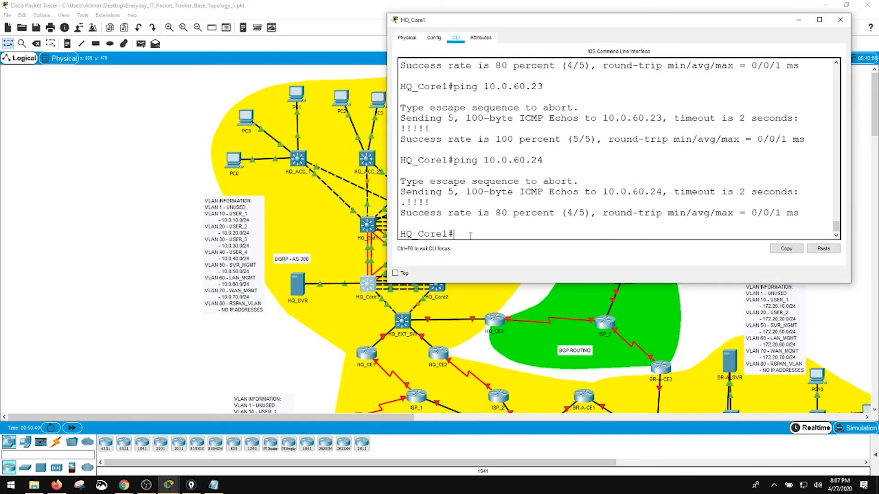
pyautogui.press('Up')
pyautogui.press('BackSpace')
pyautogui.press('BackSpace')
pyautogui.write('3')
pyautogui.press('Return')
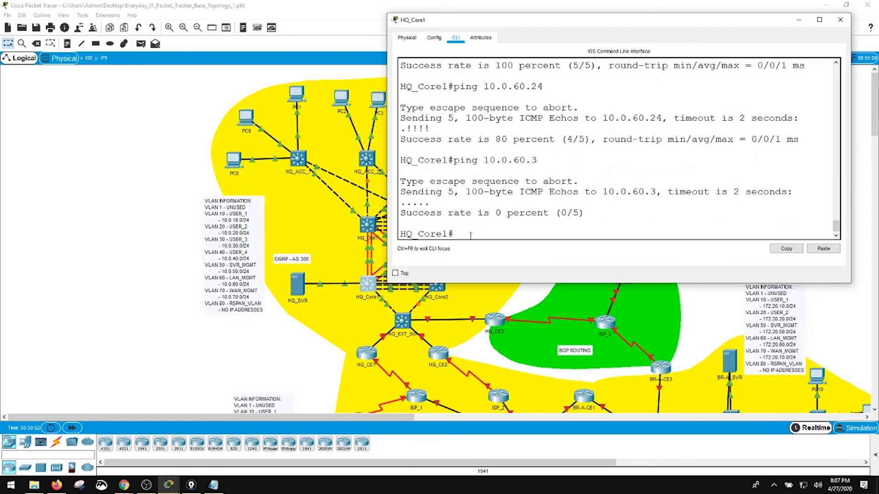
# - Repeat the ping from HQ_Core1 to 10.0.60.3 two more times
pyautogui.press('Up')
pyautogui.press('Return')
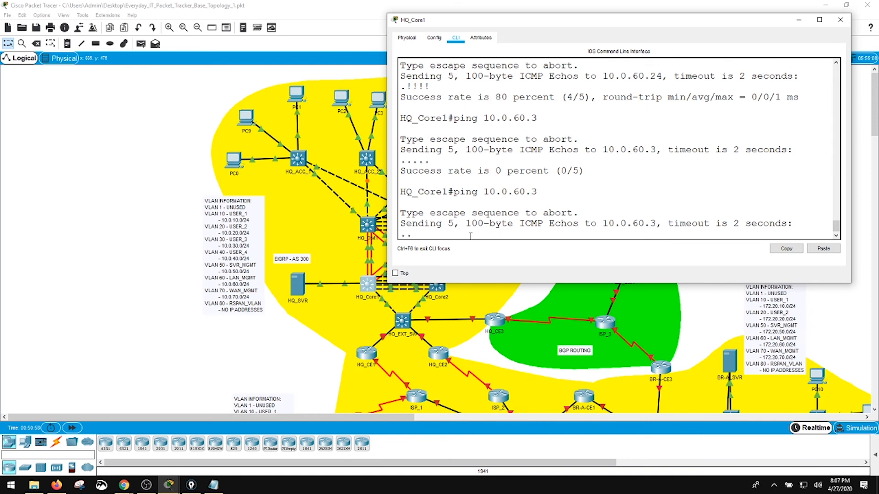
pyautogui.press('Up')
pyautogui.press('Return')
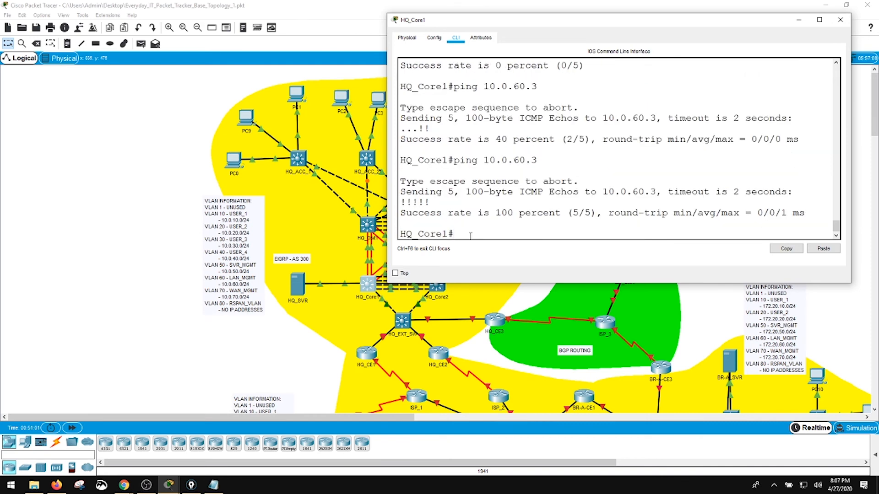